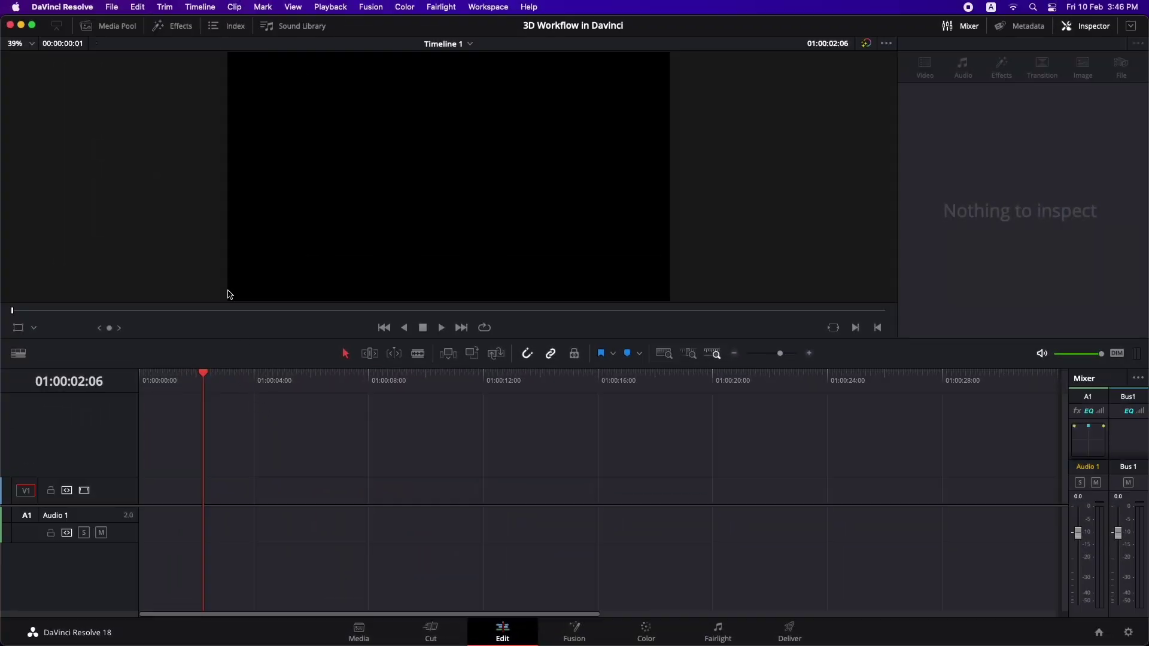
Step: Add a Fusion Composition at the start of video track V1 and open it on the Fusion page
{"action": "left_click", "coordinate": [172, 26]}
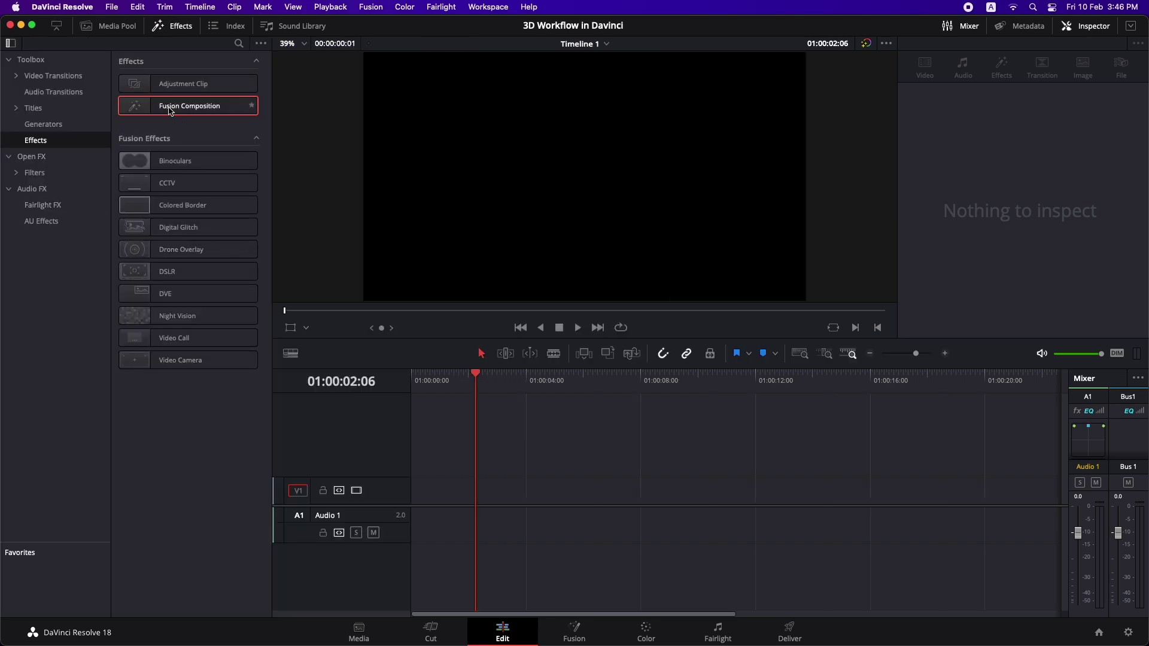
{"action": "left_click_drag", "start_coordinate": [168, 110], "coordinate": [418, 492]}
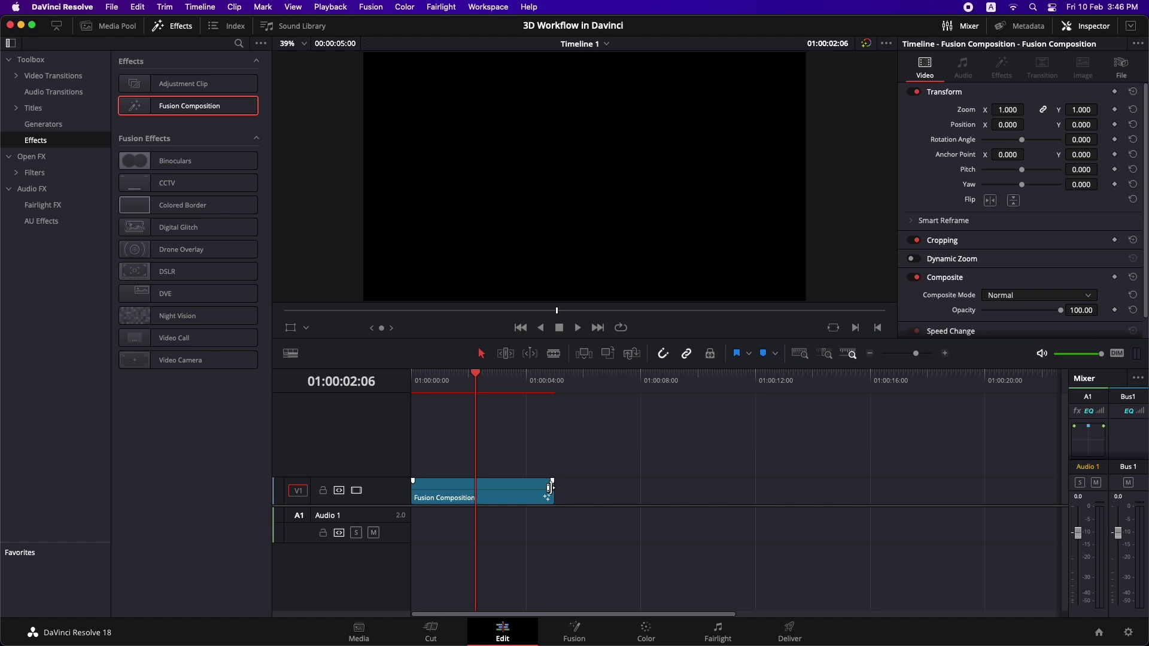
{"action": "left_click_drag", "start_coordinate": [550, 487], "coordinate": [642, 491]}
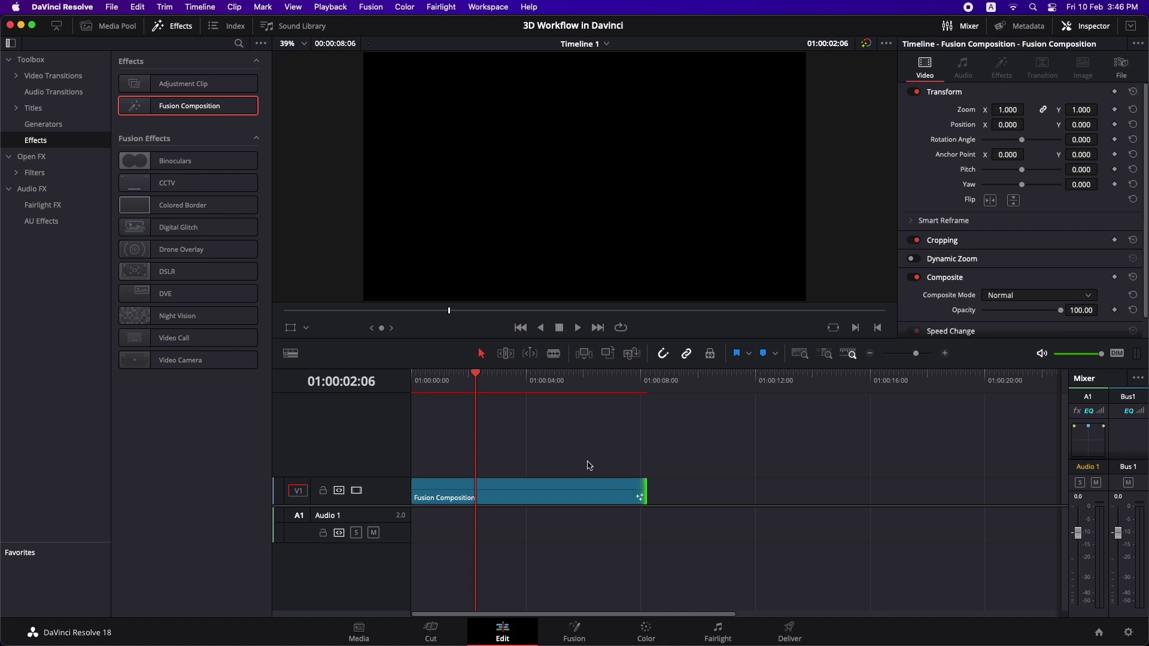
{"action": "key", "text": "super+z"}
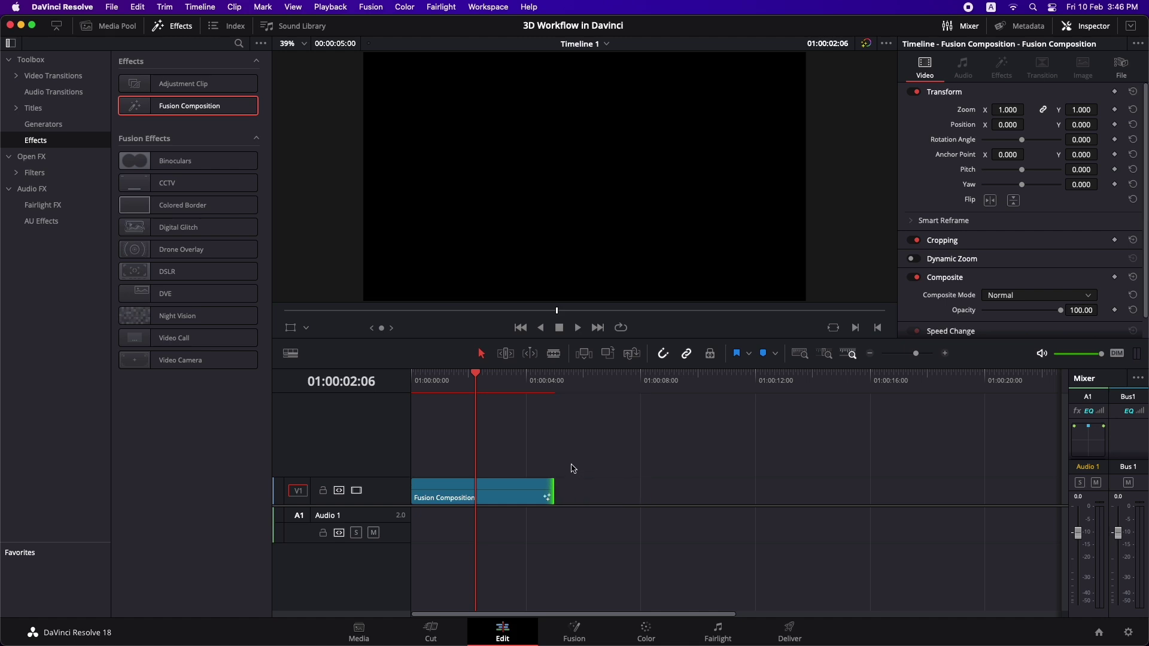
{"action": "left_click", "coordinate": [575, 628]}
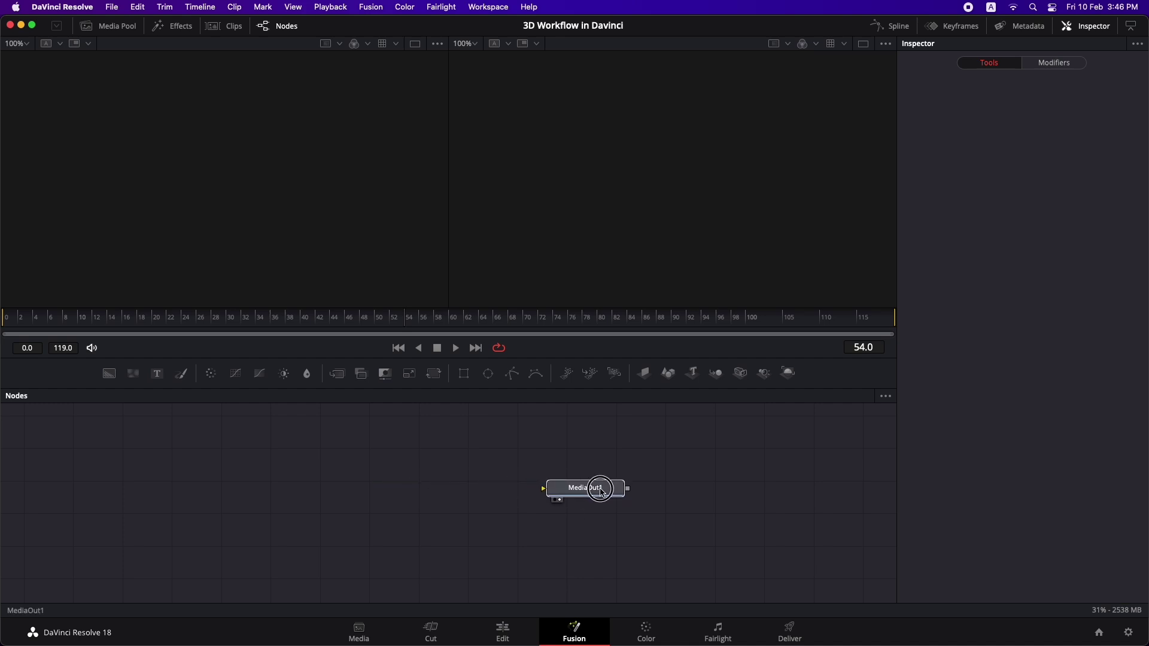
Step: Bring Sky.jpeg from the media pool into the node graph and connect it to MediaOut1
{"action": "left_click", "coordinate": [425, 486]}
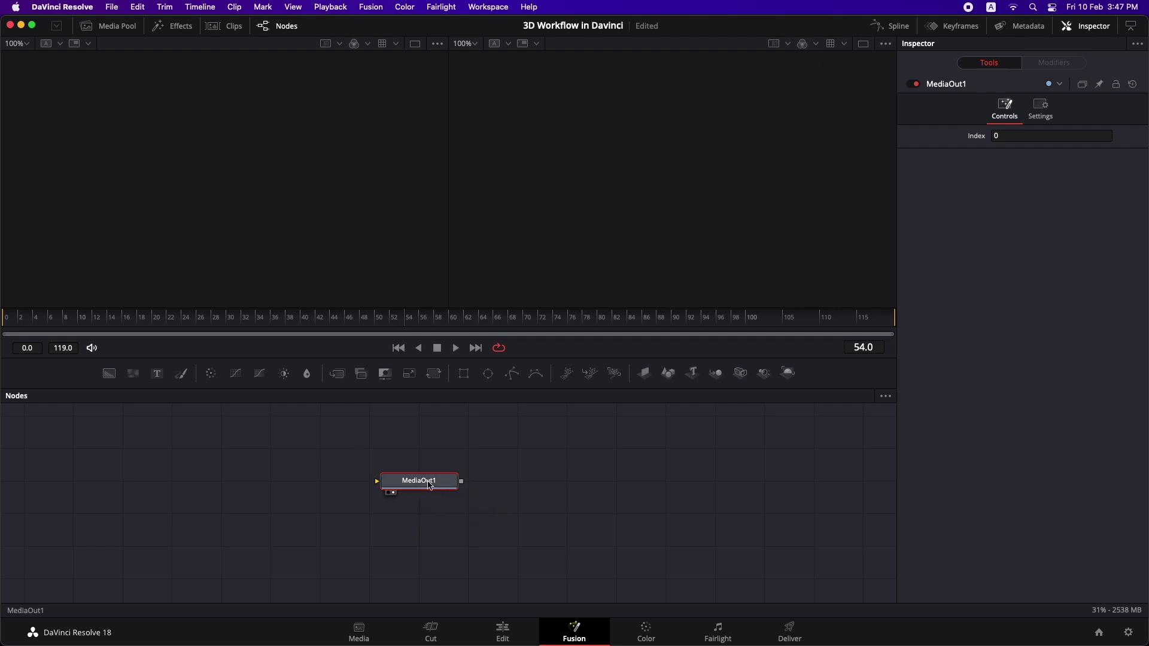
{"action": "left_click_drag", "start_coordinate": [430, 488], "coordinate": [621, 497]}
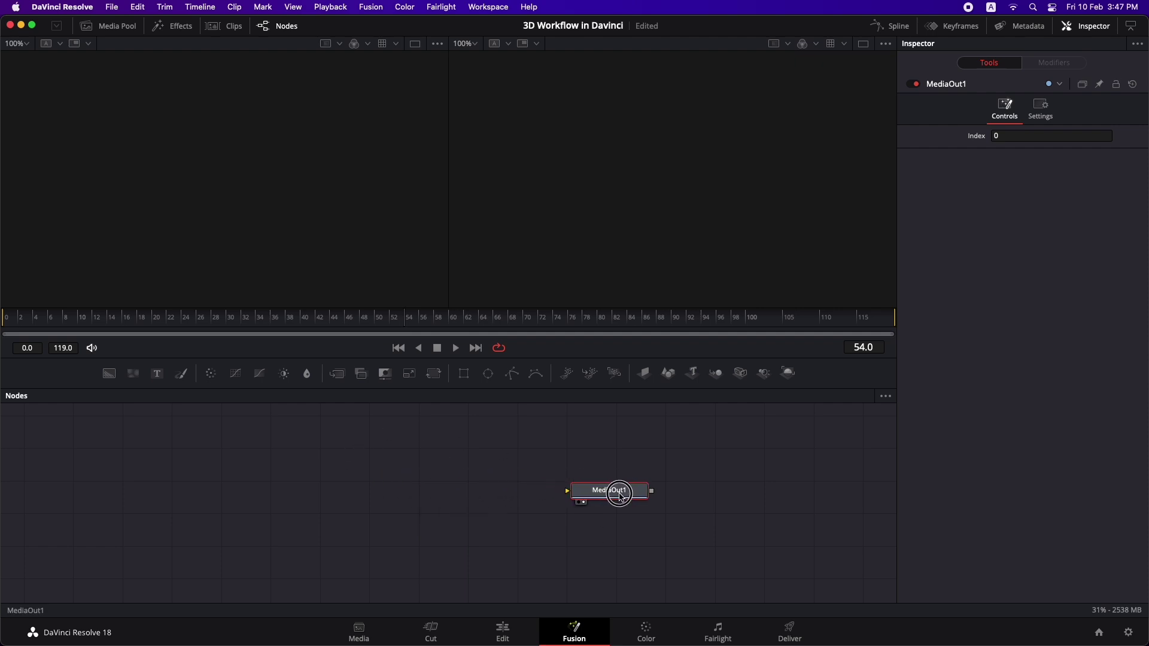
{"action": "left_click", "coordinate": [117, 30]}
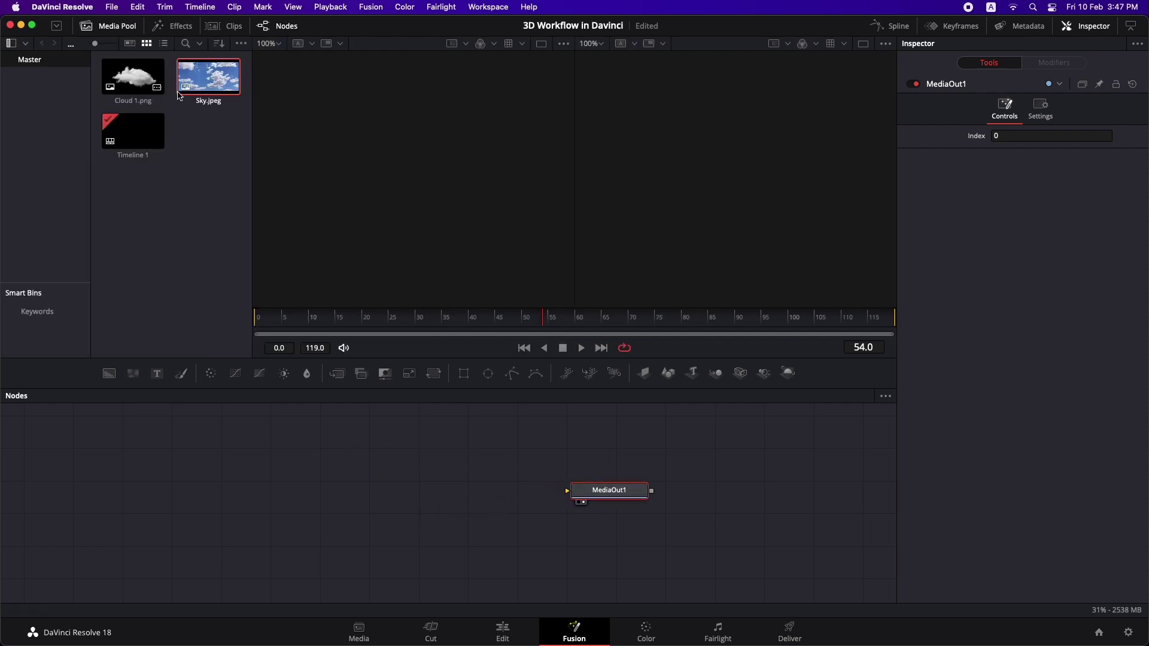
{"action": "left_click_drag", "start_coordinate": [202, 84], "coordinate": [299, 503]}
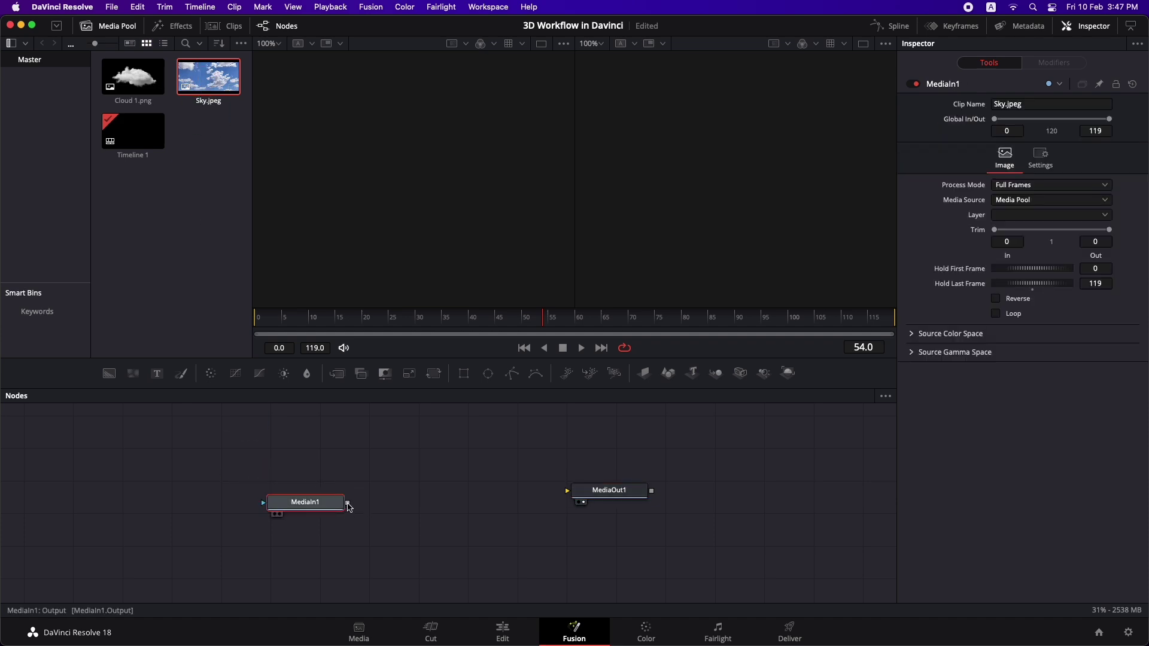
{"action": "left_click_drag", "start_coordinate": [349, 506], "coordinate": [586, 492]}
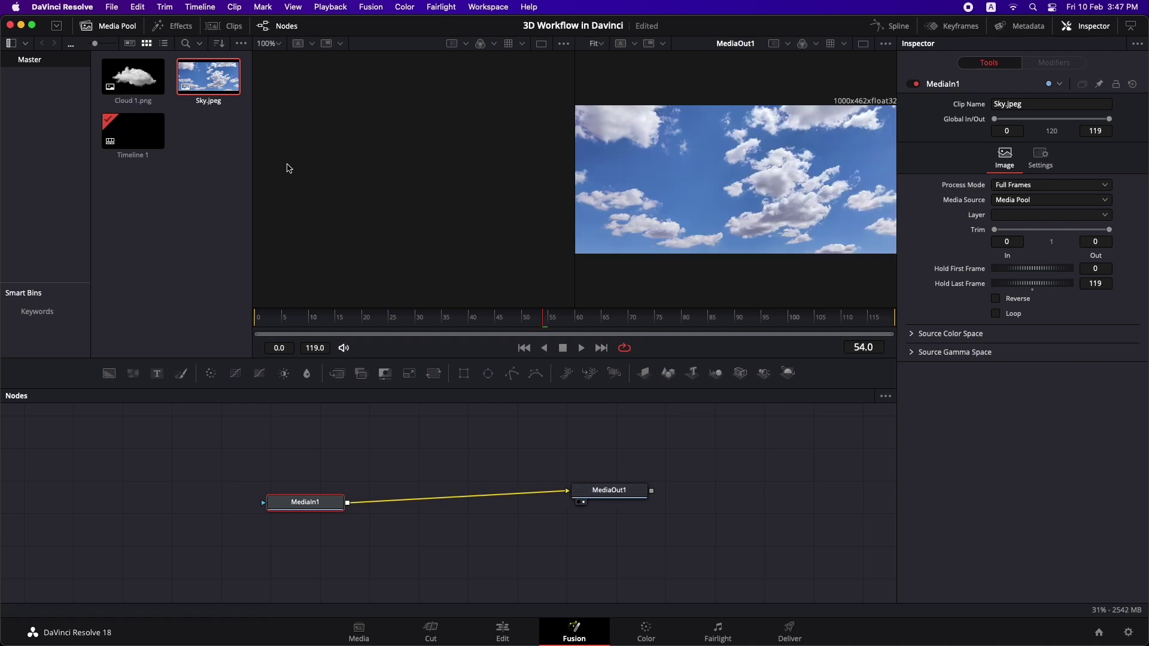
{"action": "left_click", "coordinate": [109, 26]}
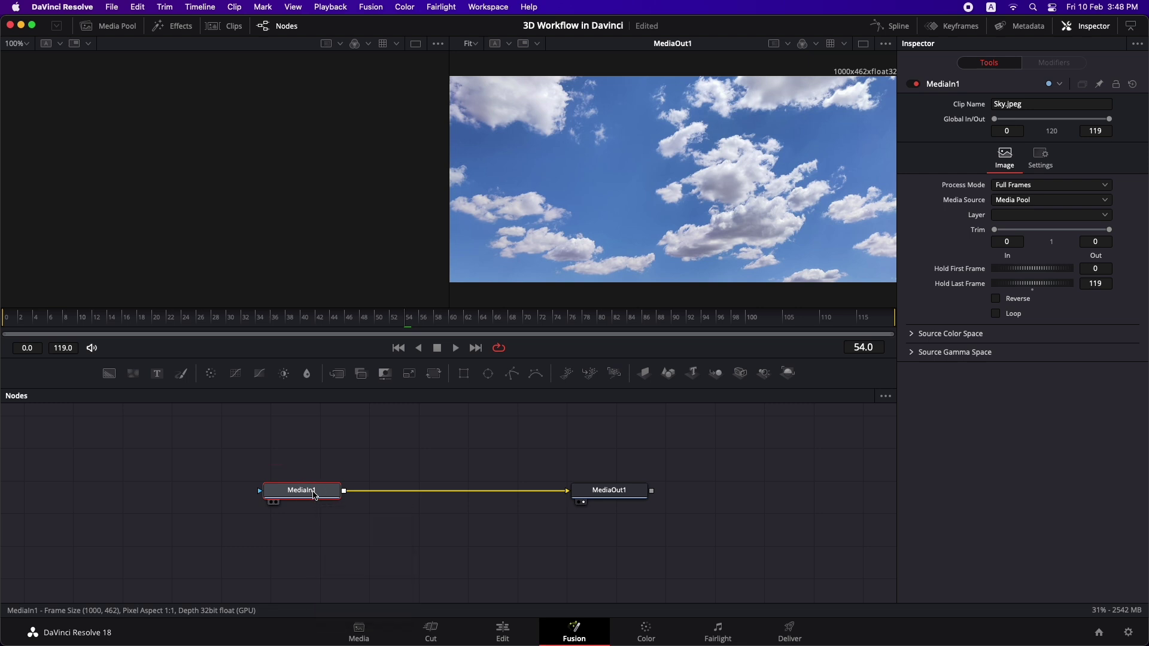
Step: Add a Text+ node merged over the sky image and arrange it above the Merge1 node
{"action": "key", "text": "shift+space"}
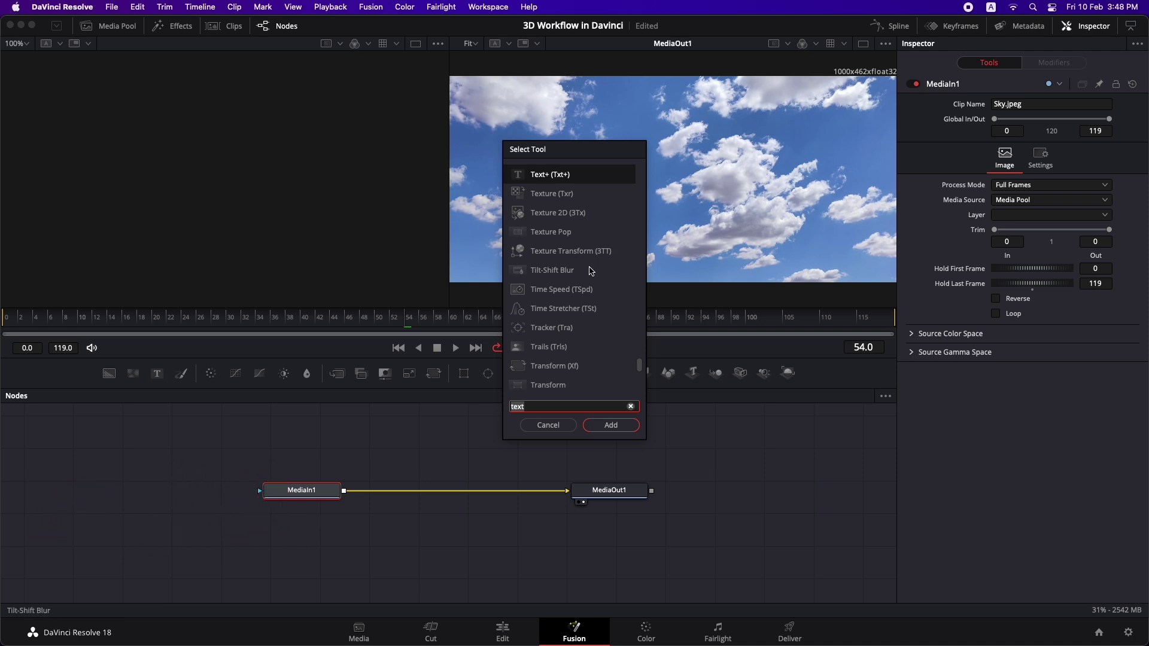
{"action": "left_click", "coordinate": [611, 424]}
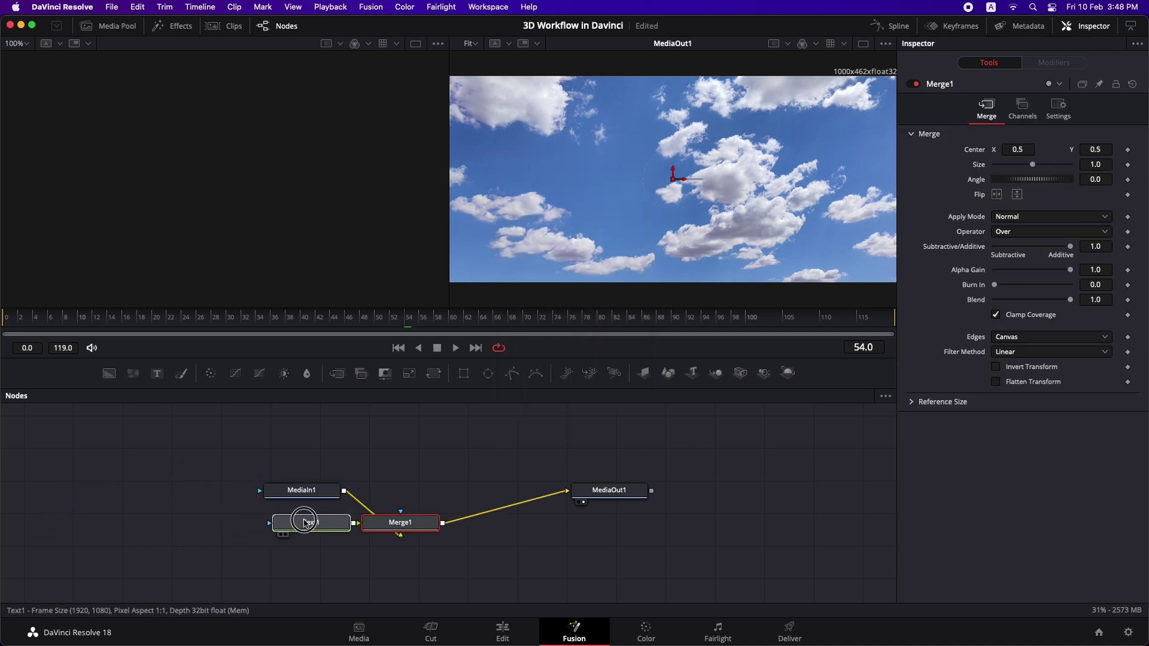
{"action": "left_click_drag", "start_coordinate": [308, 523], "coordinate": [411, 463]}
{"action": "left_click_drag", "start_coordinate": [323, 486], "coordinate": [318, 495]}
{"action": "left_click", "coordinate": [406, 464]}
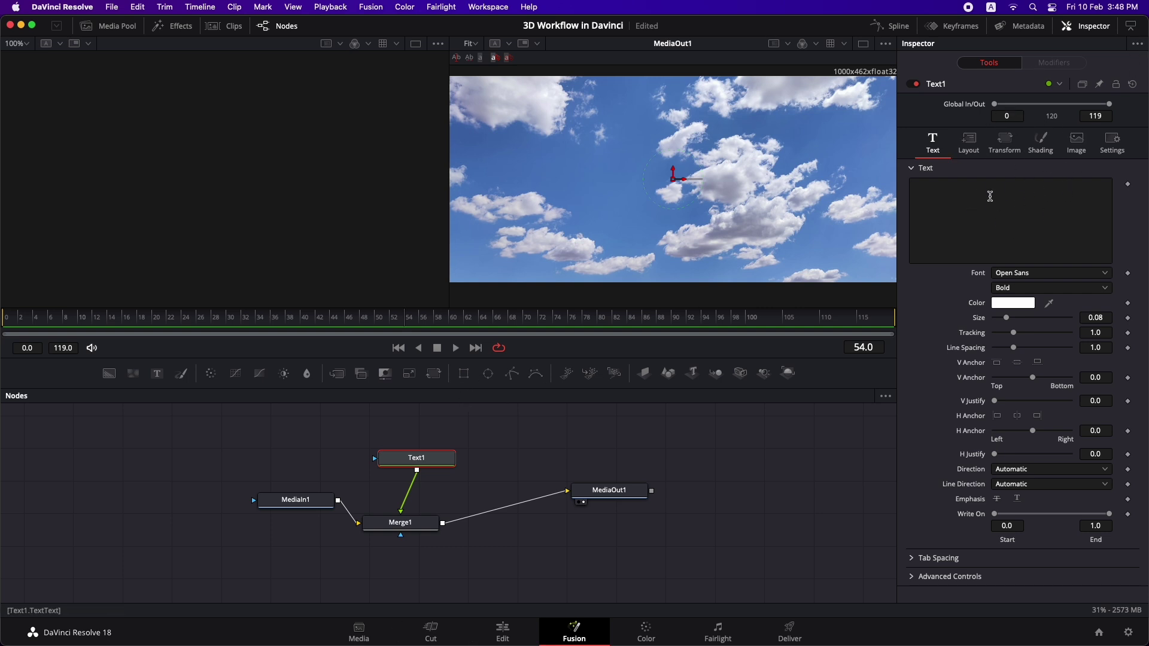
Step: Enter "TEXT" as the styled text of the Text1 node
{"action": "left_click", "coordinate": [1090, 27]}
{"action": "left_click", "coordinate": [1090, 27]}
{"action": "left_click", "coordinate": [966, 206]}
{"action": "type", "text": "TEXT"}
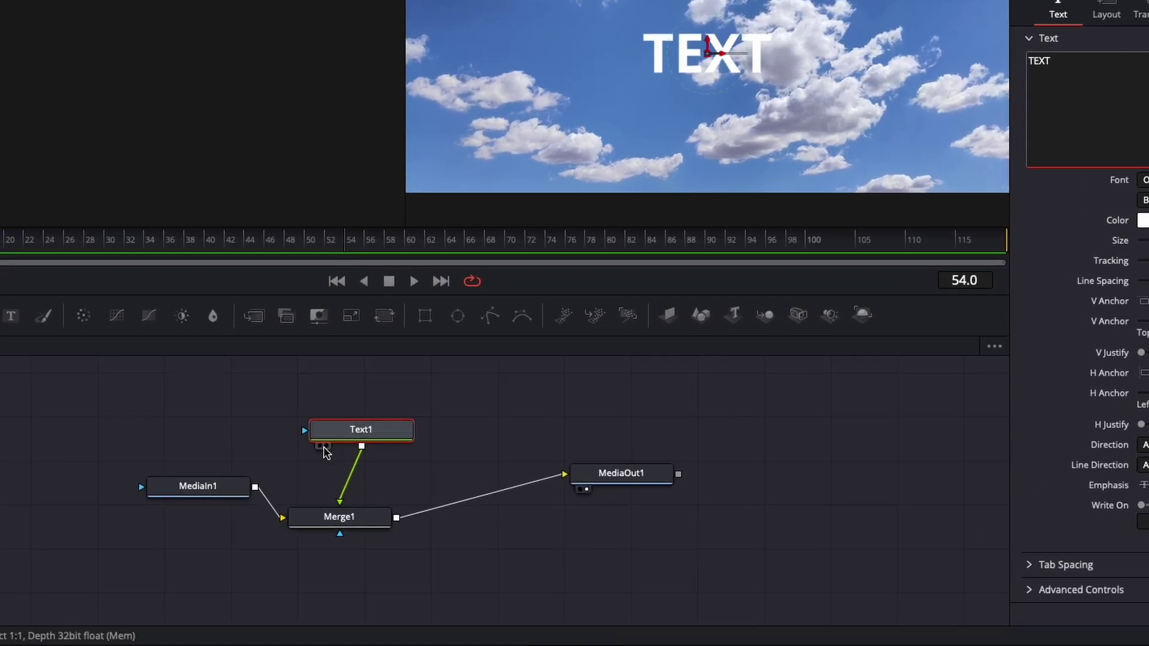
Step: Display Text1 in the first viewer and MediaOut1 in the second viewer
{"action": "left_click", "coordinate": [320, 446]}
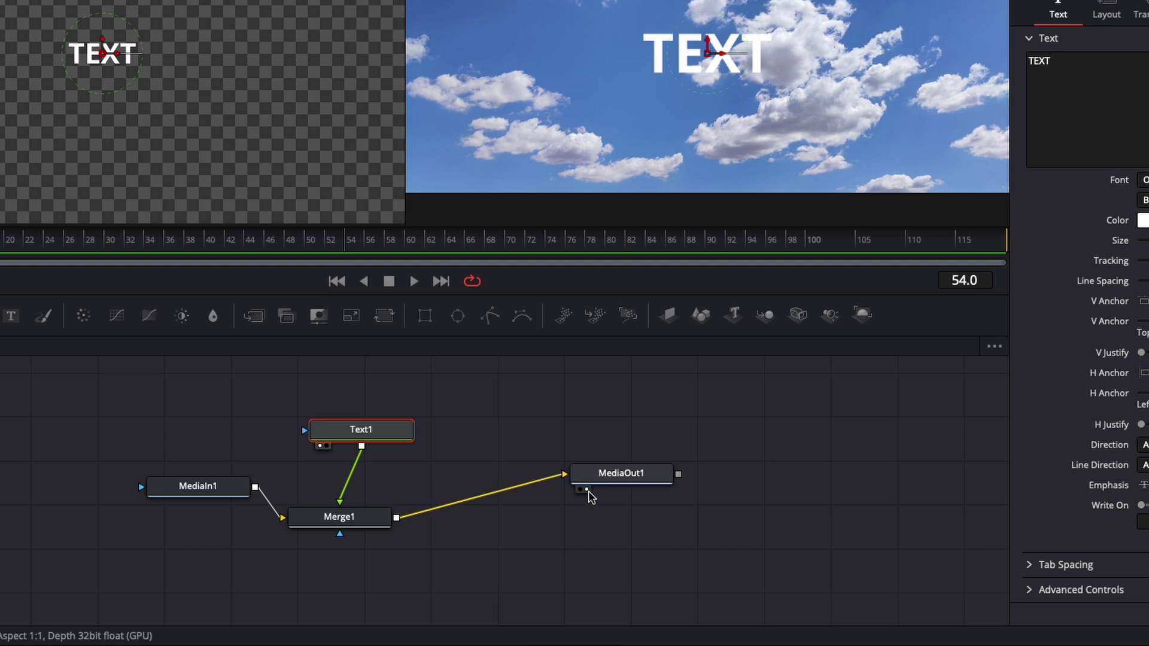
{"action": "key", "text": "1"}
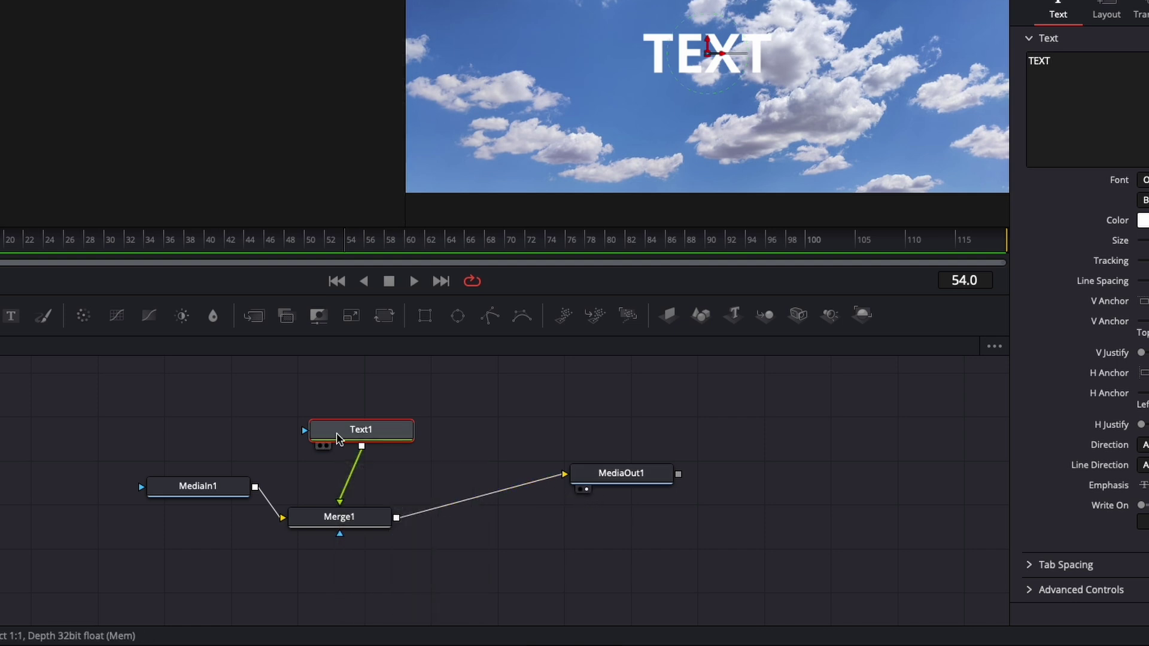
{"action": "key", "text": "1"}
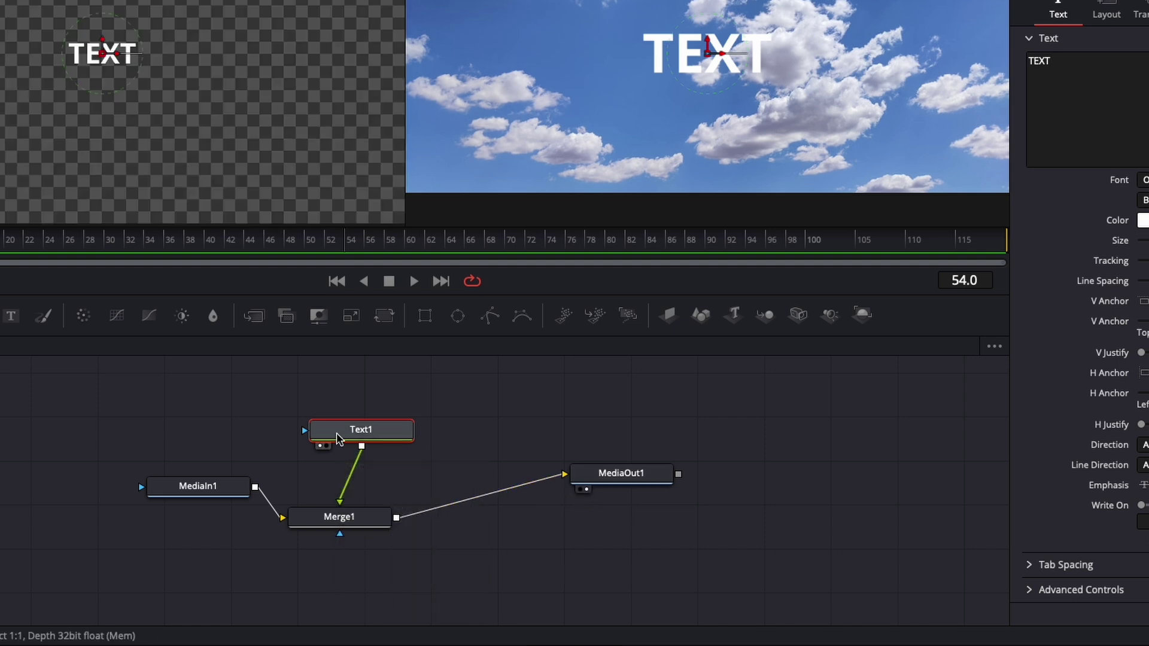
{"action": "key", "text": "2"}
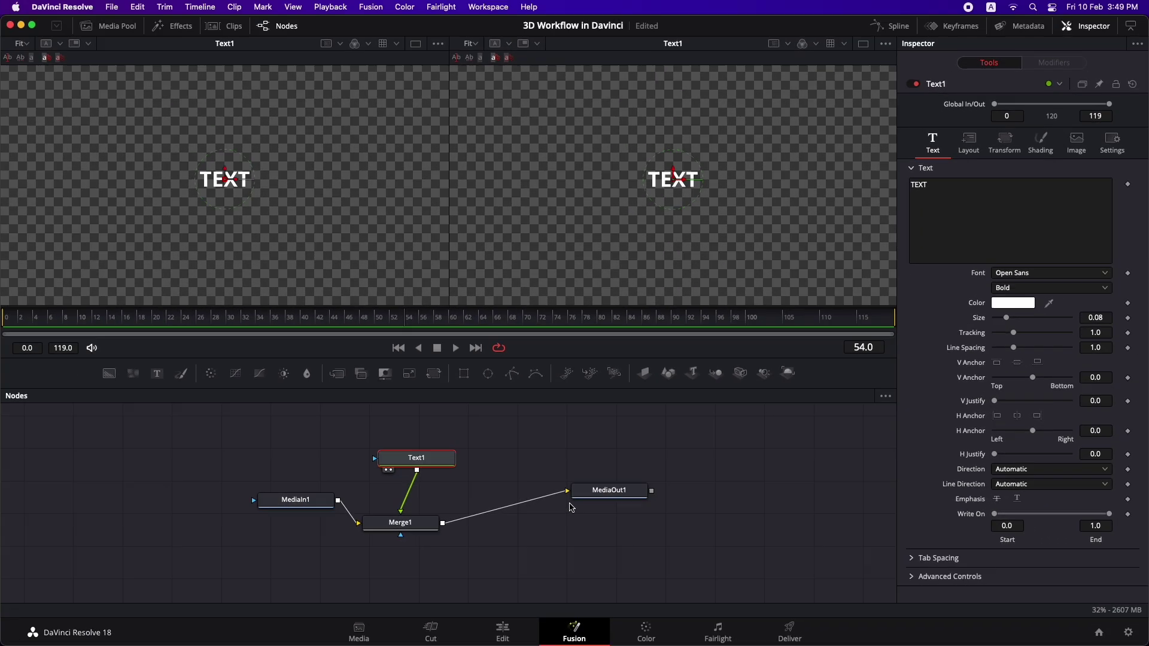
{"action": "left_click", "coordinate": [609, 490]}
{"action": "key", "text": "2"}
{"action": "left_click", "coordinate": [439, 463]}
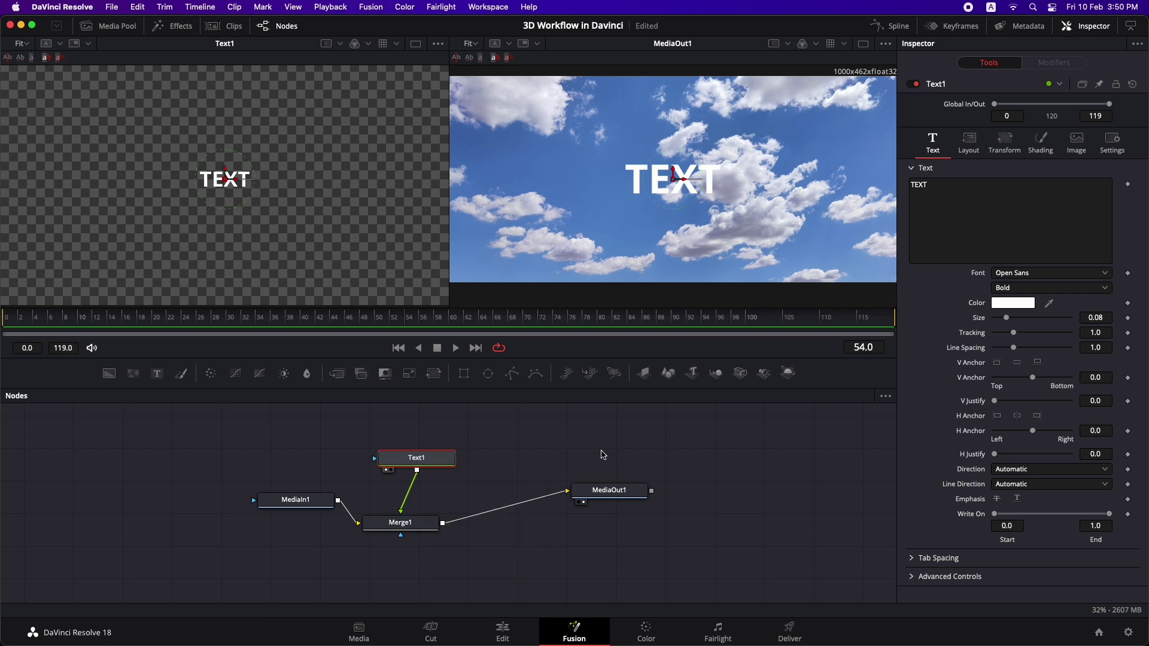
Step: Delete the Text1 and Merge1 nodes from the node graph
{"action": "left_click", "coordinate": [625, 456]}
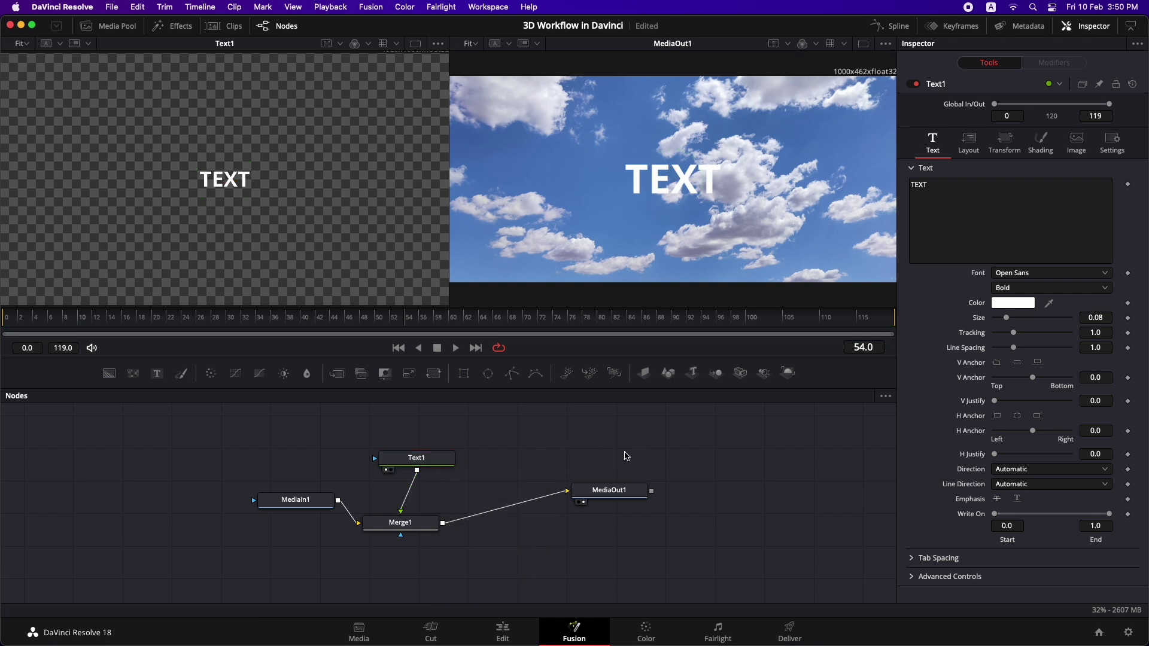
{"action": "key", "text": "plus"}
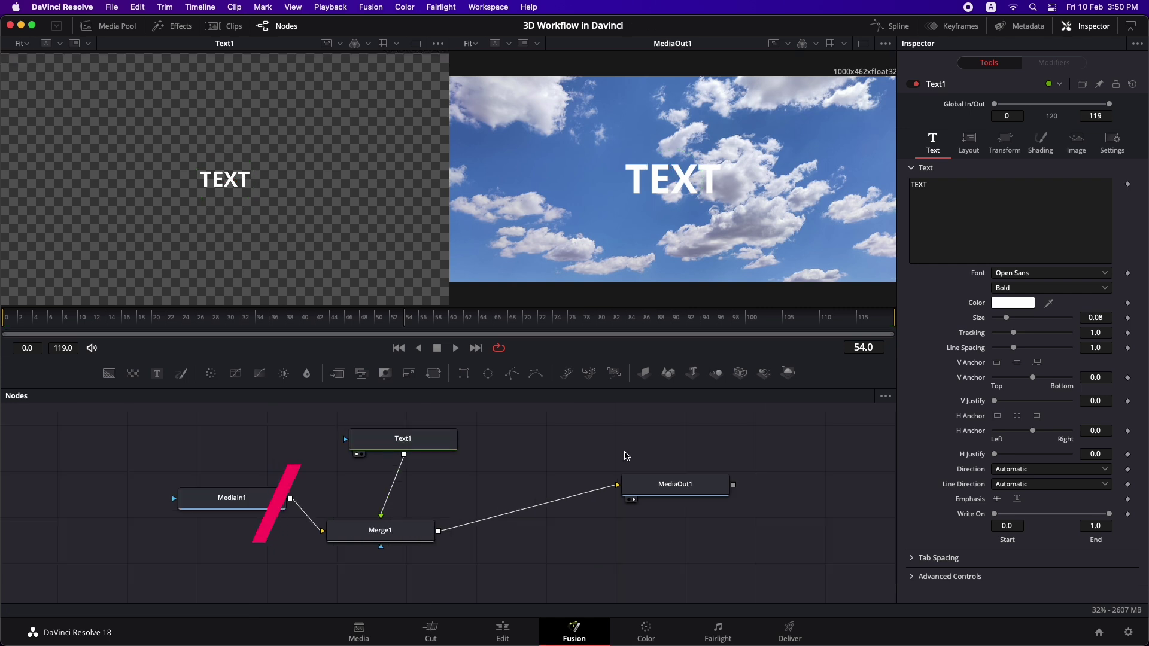
{"action": "key", "text": "minus"}
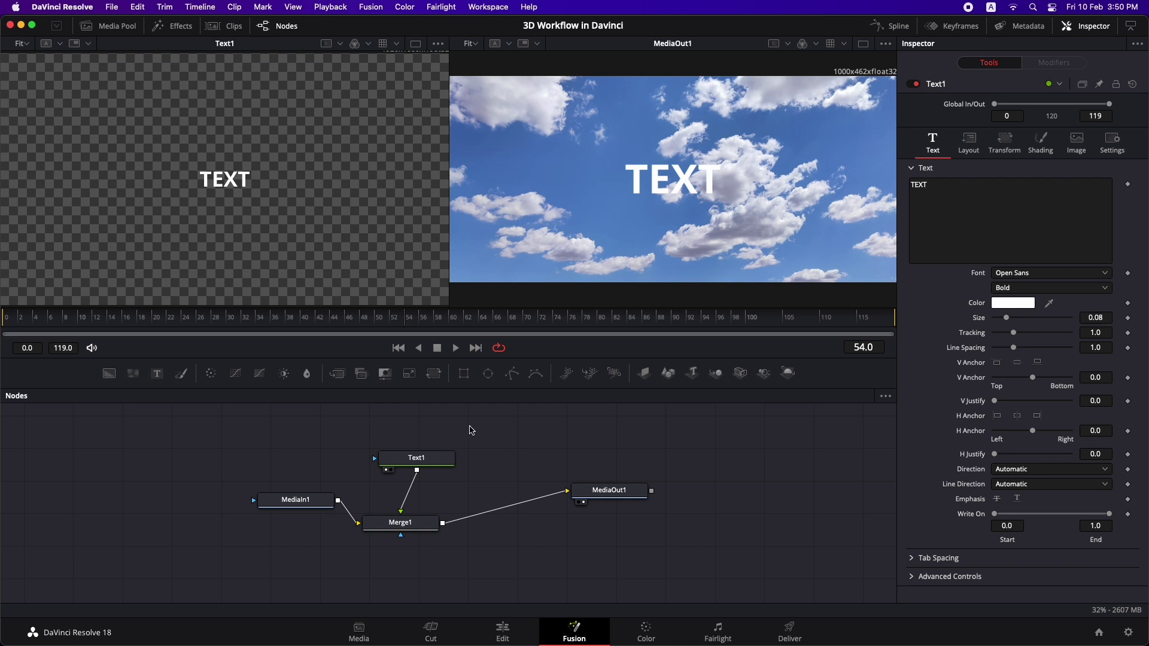
{"action": "left_click_drag", "start_coordinate": [470, 427], "coordinate": [405, 536]}
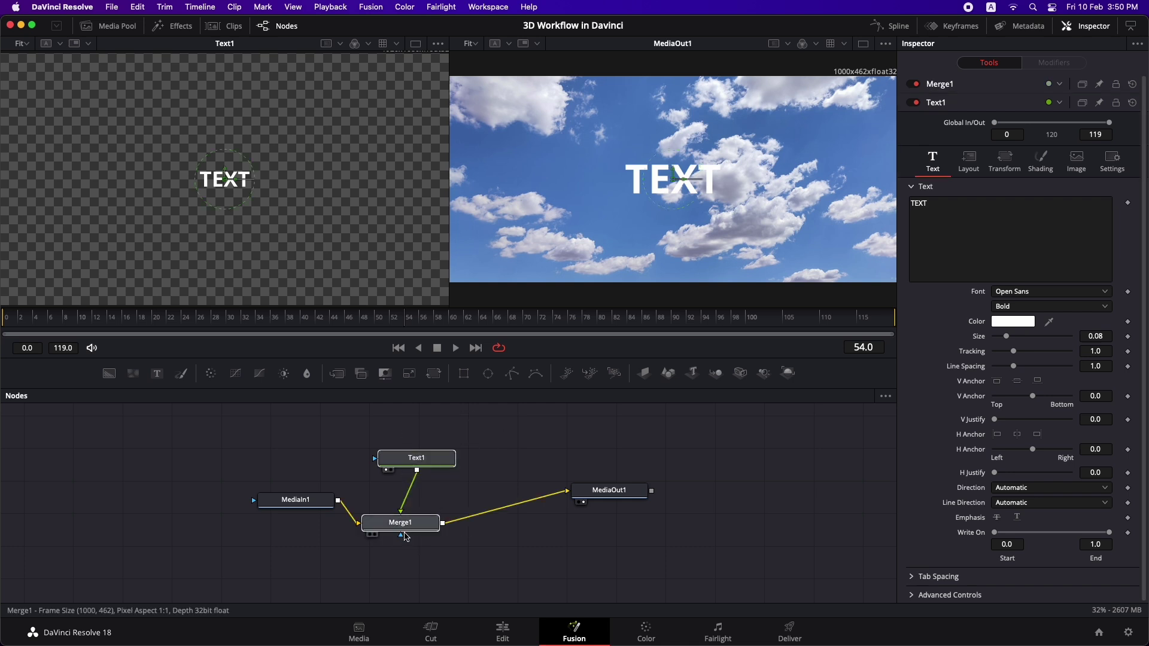
{"action": "key", "text": "Delete"}
Step: Rename the MediaIn1 node to SKY and place it above MediaOut1 in the node graph
{"action": "left_click_drag", "start_coordinate": [307, 503], "coordinate": [397, 468]}
{"action": "right_click", "coordinate": [396, 465]}
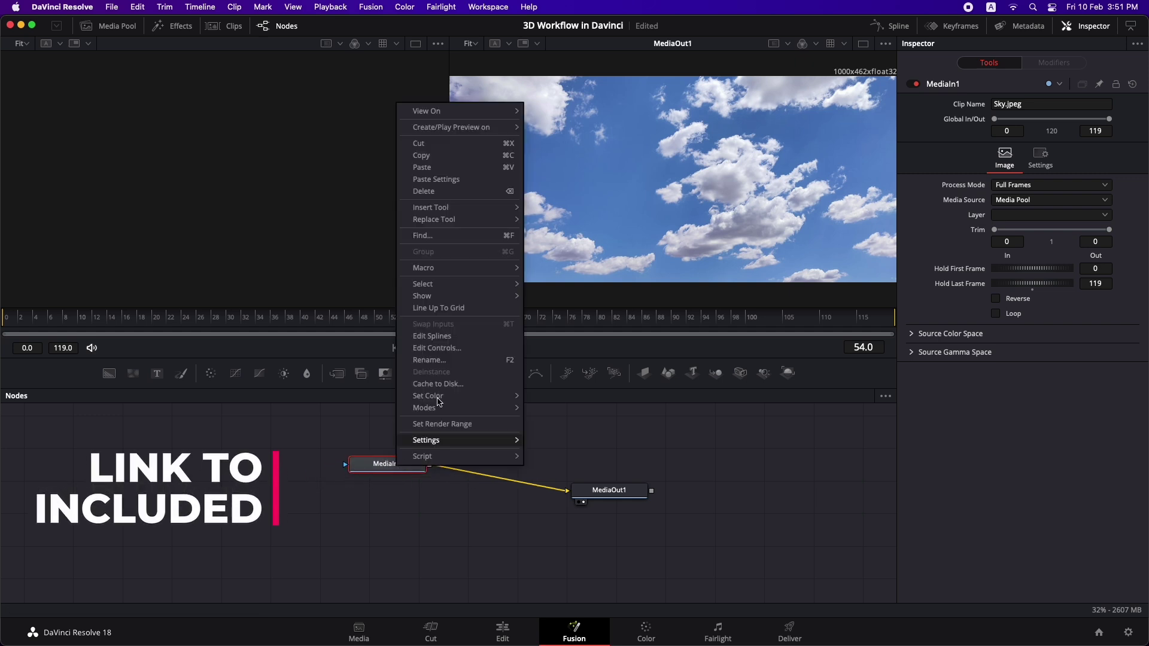
{"action": "left_click", "coordinate": [457, 359]}
{"action": "type", "text": "SKY"}
{"action": "key", "text": "Return"}
{"action": "left_click_drag", "start_coordinate": [426, 469], "coordinate": [451, 450]}
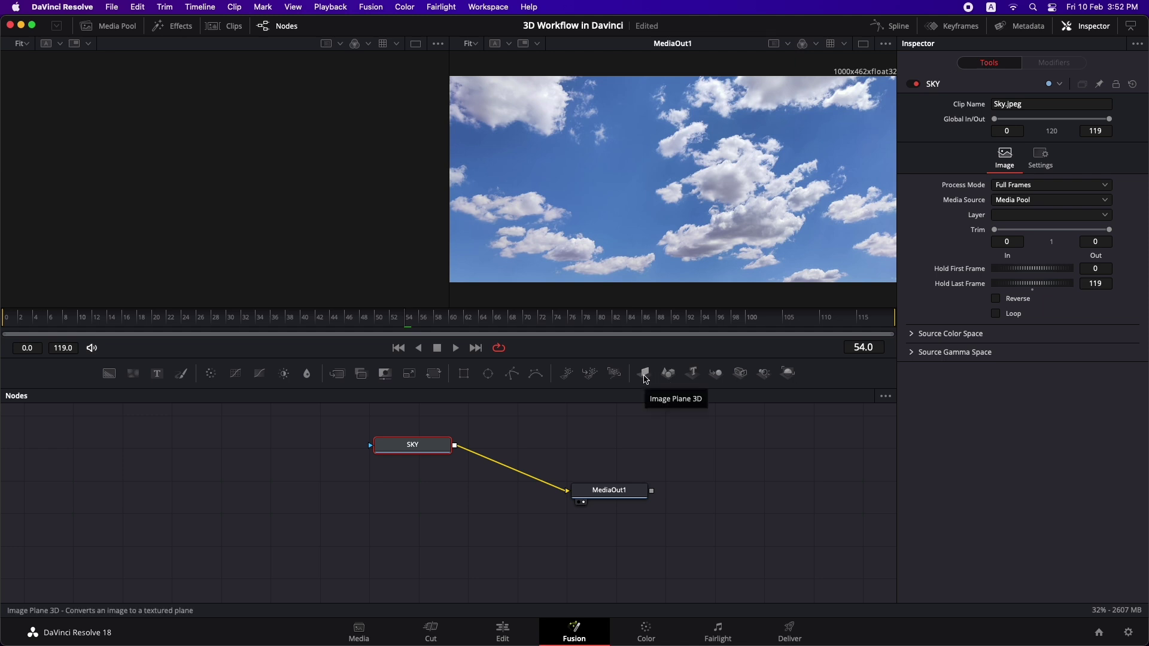
Step: Route SKY through new Image Plane 3D, Merge 3D and Renderer 3D nodes into MediaOut1
{"action": "left_click_drag", "start_coordinate": [645, 378], "coordinate": [464, 500]}
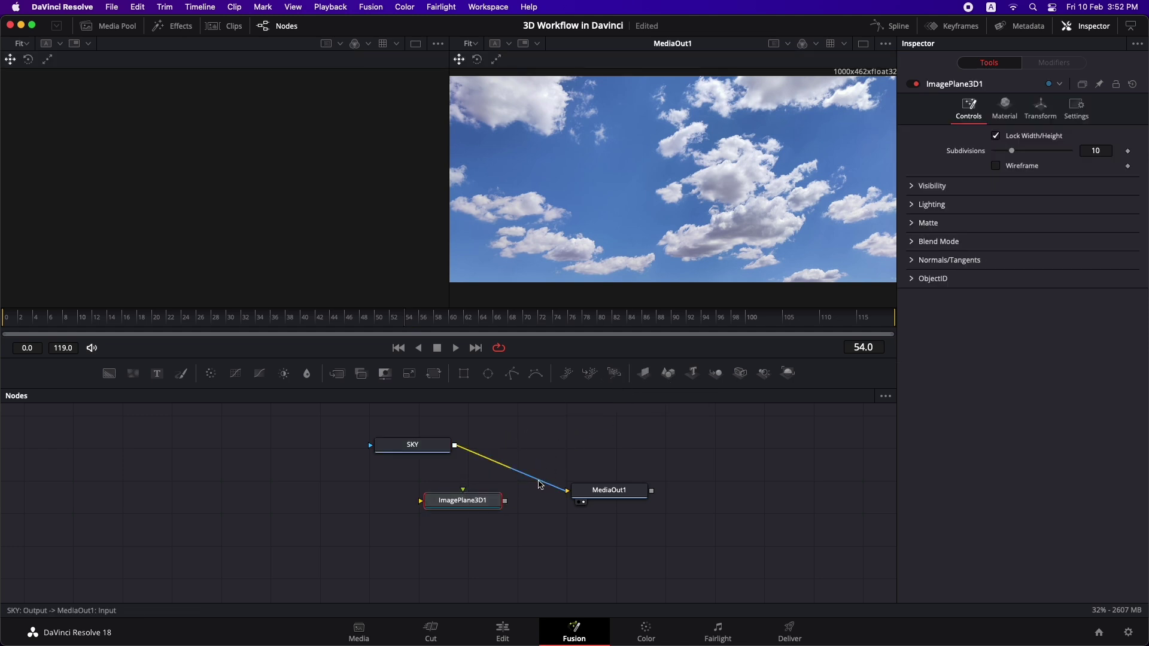
{"action": "left_click_drag", "start_coordinate": [556, 487], "coordinate": [433, 492]}
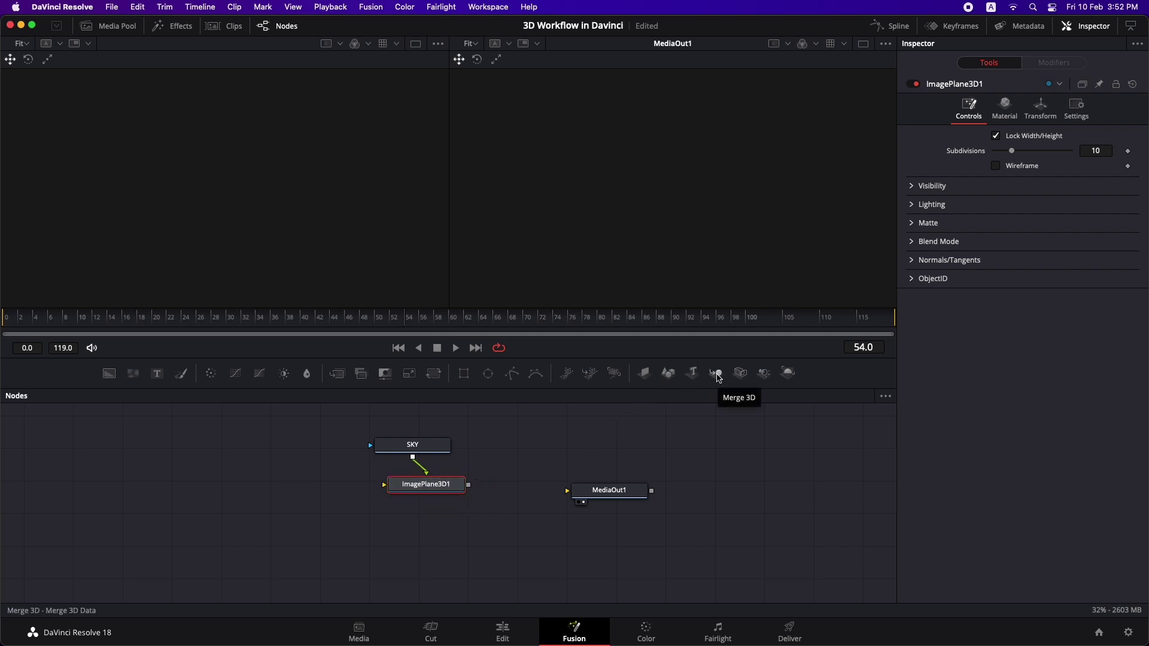
{"action": "left_click_drag", "start_coordinate": [718, 378], "coordinate": [430, 525]}
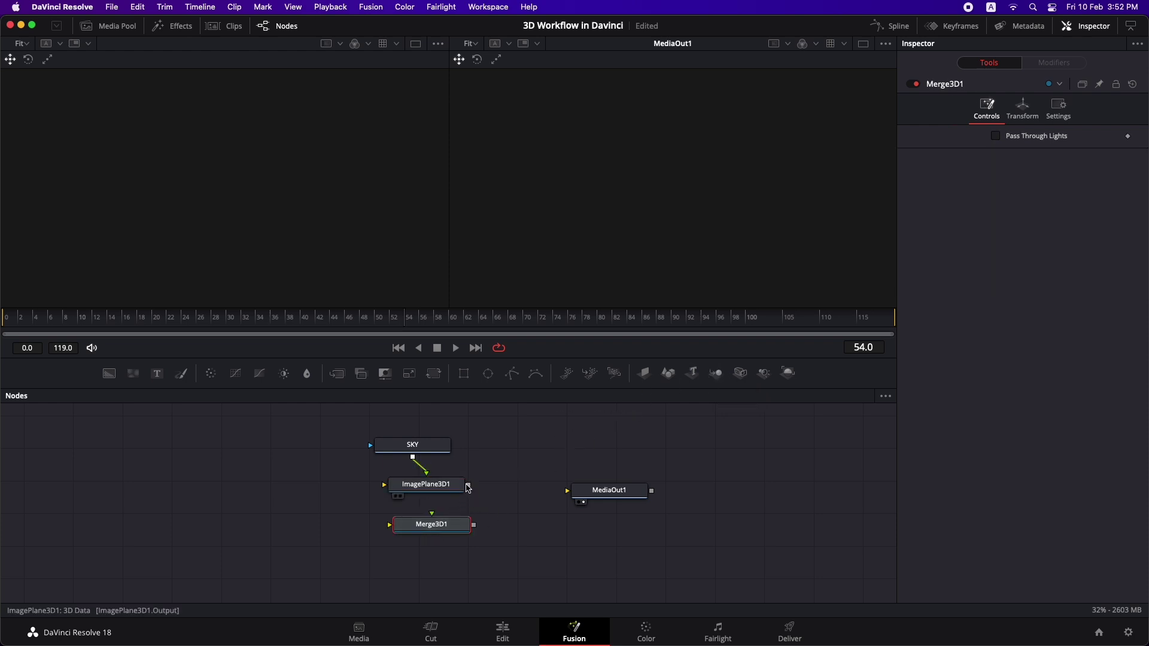
{"action": "left_click_drag", "start_coordinate": [468, 484], "coordinate": [460, 524]}
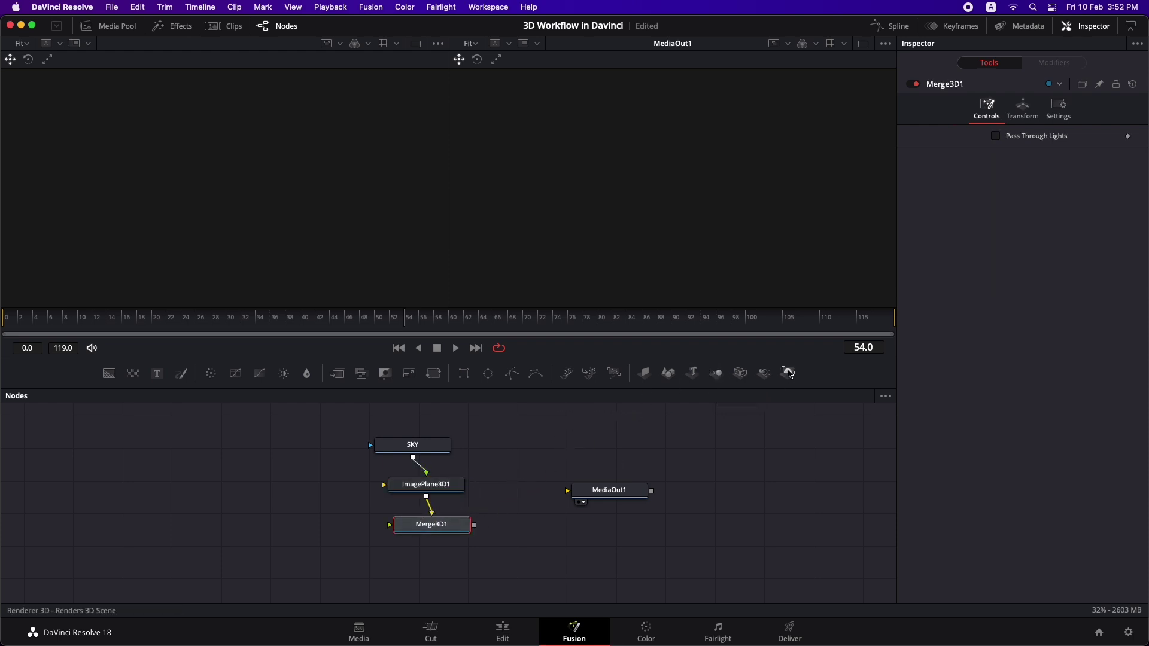
{"action": "left_click_drag", "start_coordinate": [790, 374], "coordinate": [479, 497]}
{"action": "mouse_move", "coordinate": [585, 495]}
{"action": "left_mouse_down"}
{"action": "mouse_move", "coordinate": [617, 508]}
{"action": "mouse_move", "coordinate": [562, 496]}
{"action": "mouse_move", "coordinate": [600, 503]}
{"action": "left_mouse_up"}
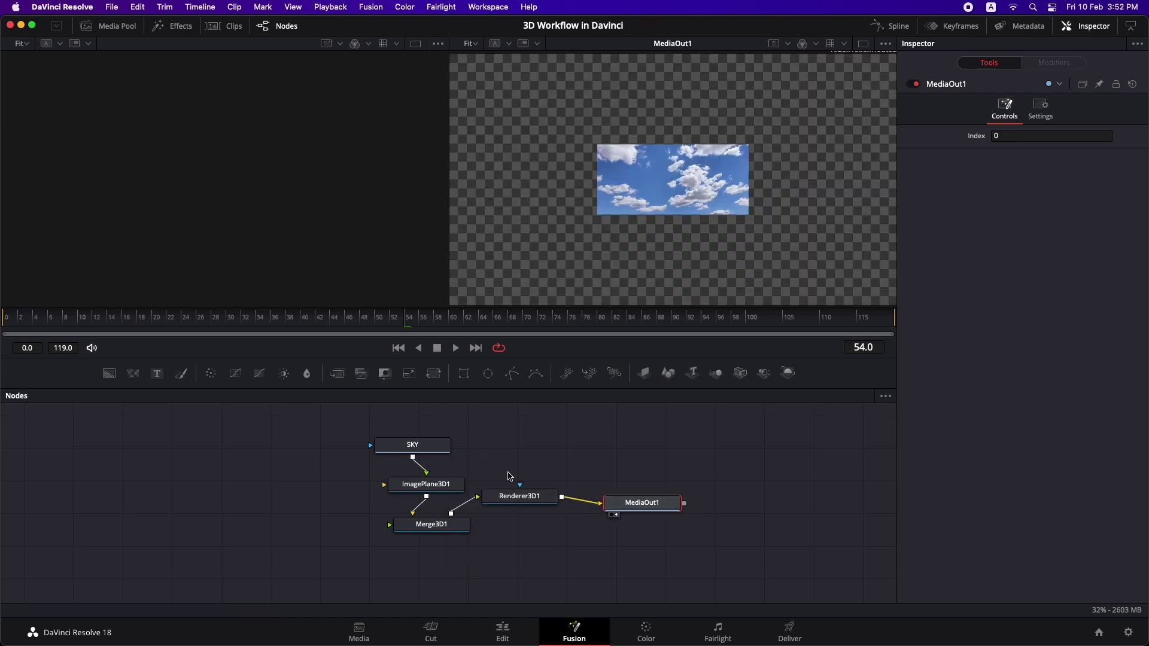
Step: Display Merge3D1 in the first viewer and examine the sky plane in the perspective view
{"action": "left_click", "coordinate": [443, 529]}
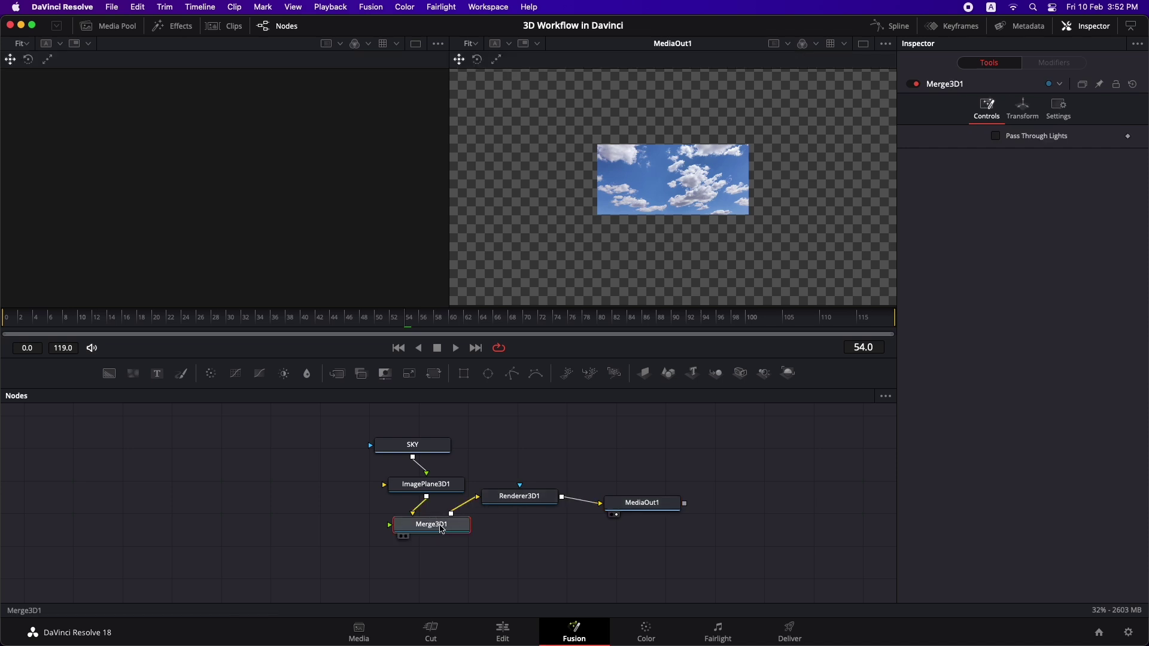
{"action": "key", "text": "1"}
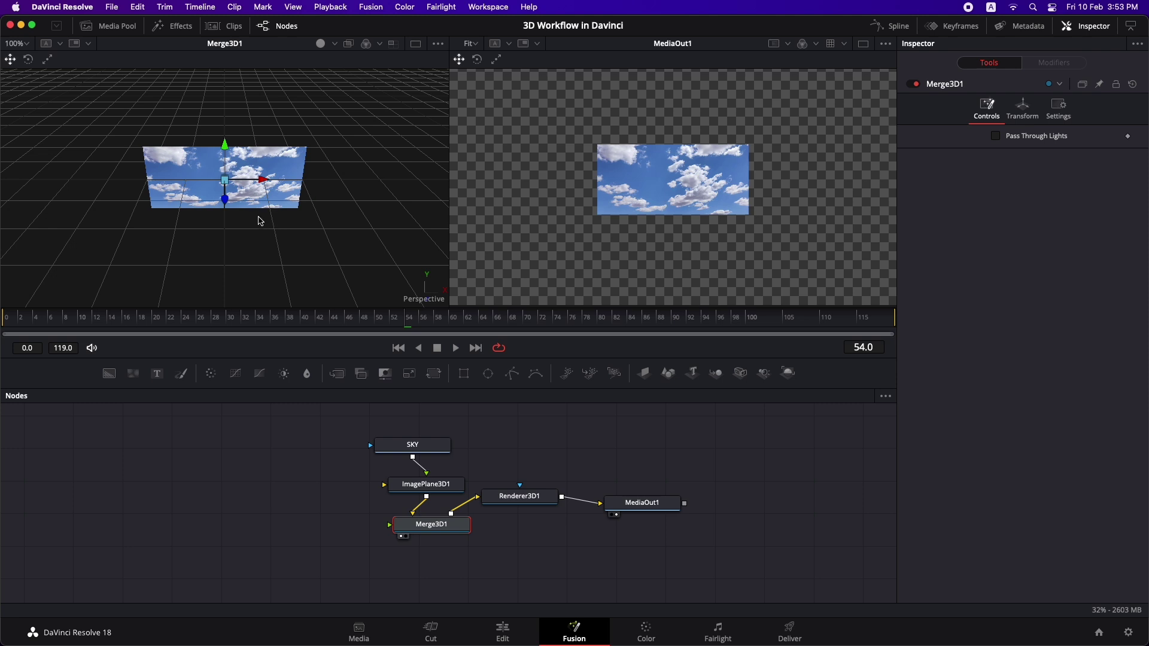
{"action": "scroll", "coordinate": [260, 221], "scroll_direction": "up", "scroll_amount": 3}
{"action": "scroll", "coordinate": [260, 221], "scroll_direction": "down", "scroll_amount": 2}
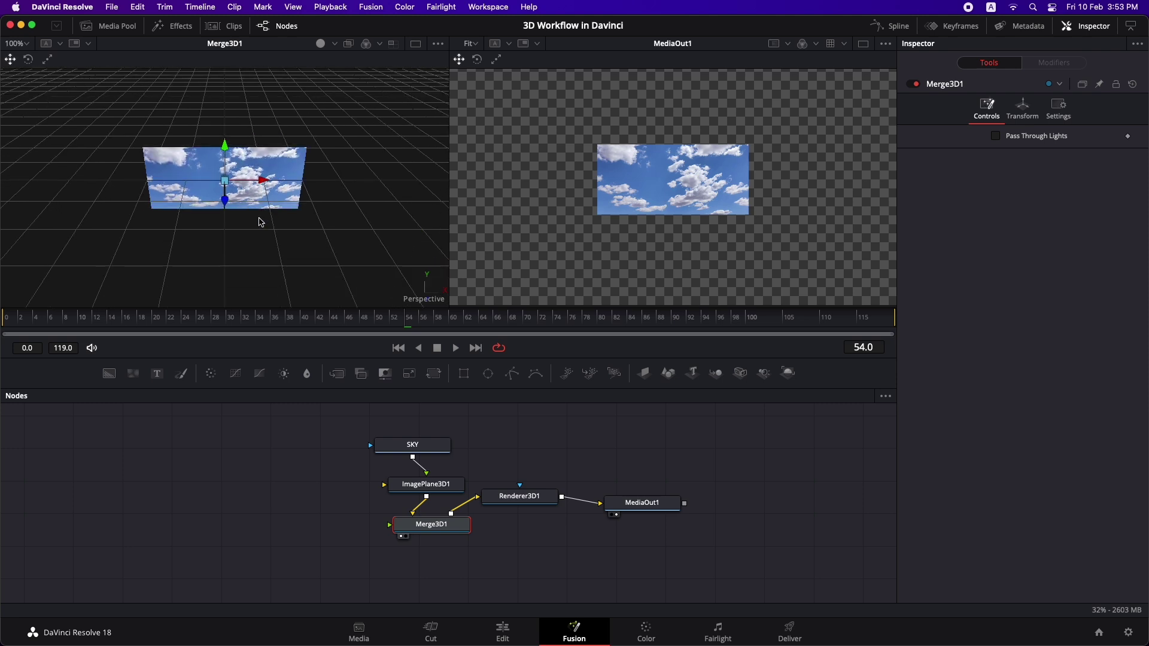
{"action": "scroll", "coordinate": [260, 222], "scroll_direction": "down", "scroll_amount": 5}
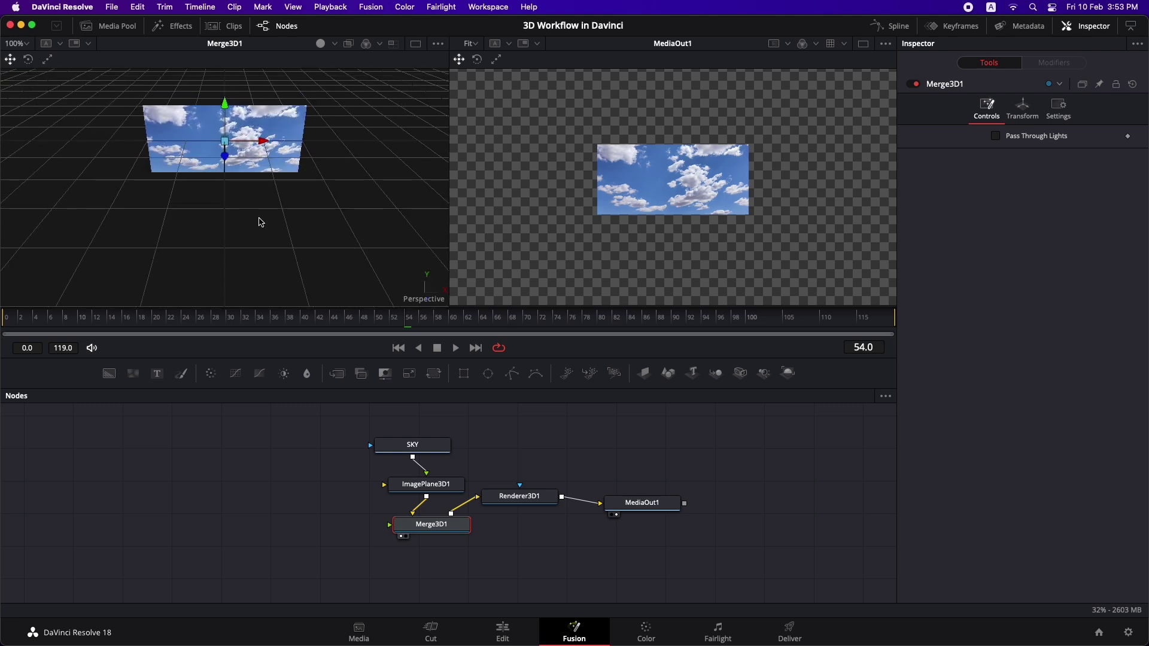
Step: Examine the sky plane in the 3D perspective viewer from several angles and heights
{"action": "scroll", "coordinate": [260, 222], "scroll_direction": "up", "scroll_amount": 4}
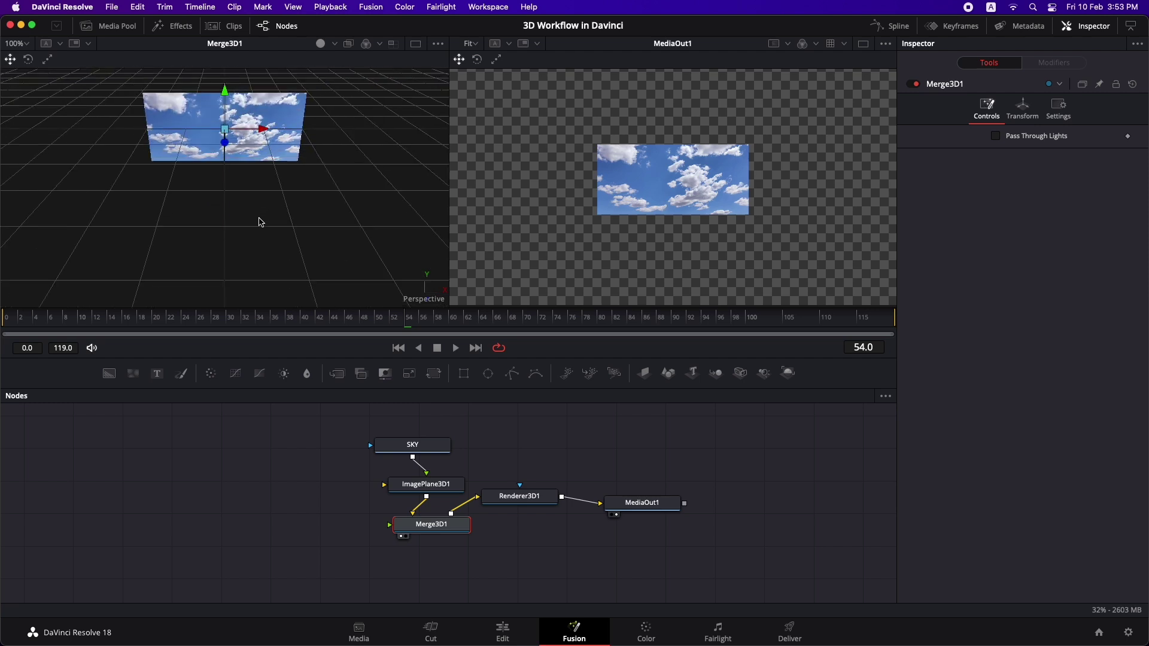
{"action": "scroll", "coordinate": [260, 222], "scroll_direction": "up", "scroll_amount": 2}
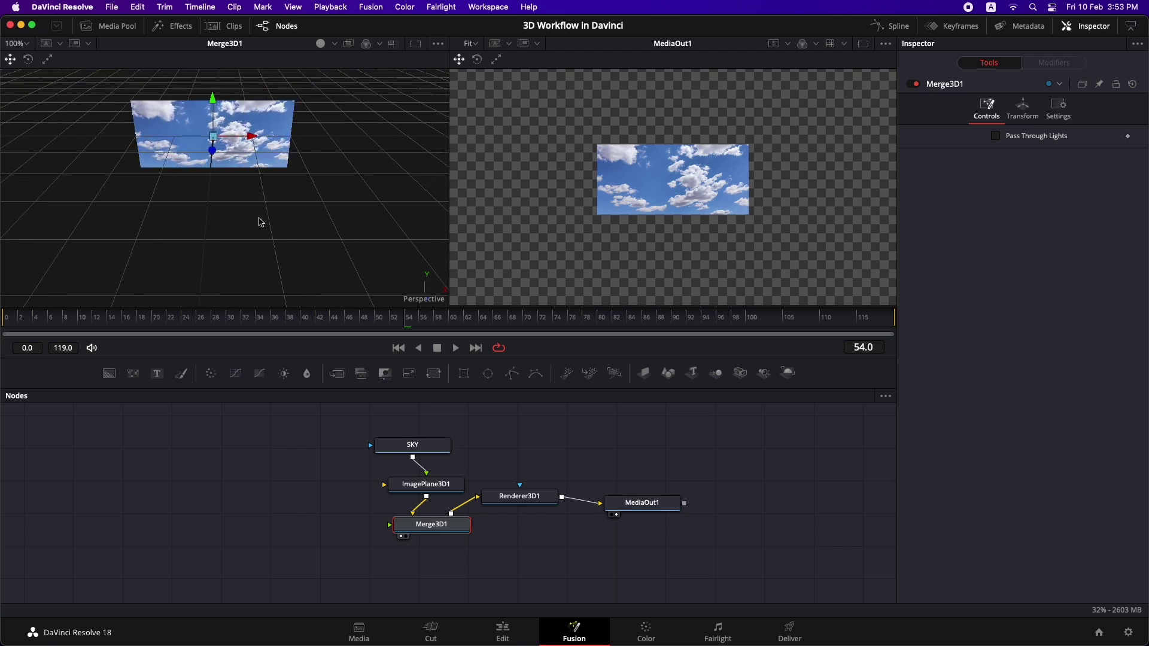
{"action": "scroll", "coordinate": [261, 222], "scroll_direction": "right", "scroll_amount": 3}
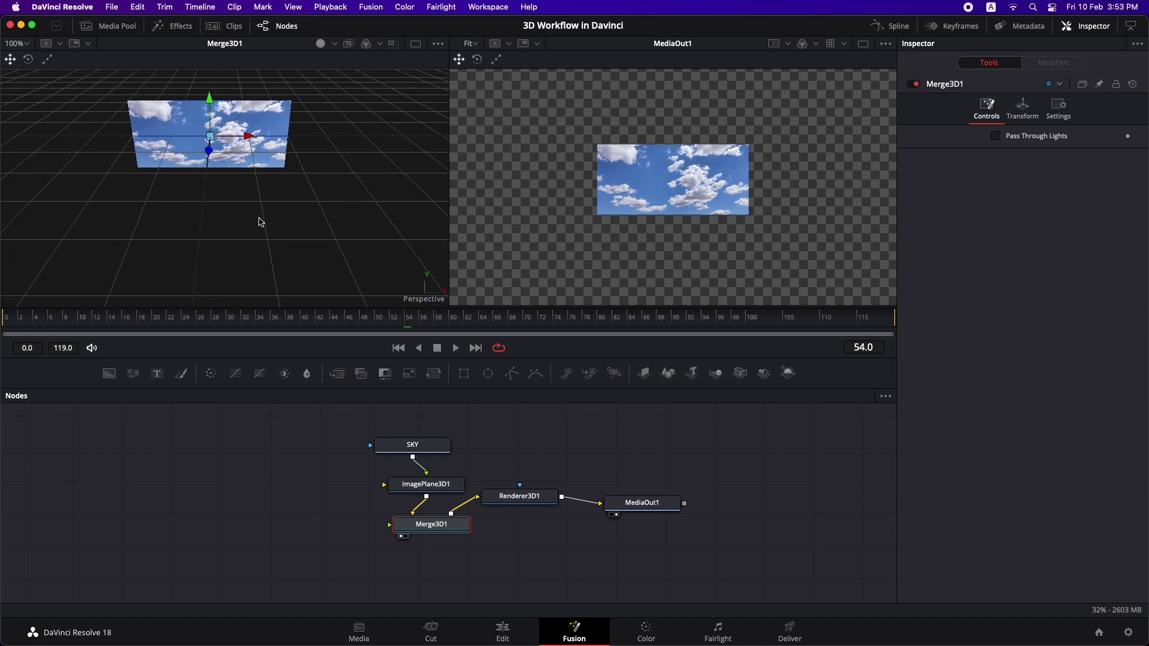
{"action": "scroll", "coordinate": [257, 218], "scroll_direction": "right", "scroll_amount": 5}
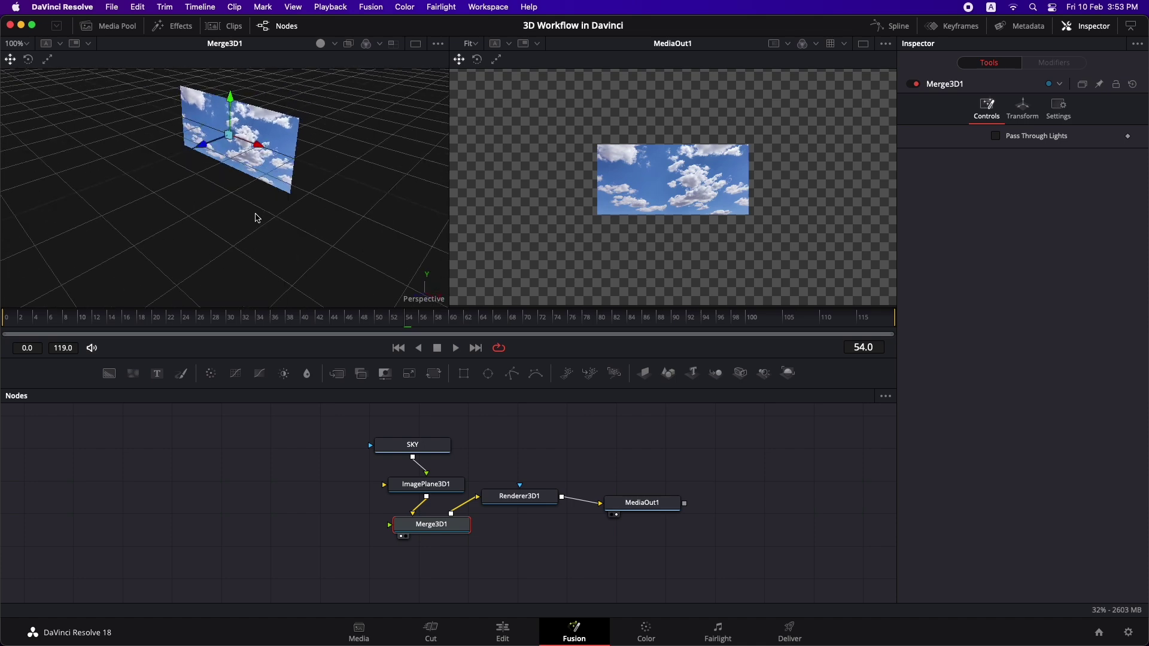
{"action": "scroll", "coordinate": [257, 218], "scroll_direction": "right", "scroll_amount": 5}
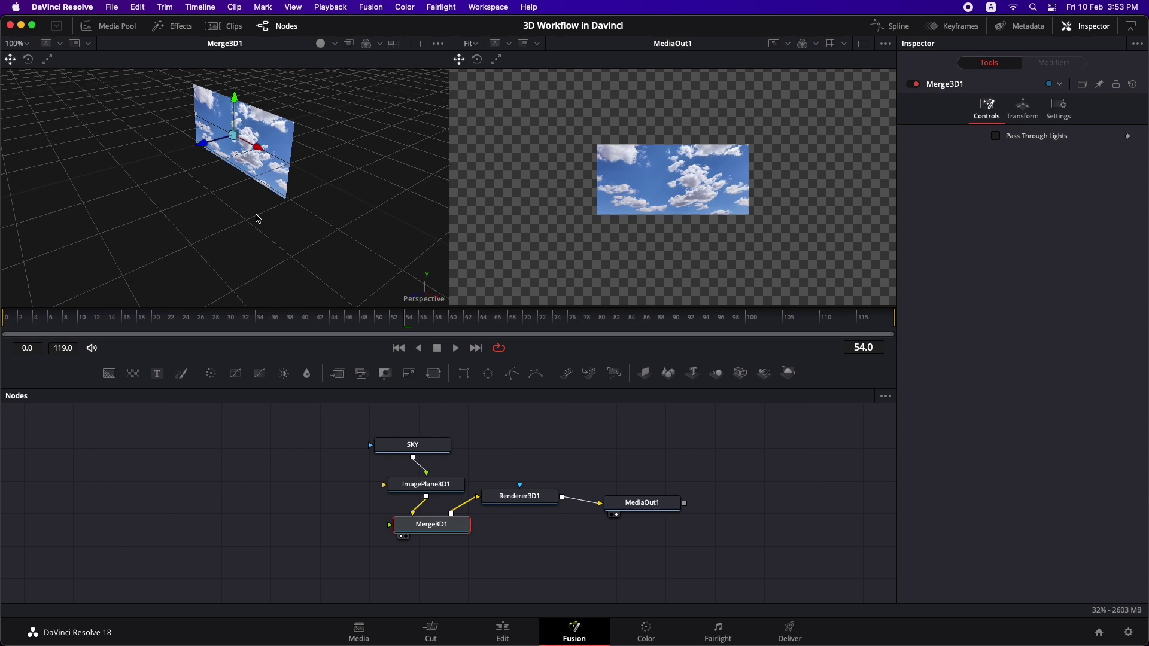
{"action": "scroll", "coordinate": [257, 218], "scroll_direction": "down", "scroll_amount": 5}
{"action": "scroll", "coordinate": [258, 219], "scroll_direction": "up", "scroll_amount": 5}
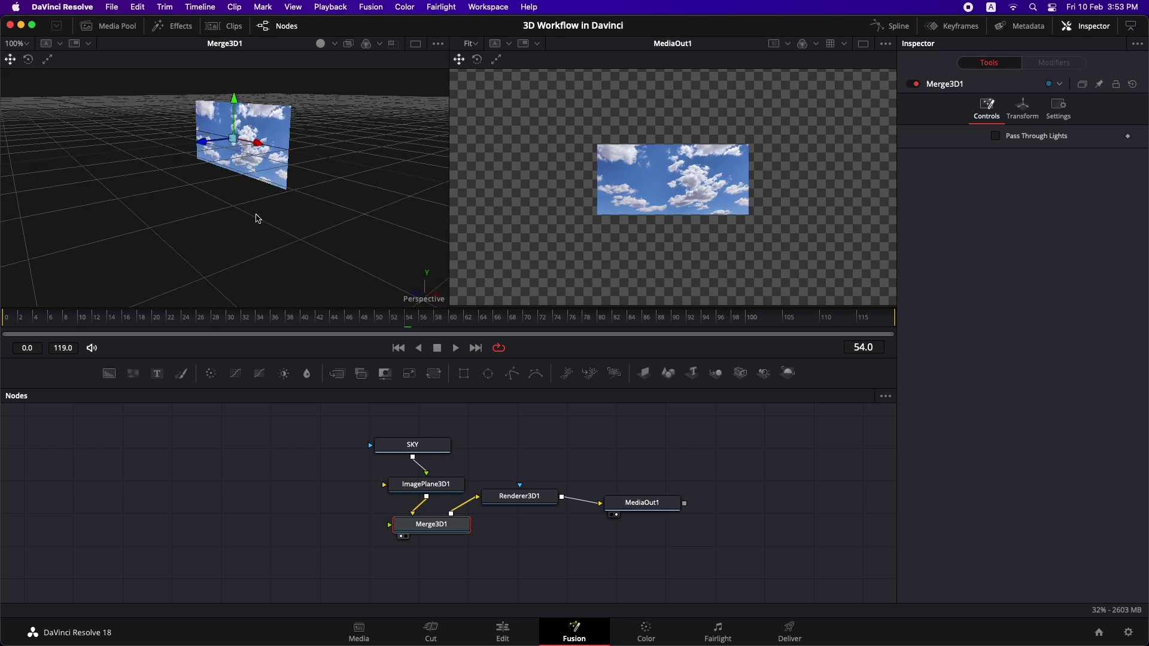
{"action": "scroll", "coordinate": [257, 218], "scroll_direction": "down", "scroll_amount": 5}
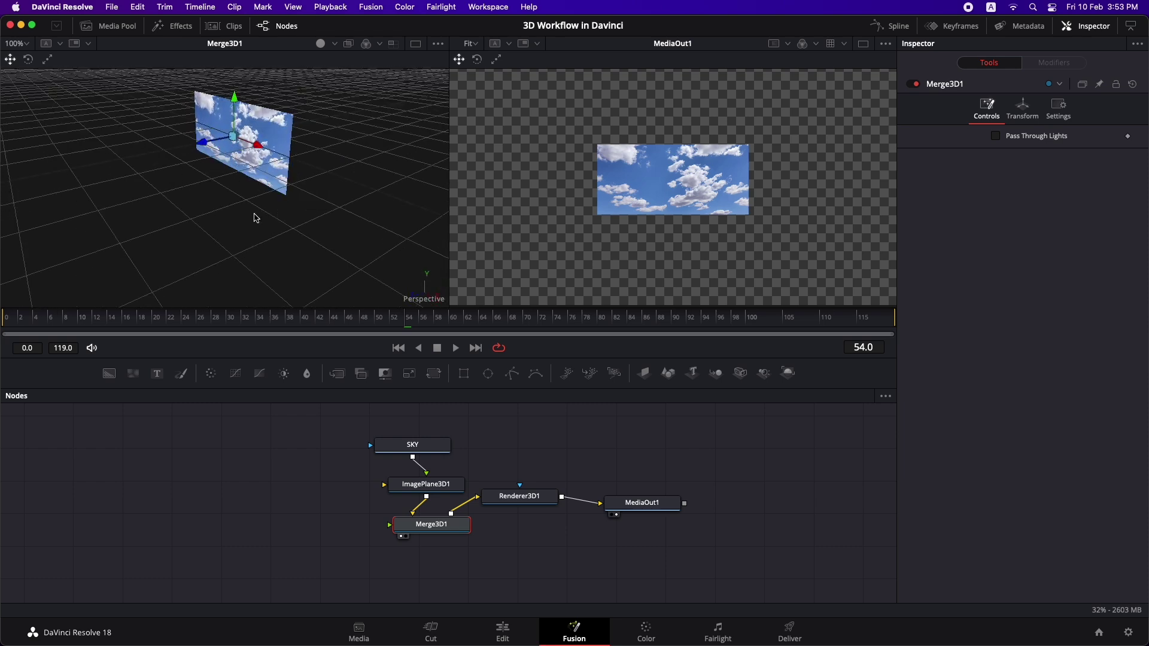
{"action": "left_click_drag", "start_coordinate": [246, 218], "coordinate": [342, 208]}
{"action": "scroll", "coordinate": [342, 208], "scroll_direction": "down", "scroll_amount": 2}
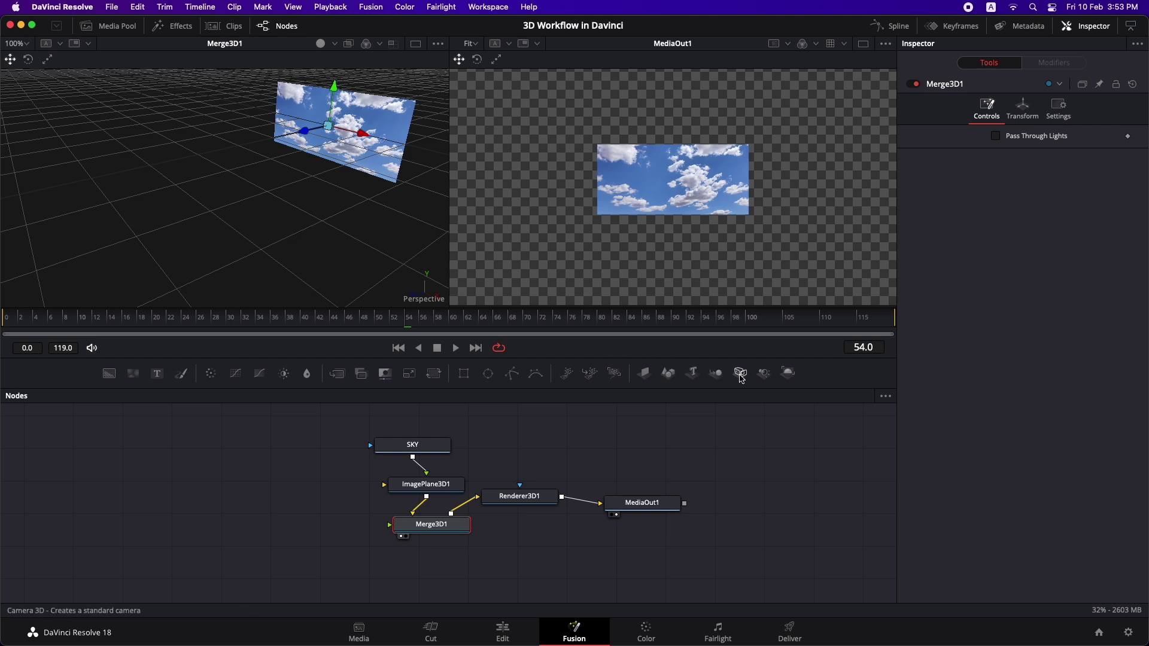
Step: Connect a new Camera 3D node to Merge3D1, pull the camera back to about Z 1.43, and save the project
{"action": "left_click_drag", "start_coordinate": [743, 378], "coordinate": [412, 530]}
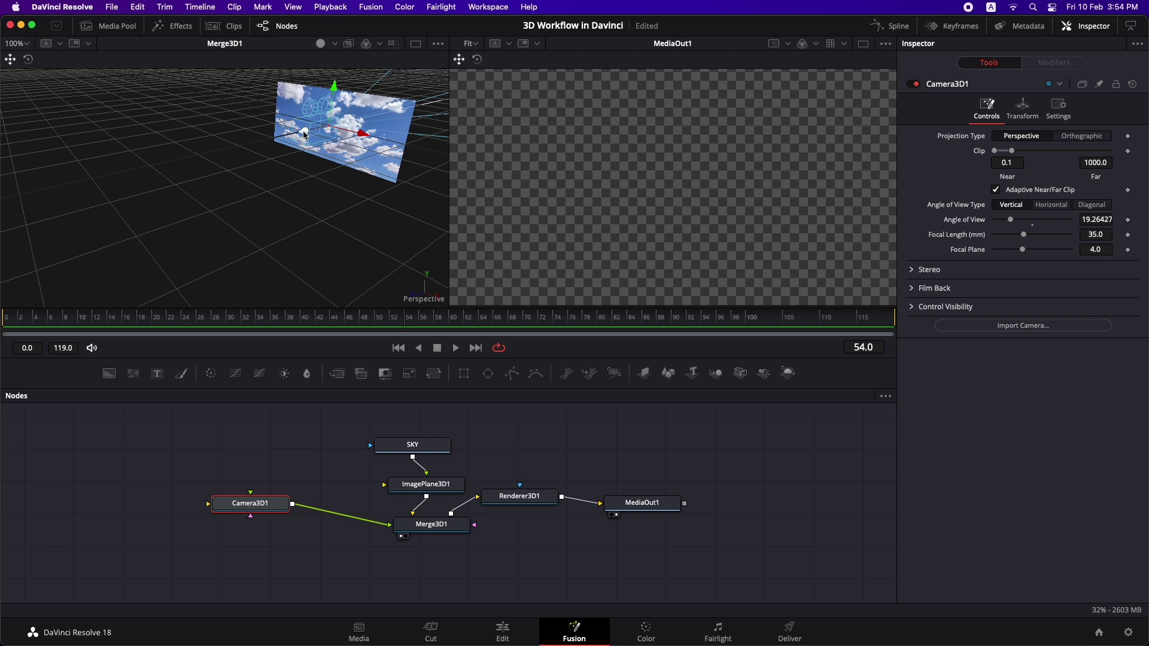
{"action": "left_click_drag", "start_coordinate": [305, 135], "coordinate": [83, 197]}
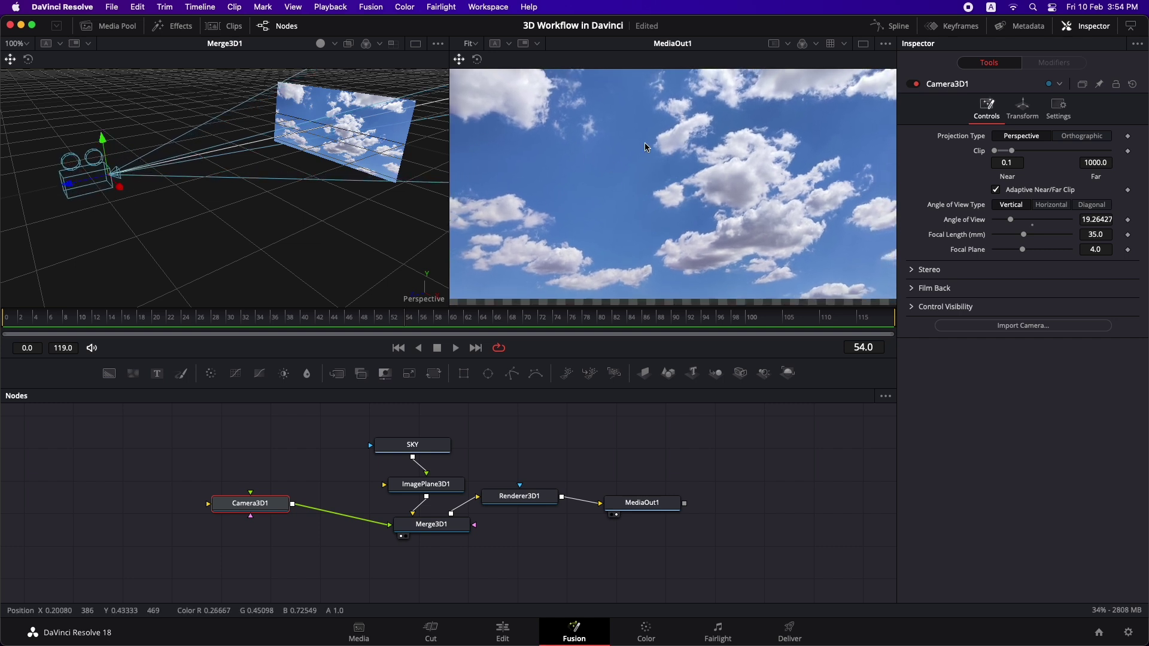
{"action": "key", "text": "super+s"}
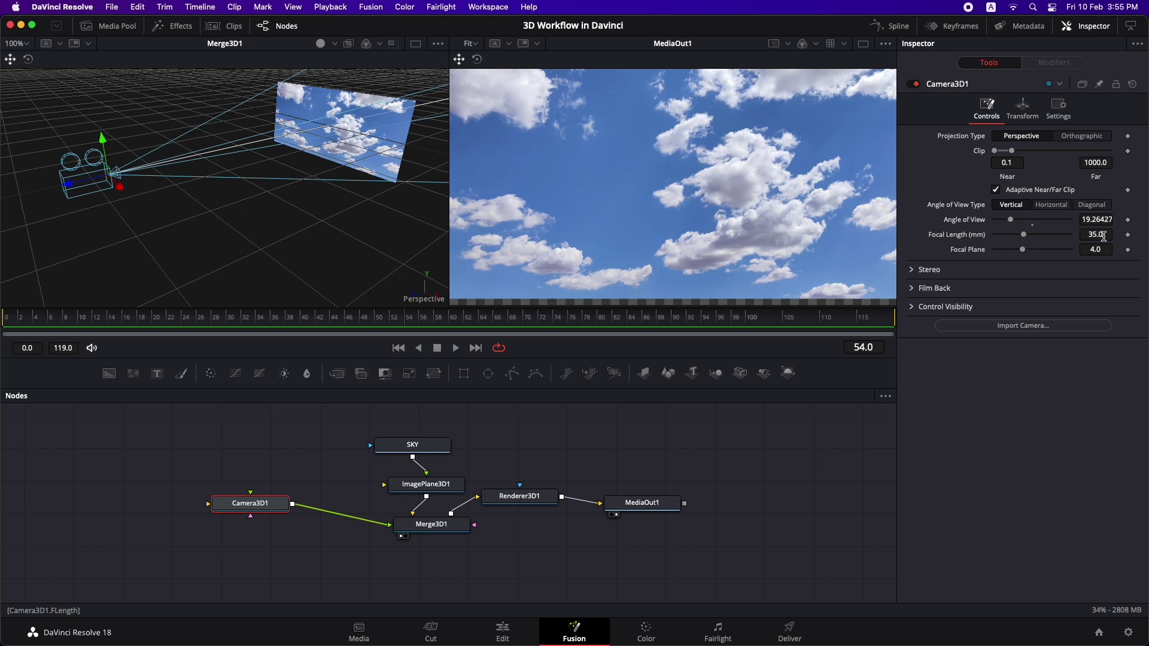
Step: Set the camera's Z translation to 3 and move the Camera3D1 node further away from Merge3D1
{"action": "left_click", "coordinate": [1023, 109]}
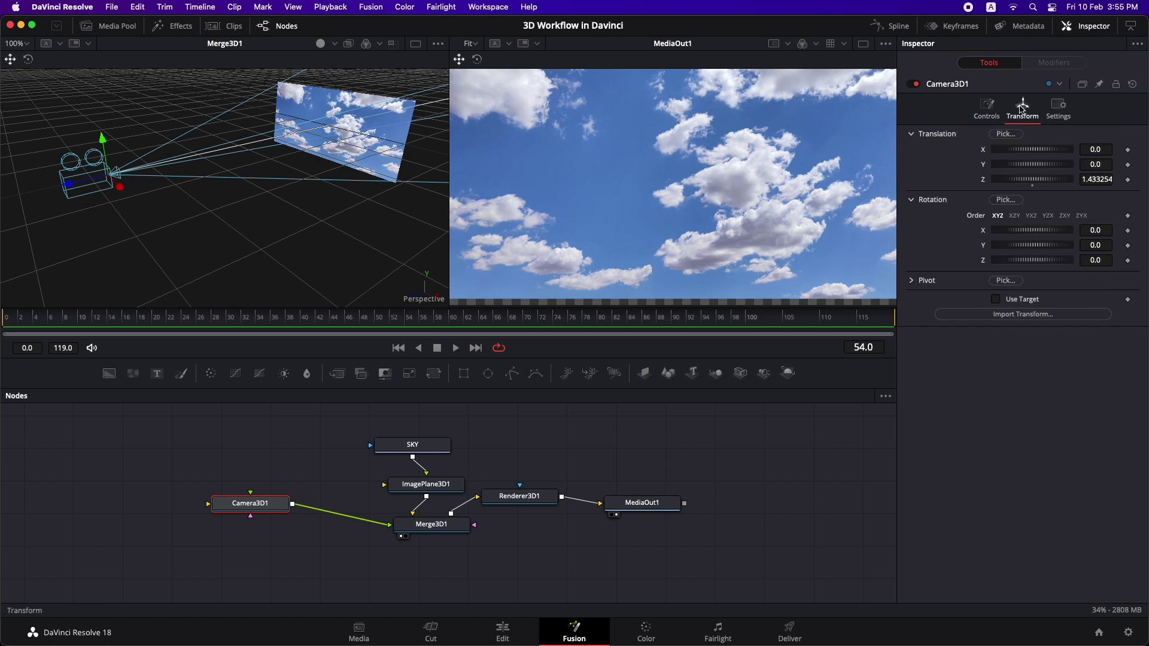
{"action": "double_click", "coordinate": [1089, 180]}
{"action": "type", "text": "13"}
{"action": "key", "text": "Tab"}
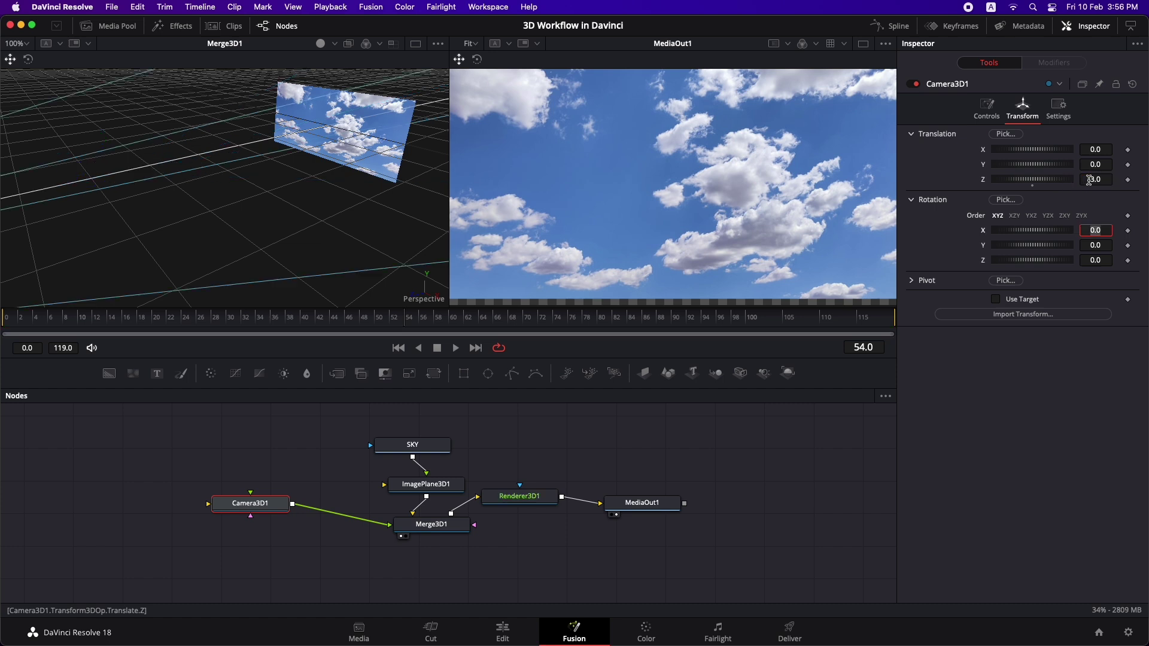
{"action": "left_click_drag", "start_coordinate": [252, 505], "coordinate": [190, 515]}
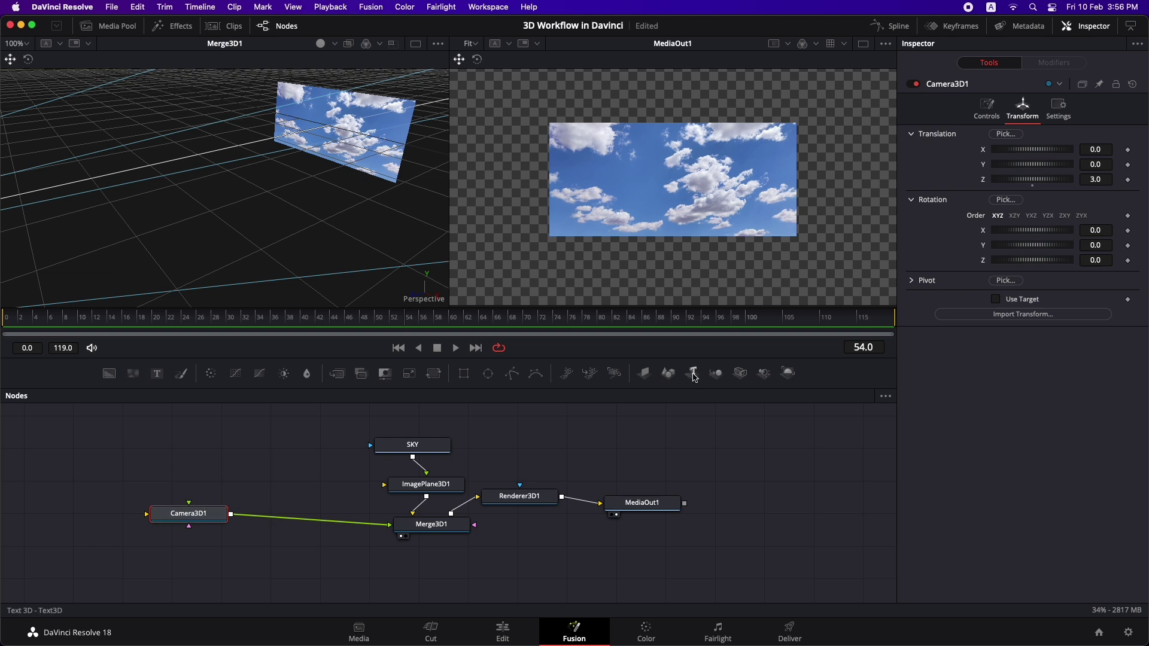
Step: Connect a new Text 3D node to Merge3D1 and enter the text CLOUDS
{"action": "left_click_drag", "start_coordinate": [694, 377], "coordinate": [406, 522]}
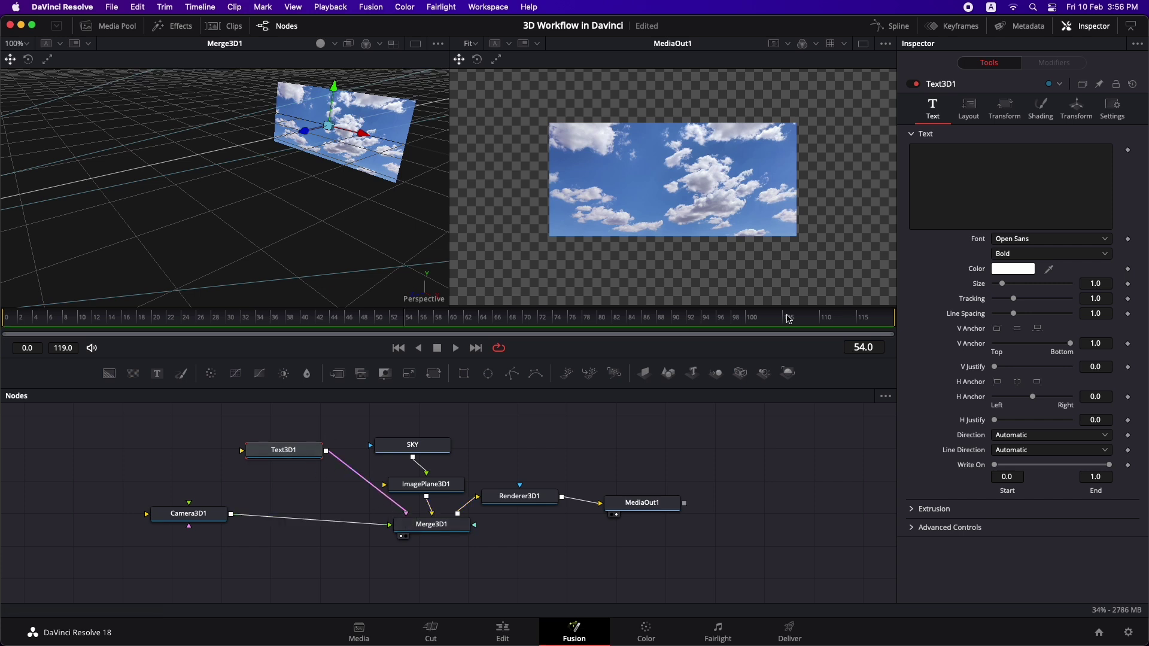
{"action": "left_click", "coordinate": [970, 165]}
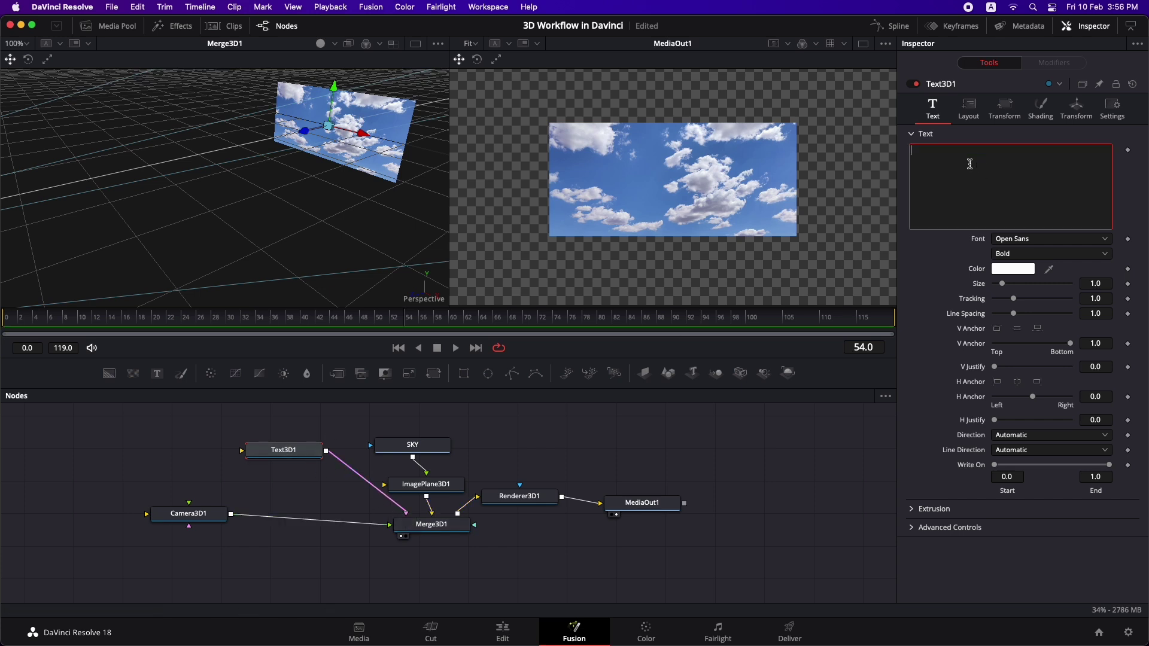
{"action": "type", "text": "CLOUDS"}
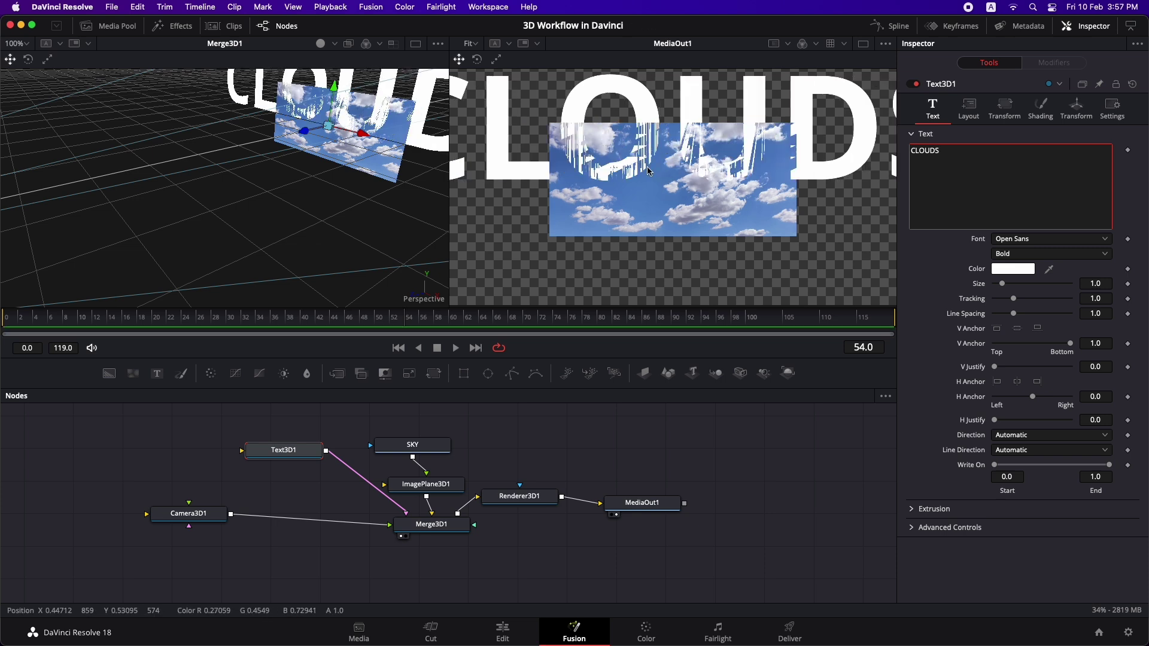
Step: Move the CLOUDS text forward to Z 1.01 and reduce its size to 0.1
{"action": "left_click", "coordinate": [1068, 116]}
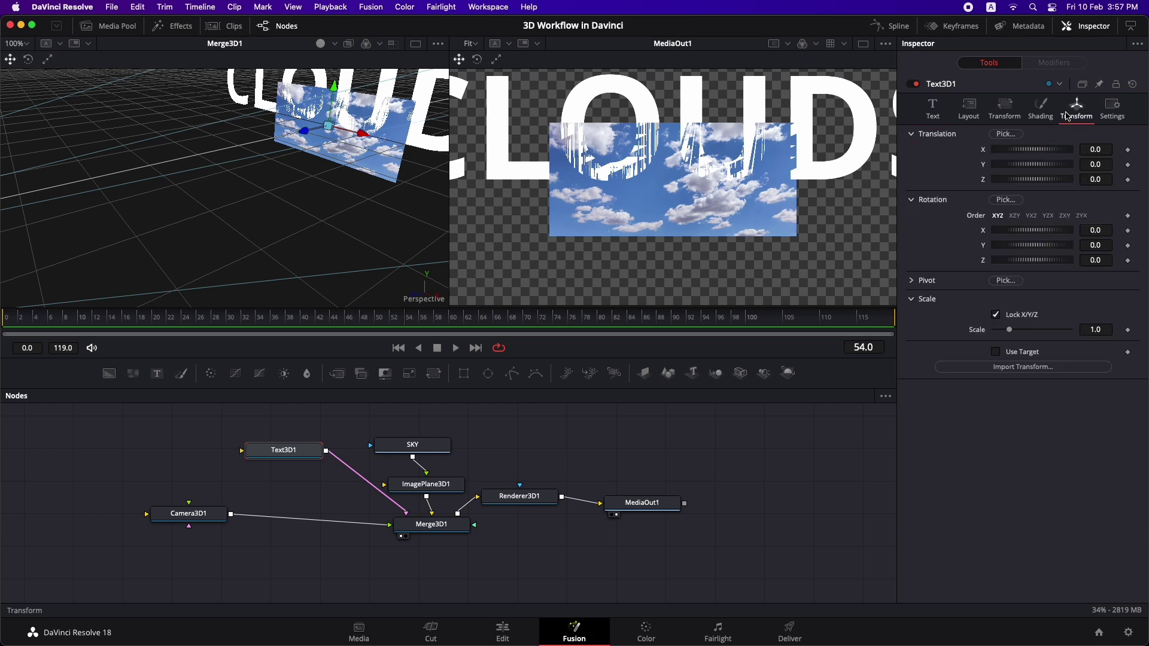
{"action": "left_click_drag", "start_coordinate": [1031, 179], "coordinate": [1025, 182]}
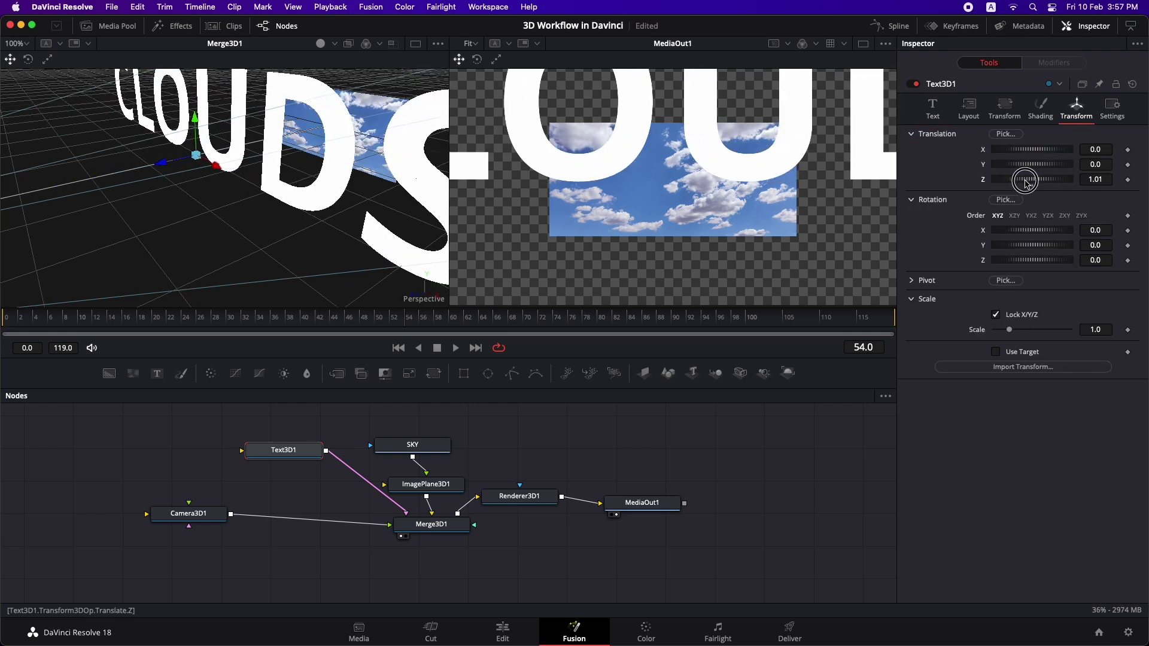
{"action": "left_click", "coordinate": [932, 110]}
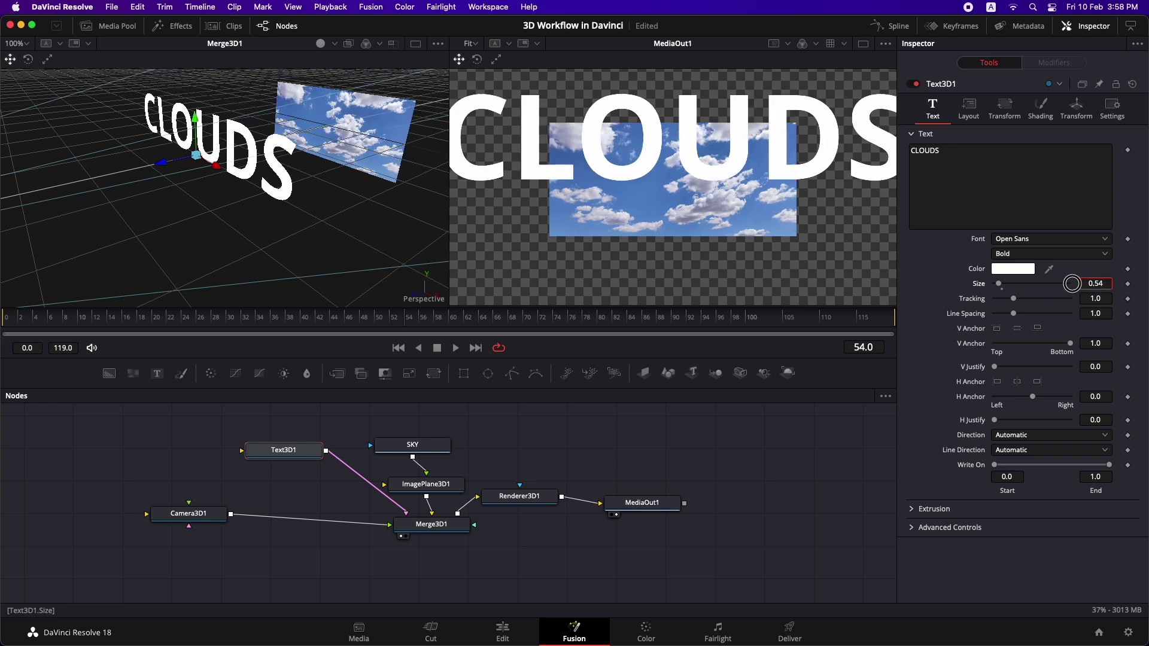
{"action": "left_click_drag", "start_coordinate": [1002, 284], "coordinate": [995, 283]}
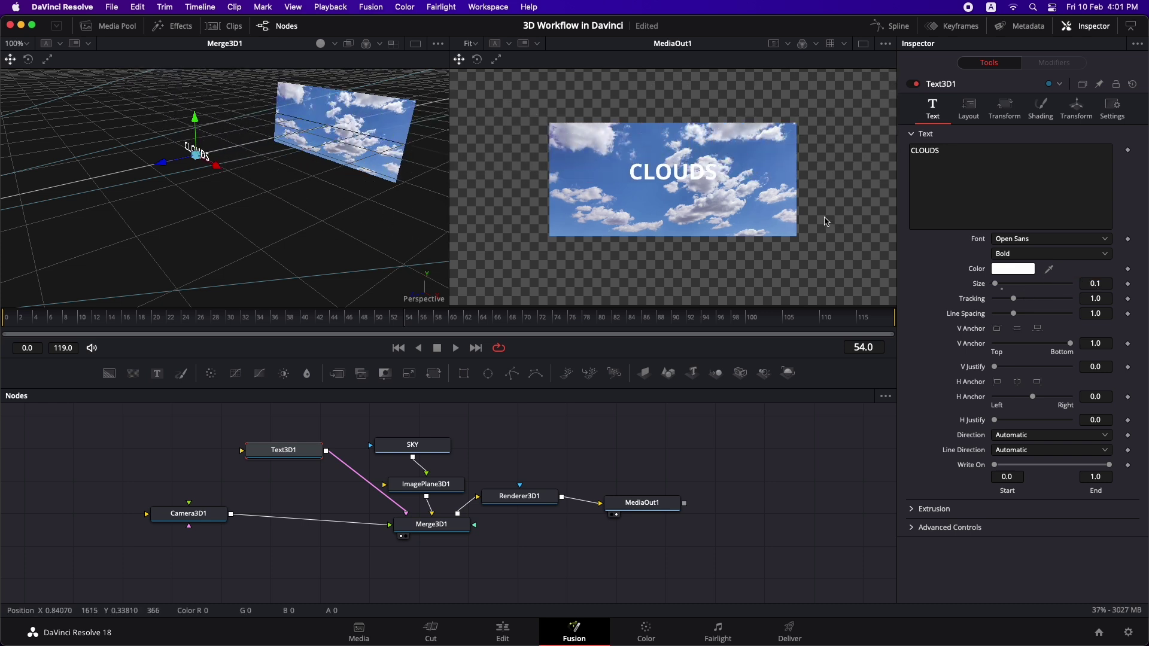
{"action": "scroll", "coordinate": [829, 215], "scroll_direction": "up", "scroll_amount": 3}
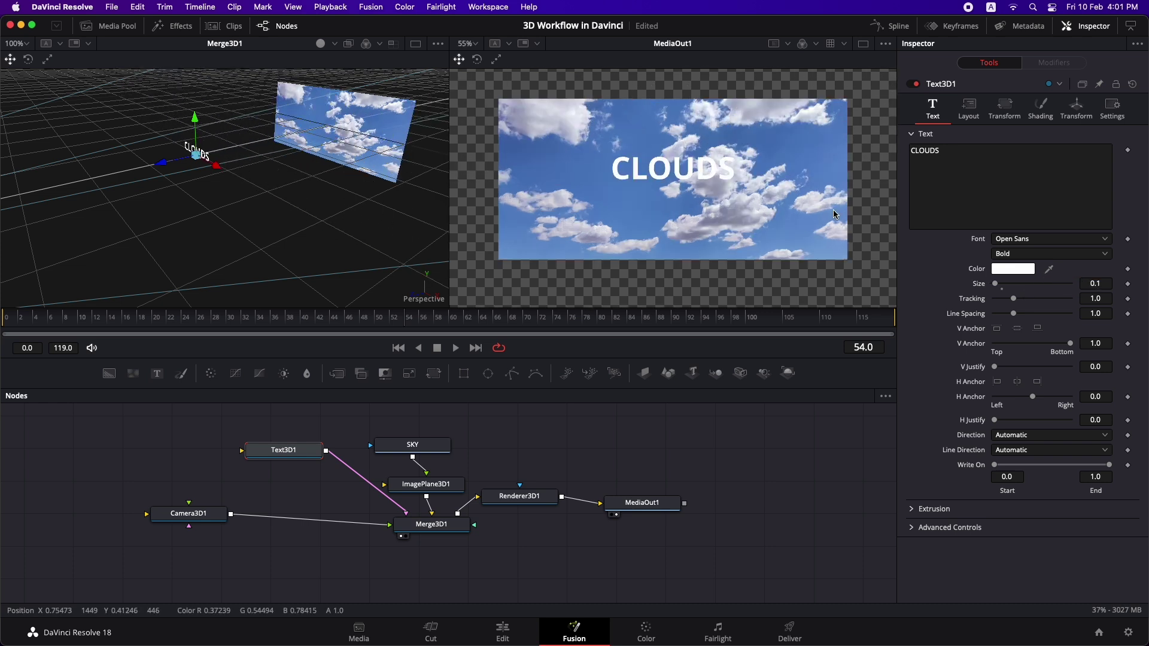
Step: Extrude the CLOUDS text to a depth of about 0.11 with a bevel width of about 0.028
{"action": "left_click", "coordinate": [912, 509]}
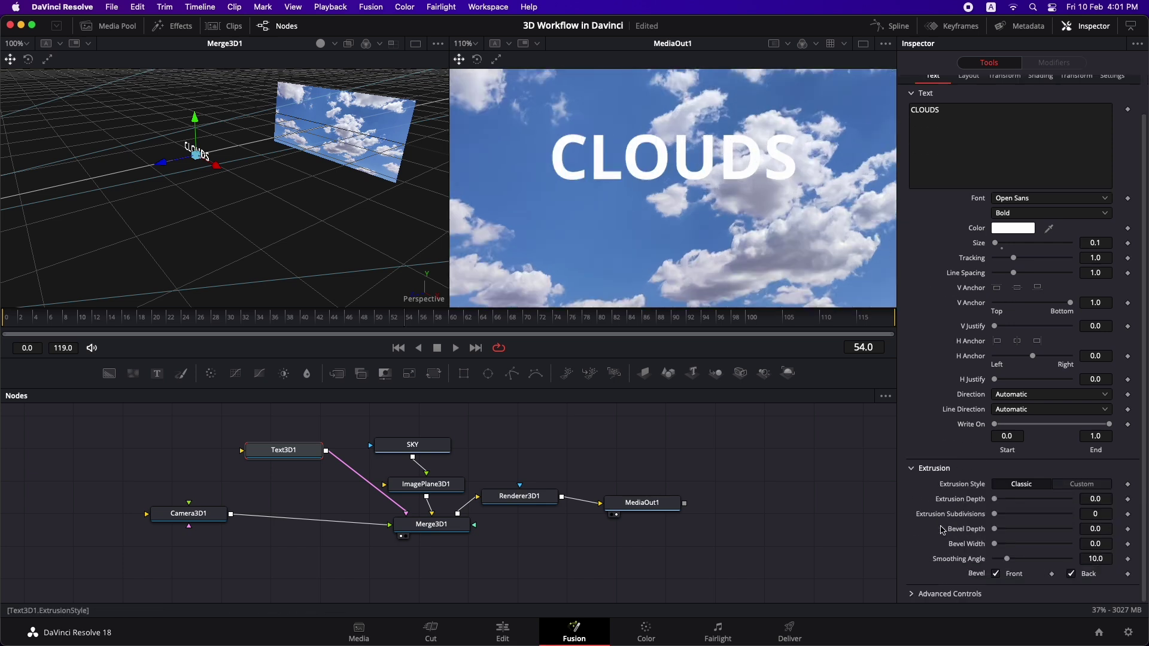
{"action": "mouse_move", "coordinate": [1083, 499]}
{"action": "left_mouse_down"}
{"action": "mouse_move", "coordinate": [1096, 500]}
{"action": "mouse_move", "coordinate": [1068, 500]}
{"action": "left_mouse_up"}
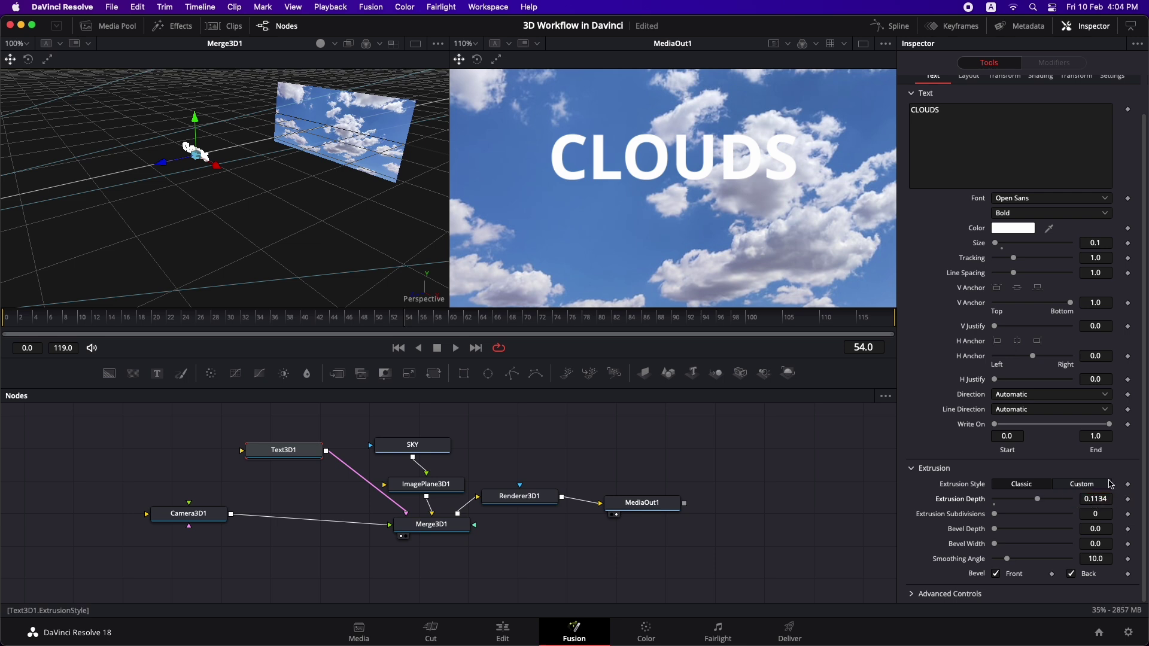
{"action": "left_click_drag", "start_coordinate": [1094, 543], "coordinate": [1071, 546]}
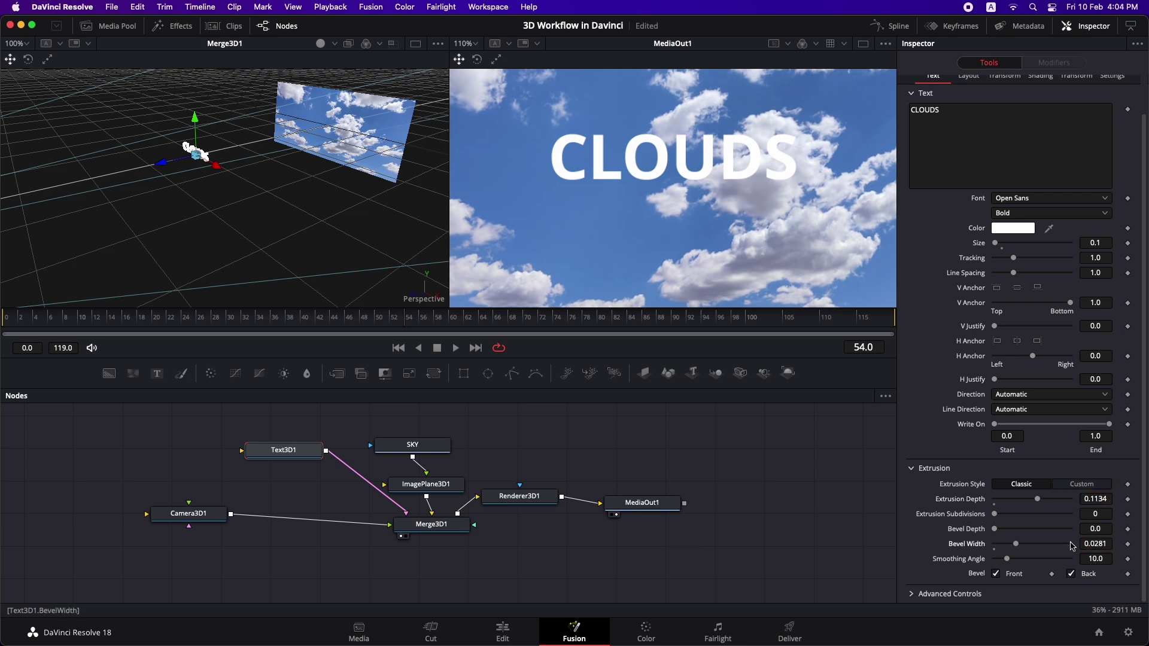
Step: Rotate the CLOUDS text to -7.8 on Y, keeping its scale axes locked, and fit the output image in its viewer
{"action": "scroll", "coordinate": [1072, 546], "scroll_direction": "up", "scroll_amount": 3}
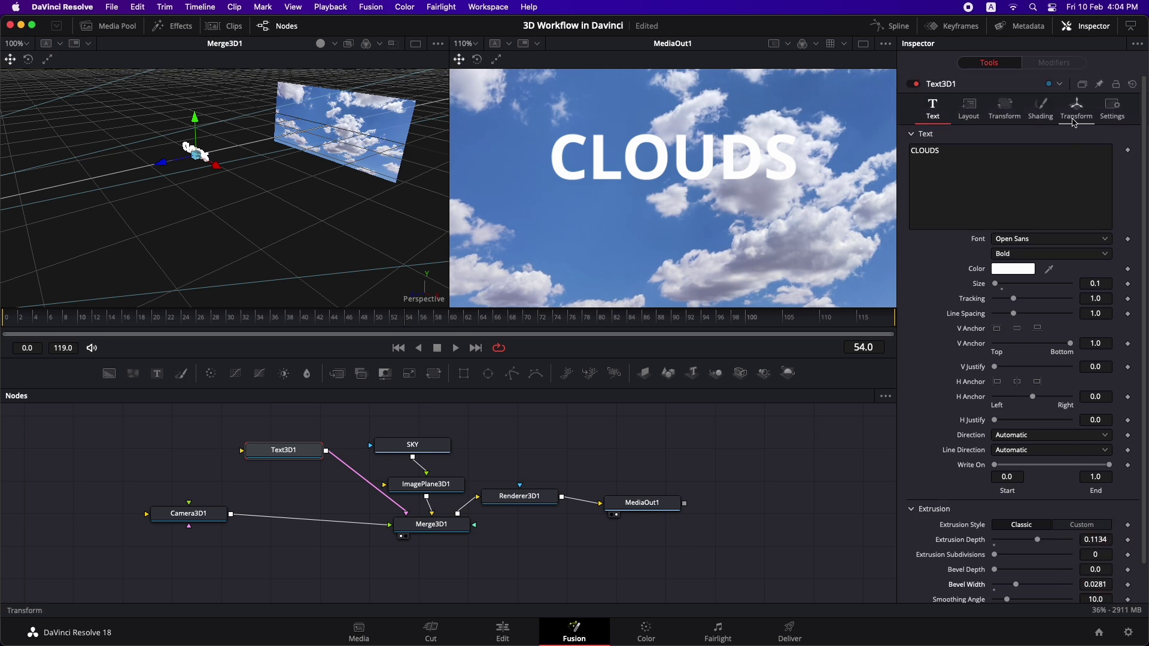
{"action": "left_click", "coordinate": [1075, 115]}
{"action": "left_click", "coordinate": [1037, 246]}
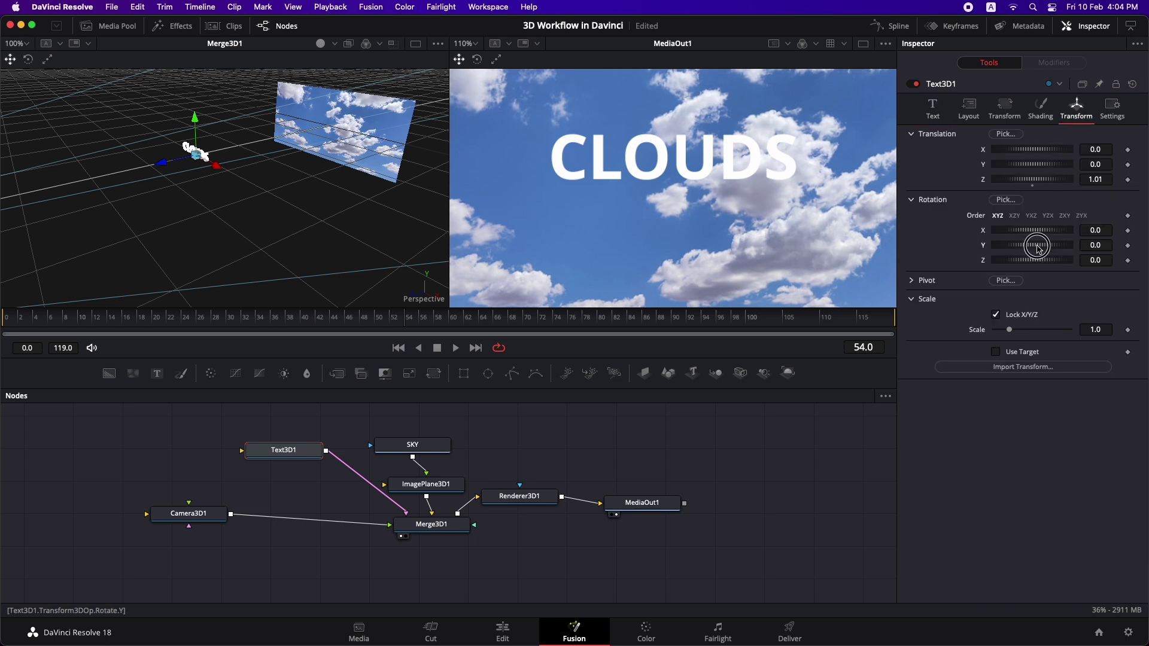
{"action": "left_click_drag", "start_coordinate": [1038, 247], "coordinate": [1023, 246]}
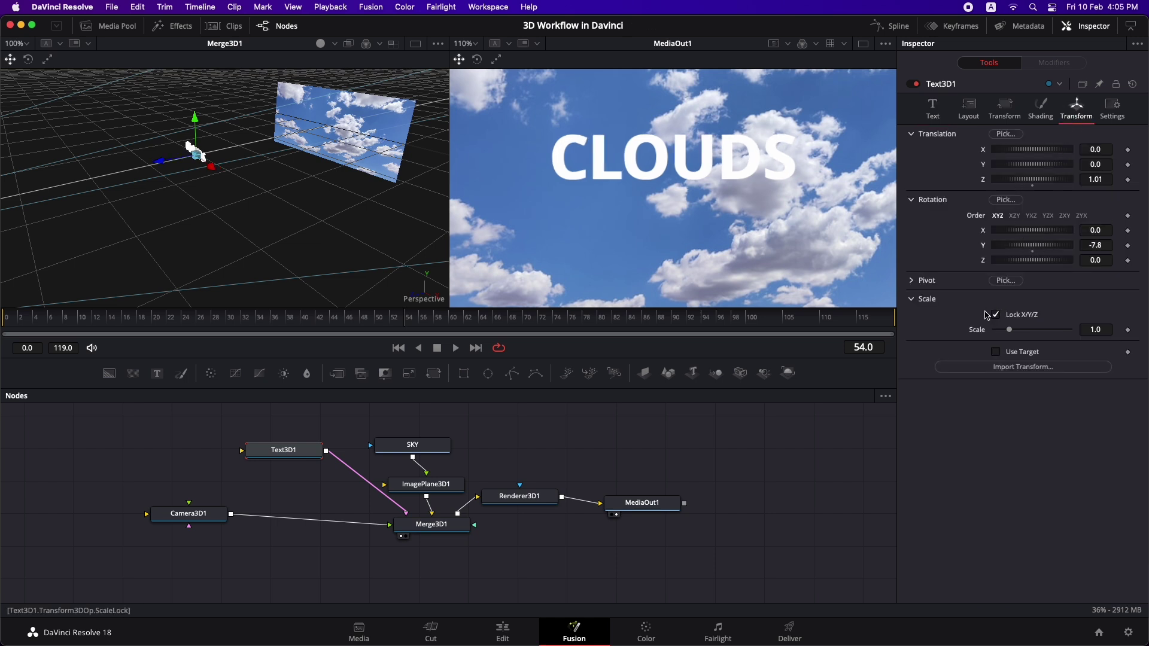
{"action": "left_click", "coordinate": [995, 314]}
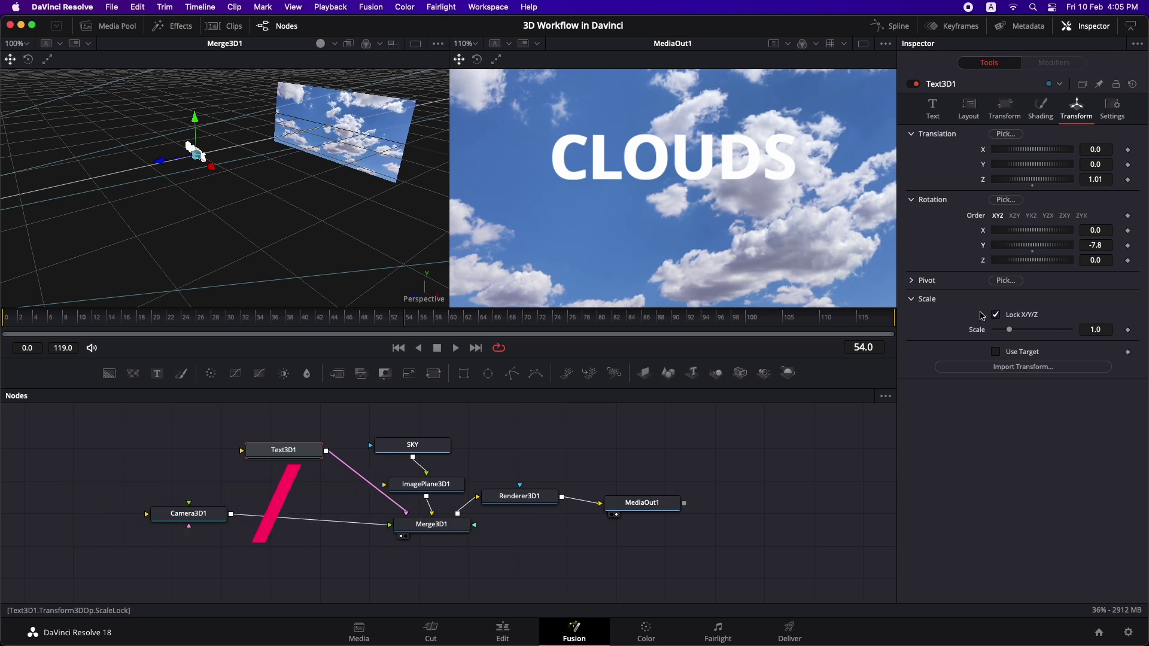
{"action": "left_click", "coordinate": [473, 44]}
{"action": "left_click", "coordinate": [470, 78]}
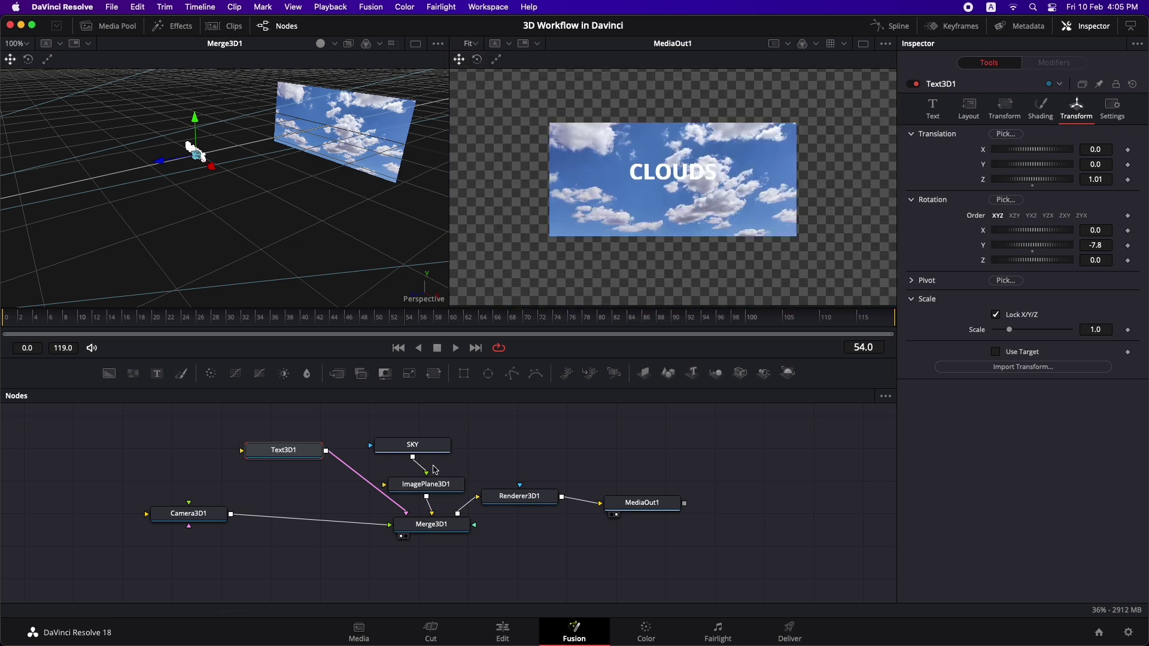
Step: Line up the SKY and ImagePlane3D1 nodes vertically and move the image plane back to Z -1.88
{"action": "left_click_drag", "start_coordinate": [413, 445], "coordinate": [426, 444]}
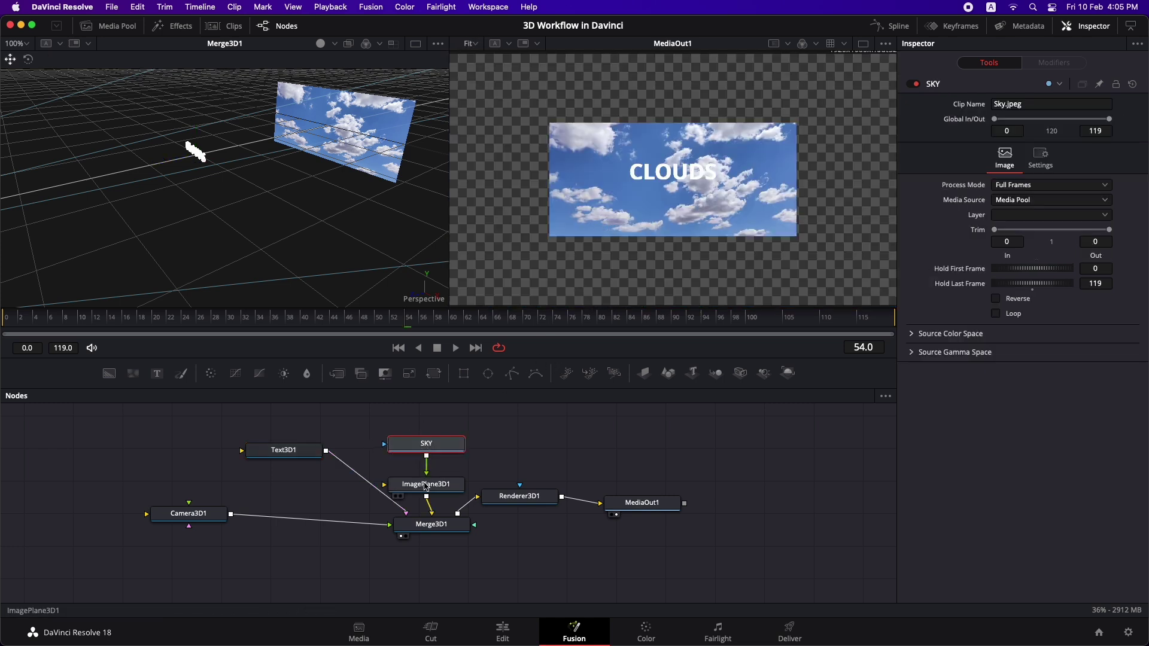
{"action": "left_click_drag", "start_coordinate": [426, 486], "coordinate": [426, 483]}
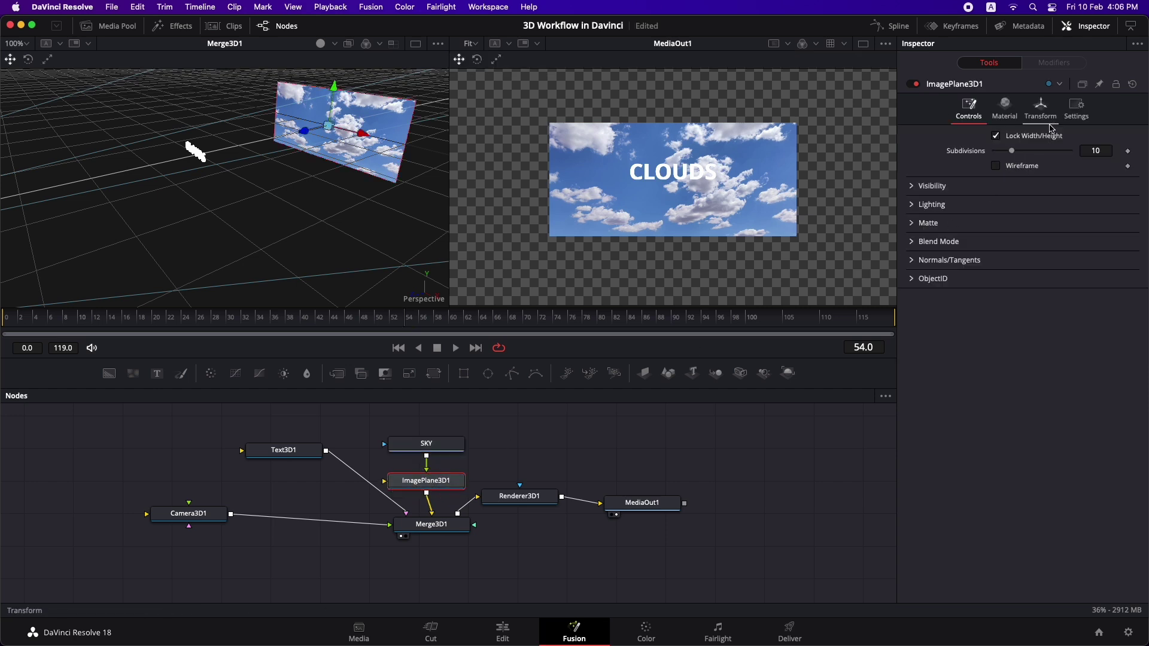
{"action": "left_click", "coordinate": [1046, 115]}
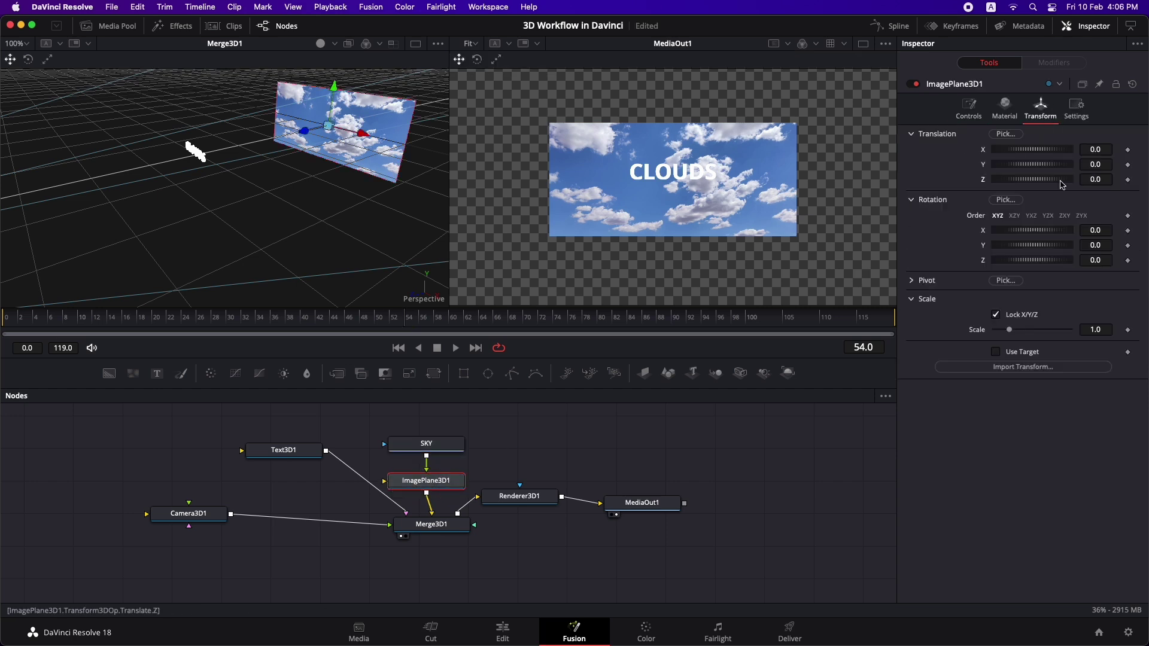
{"action": "left_click_drag", "start_coordinate": [1058, 180], "coordinate": [1054, 184]}
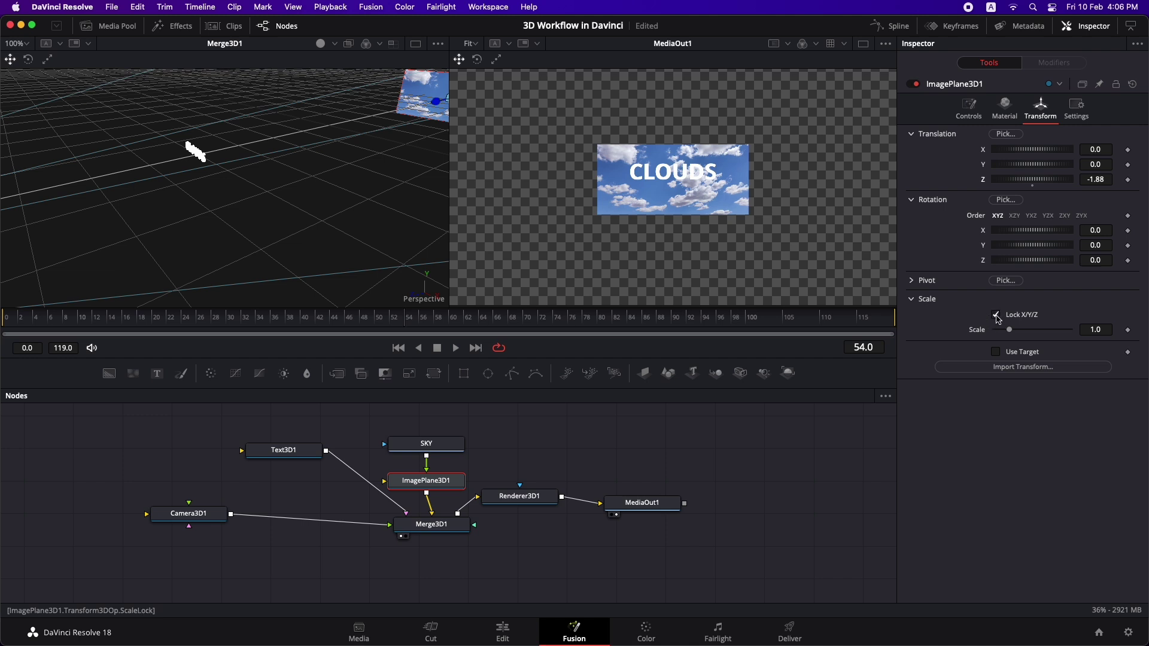
Step: Unlock the sky image plane's scale axes and enlarge it to about 2.99 on X and 3.58 on Y
{"action": "left_click", "coordinate": [997, 316]}
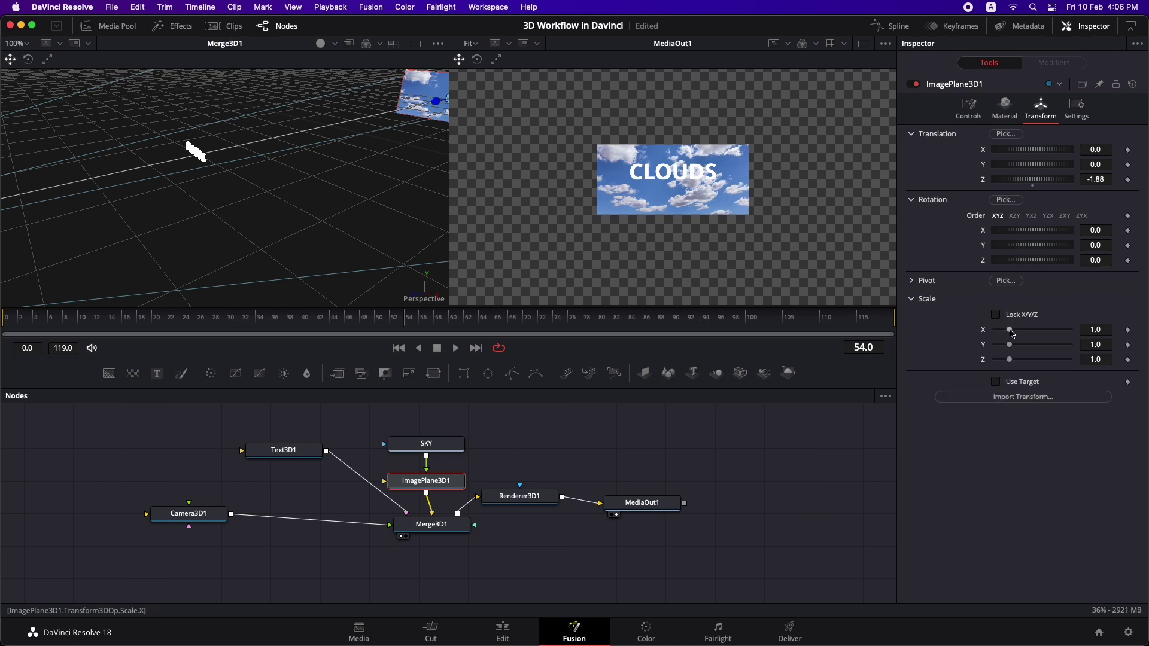
{"action": "left_click_drag", "start_coordinate": [1010, 333], "coordinate": [1041, 345]}
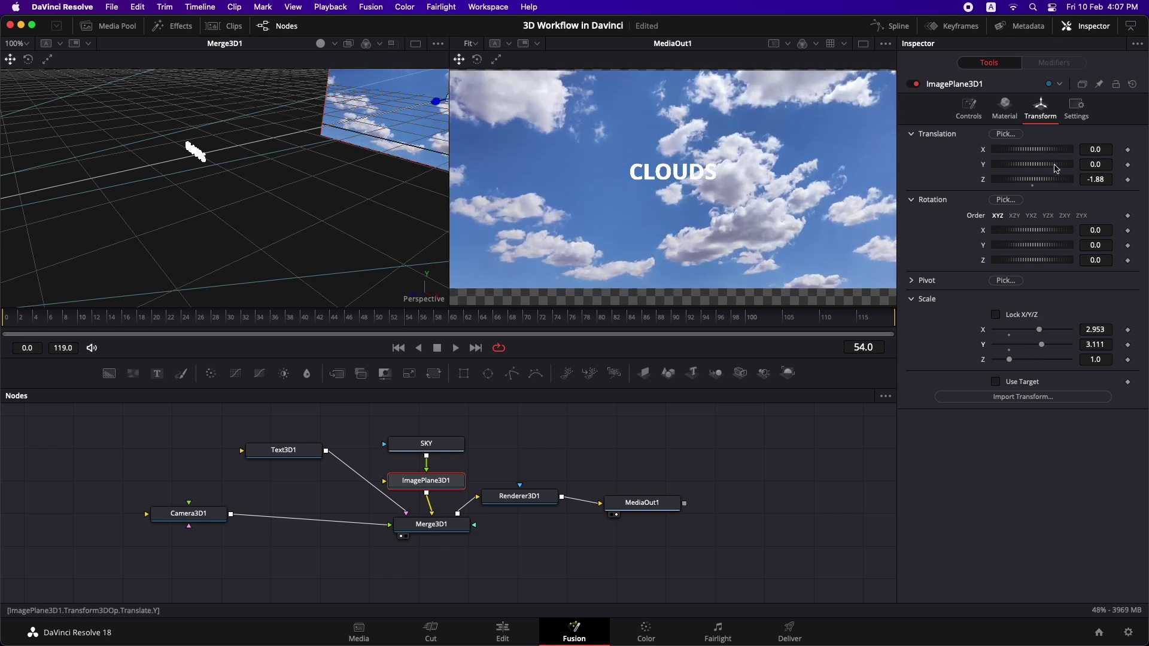
{"action": "left_click_drag", "start_coordinate": [1055, 168], "coordinate": [1044, 167]}
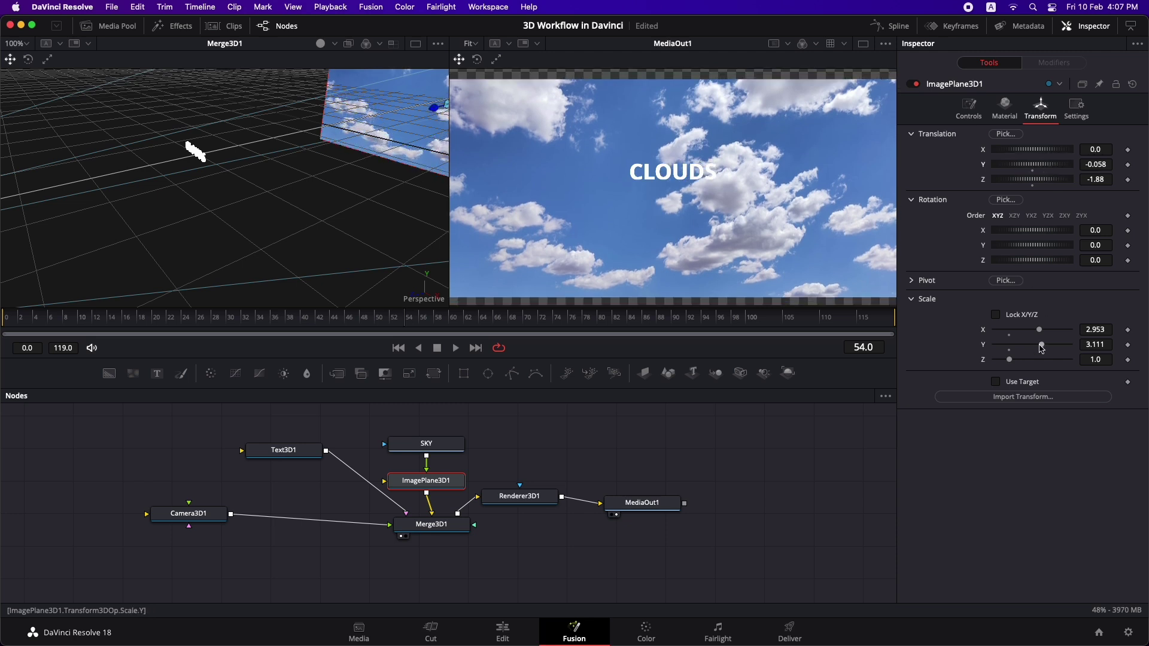
{"action": "left_click_drag", "start_coordinate": [1041, 345], "coordinate": [1040, 330]}
Step: Space the sky, merge, renderer and output nodes away from Text3D1, then duplicate Text3D1 and connect the copy to Merge3D1
{"action": "left_click_drag", "start_coordinate": [731, 430], "coordinate": [542, 529]}
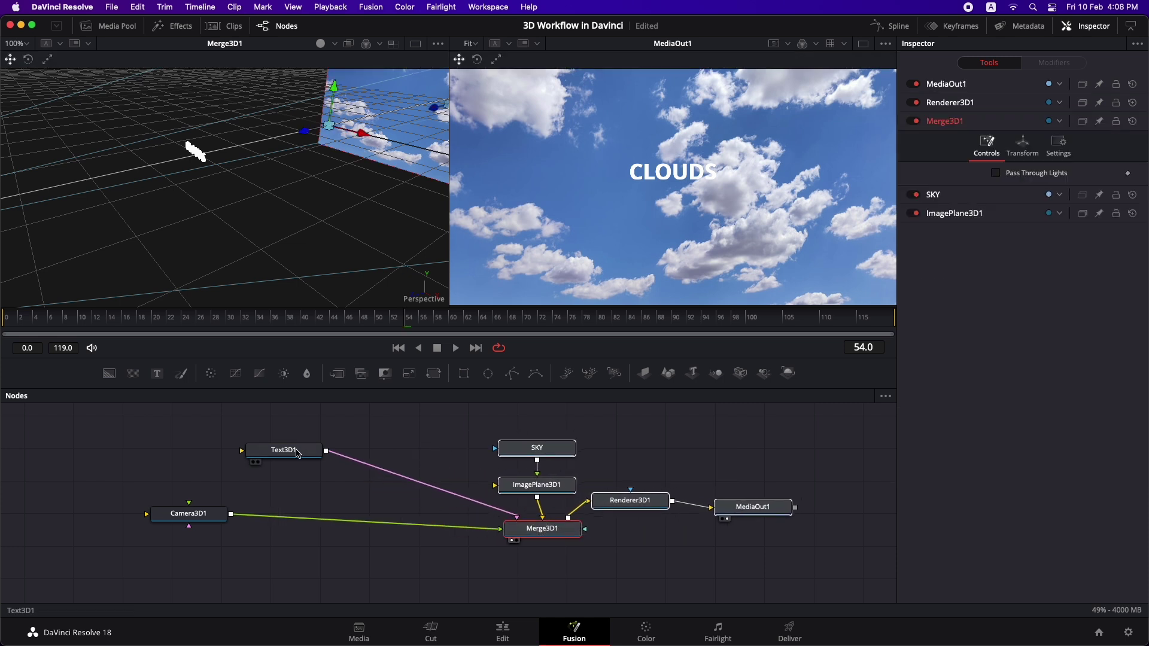
{"action": "left_click_drag", "start_coordinate": [297, 453], "coordinate": [300, 460]}
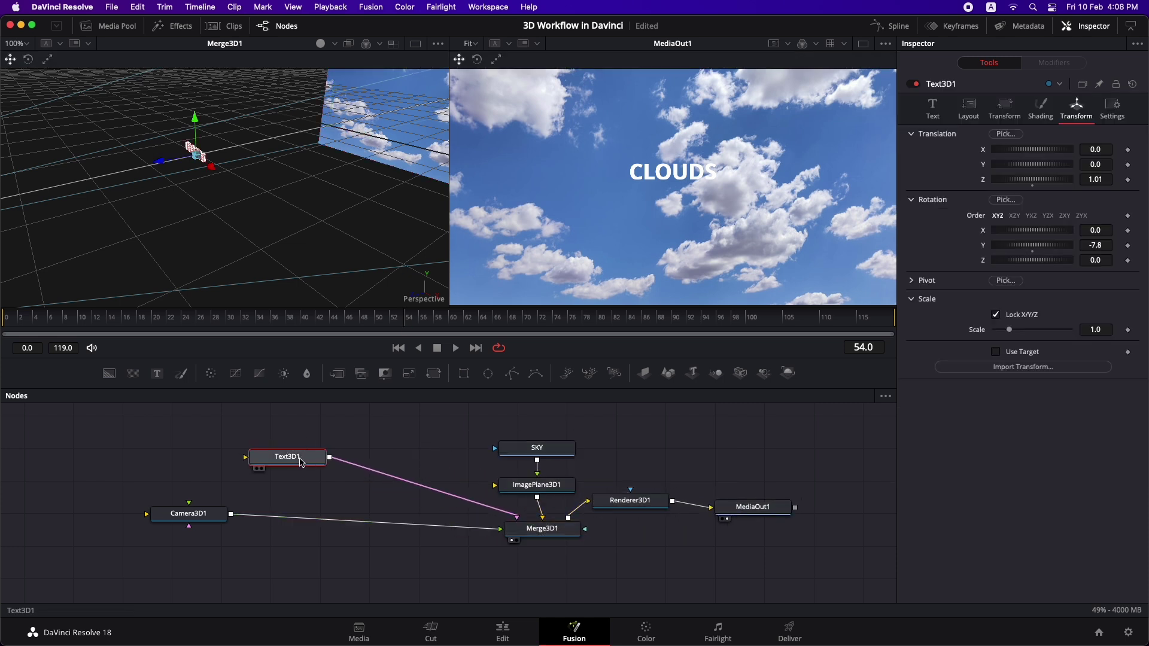
{"action": "left_click", "coordinate": [374, 444]}
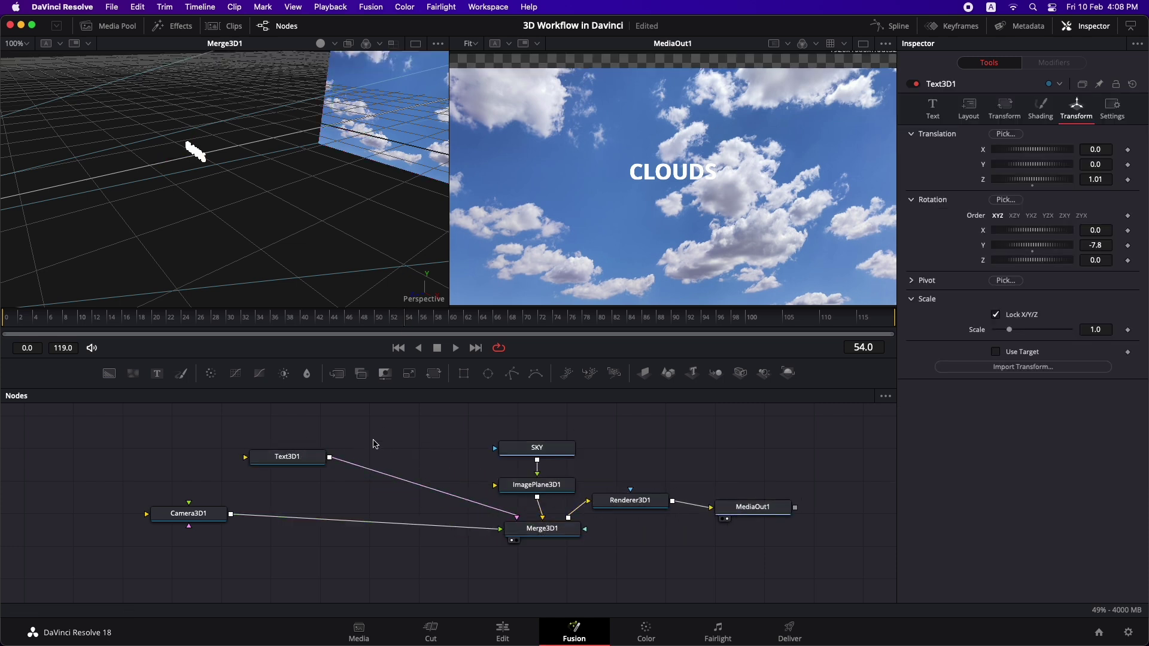
{"action": "key", "text": "super+v"}
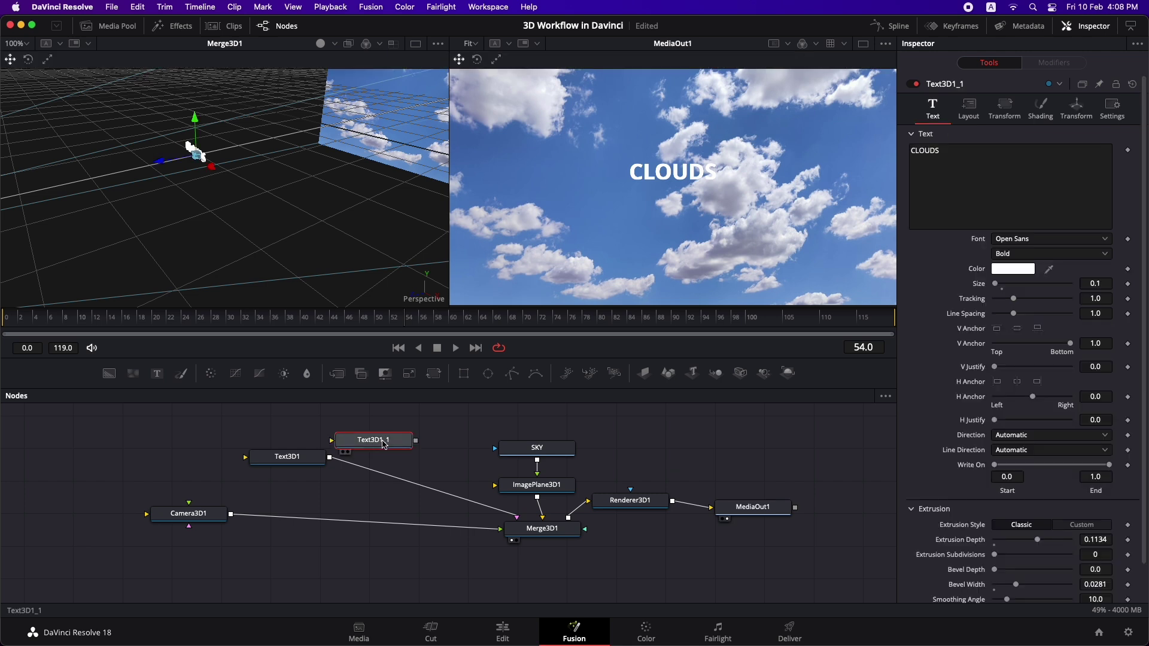
{"action": "left_click_drag", "start_coordinate": [417, 444], "coordinate": [522, 527]}
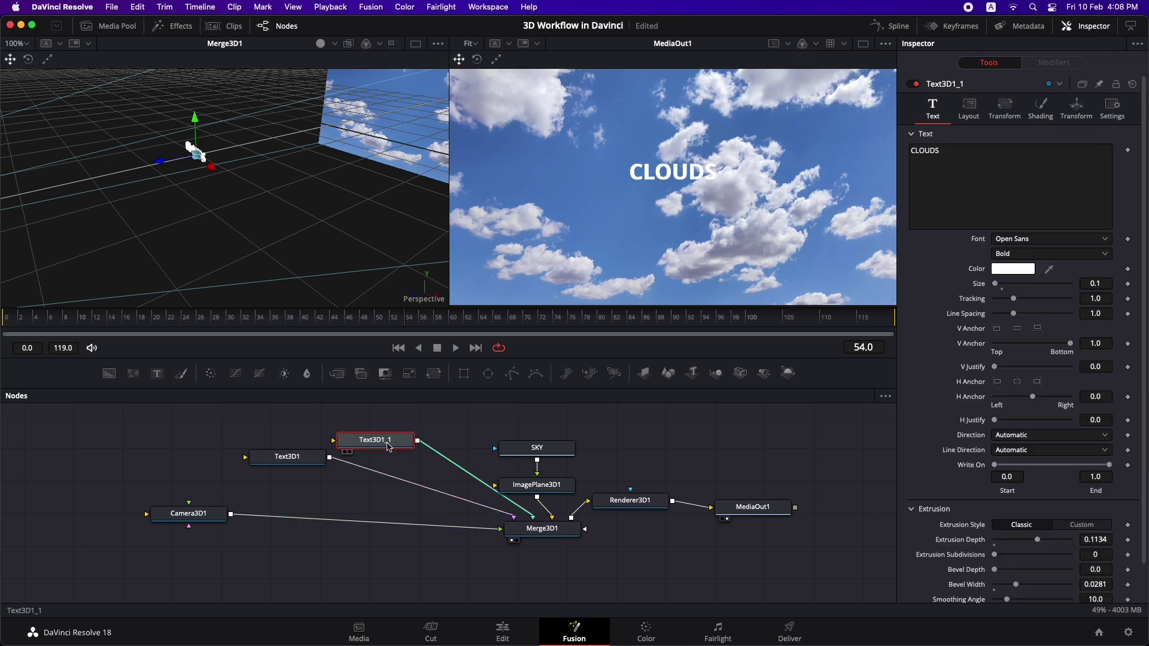
Step: Change the duplicated text to 3D and set its size to 0.32
{"action": "left_click_drag", "start_coordinate": [979, 157], "coordinate": [877, 153]}
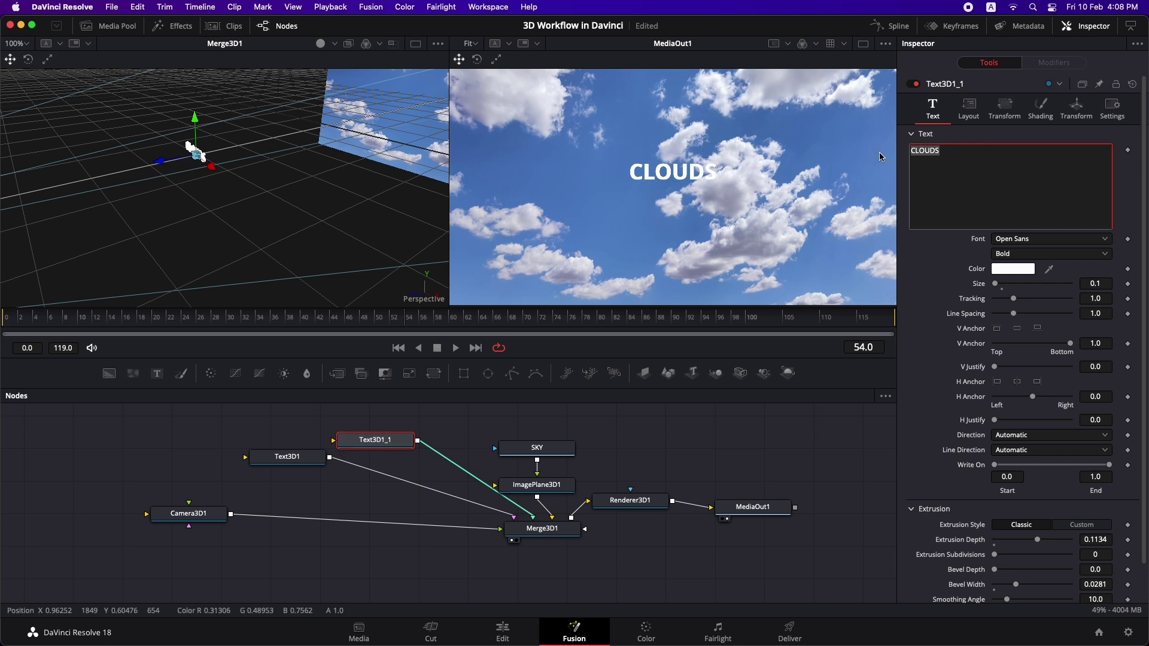
{"action": "type", "text": "3D"}
{"action": "left_click_drag", "start_coordinate": [995, 284], "coordinate": [1000, 288]}
{"action": "left_click", "coordinate": [1091, 284]}
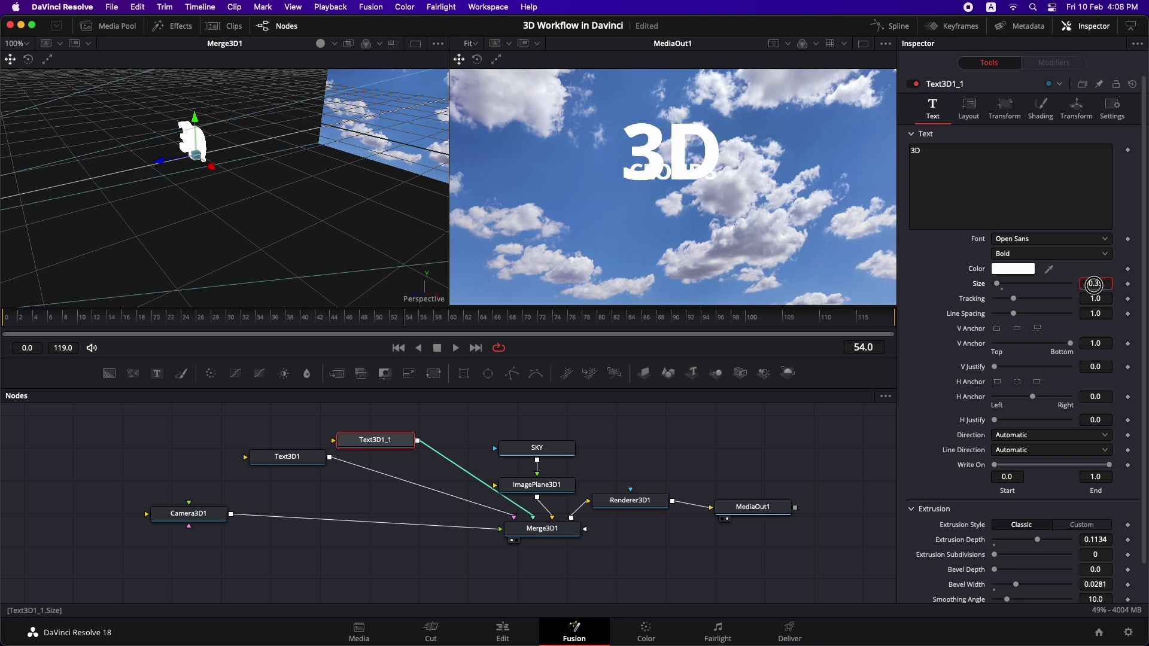
Step: Position the 3D text at X 0.008 and Y -0.058 and lower the CLOUDS text directly beneath it
{"action": "left_click", "coordinate": [1075, 108]}
{"action": "left_click_drag", "start_coordinate": [1049, 168], "coordinate": [1048, 168]}
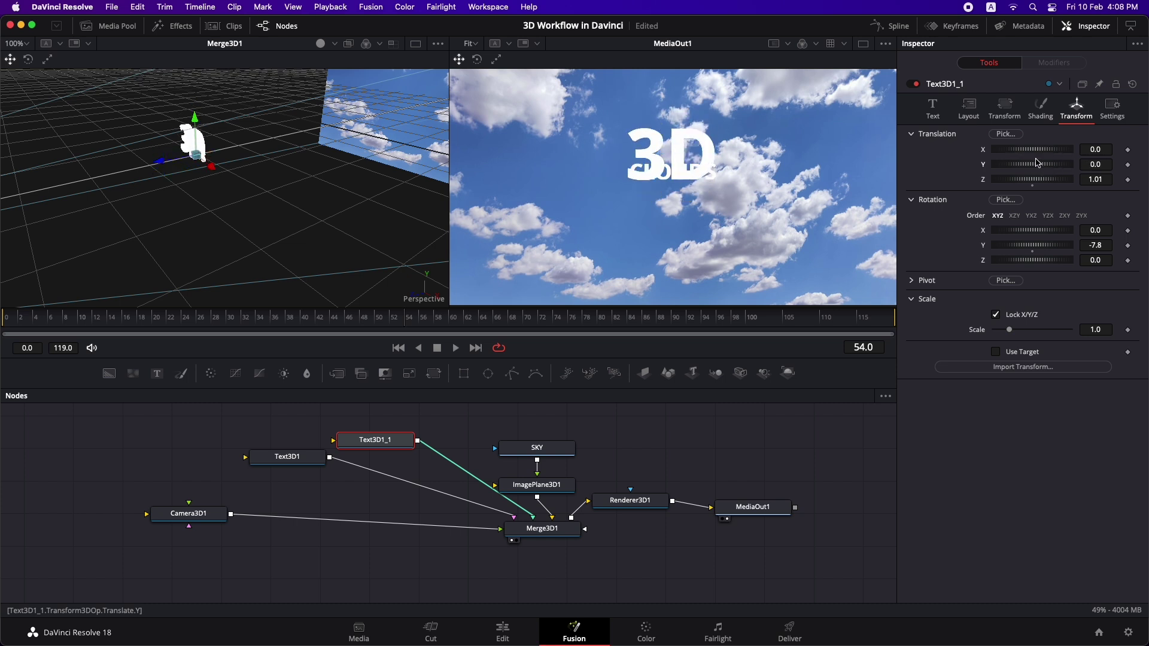
{"action": "left_click", "coordinate": [288, 457]}
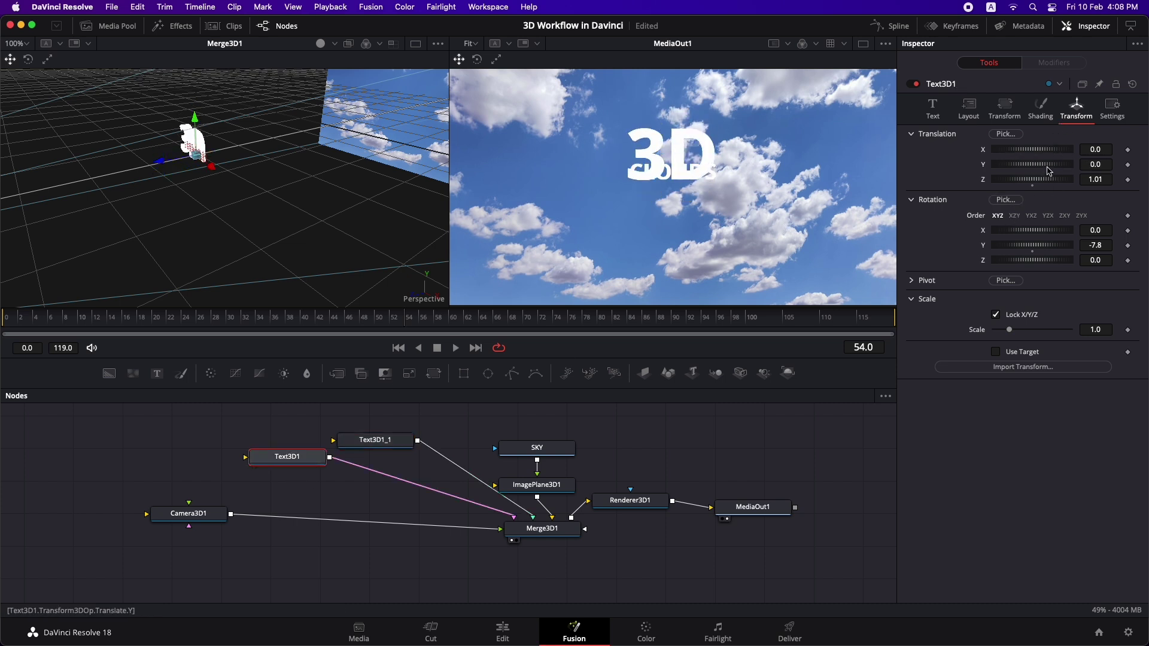
{"action": "left_click_drag", "start_coordinate": [1054, 168], "coordinate": [1089, 151]}
Step: Change the colour of the 3D text to a light grey
{"action": "left_click", "coordinate": [375, 439]}
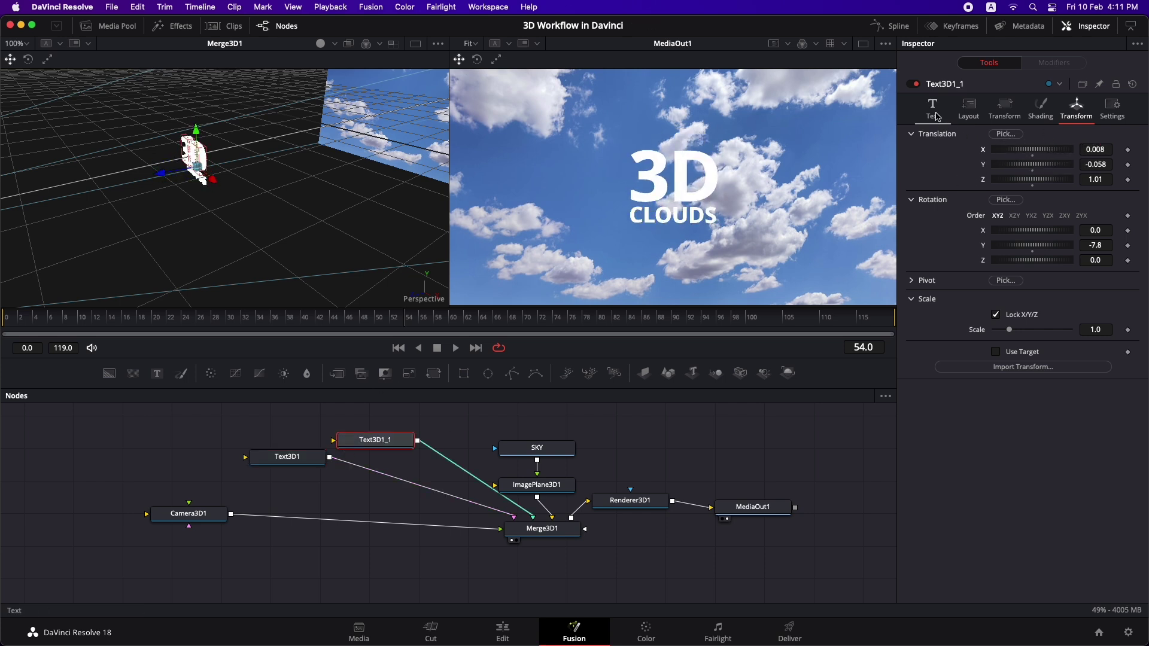
{"action": "left_click", "coordinate": [937, 118]}
{"action": "left_click", "coordinate": [1010, 270]}
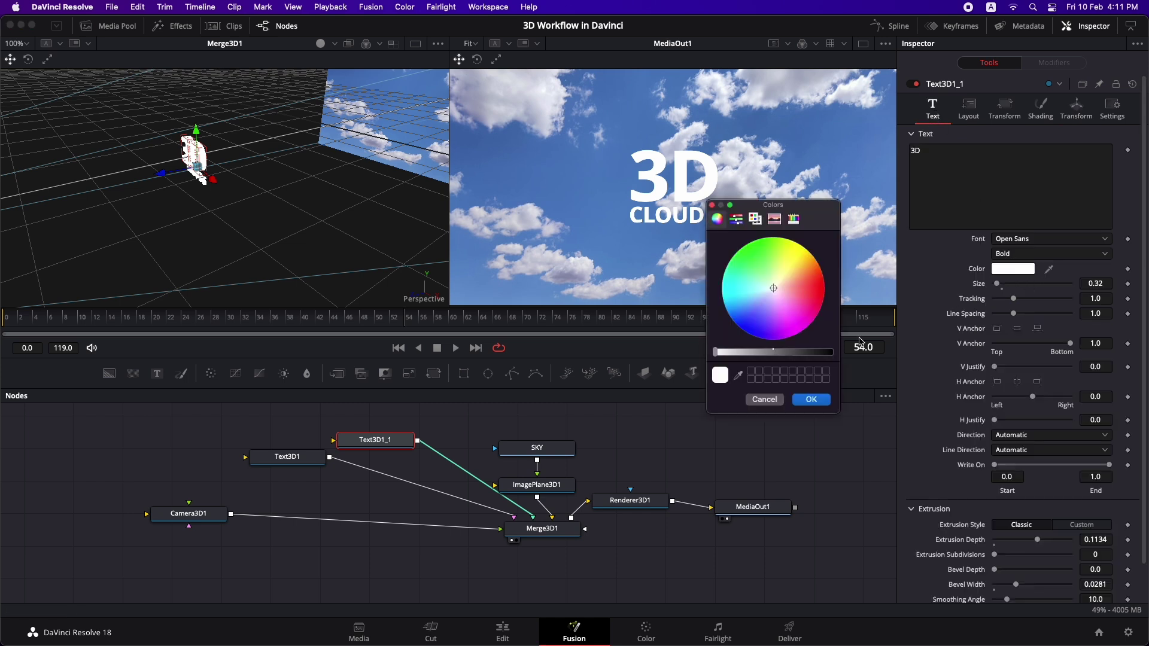
{"action": "left_click_drag", "start_coordinate": [729, 355], "coordinate": [729, 355]}
{"action": "left_click", "coordinate": [811, 400]}
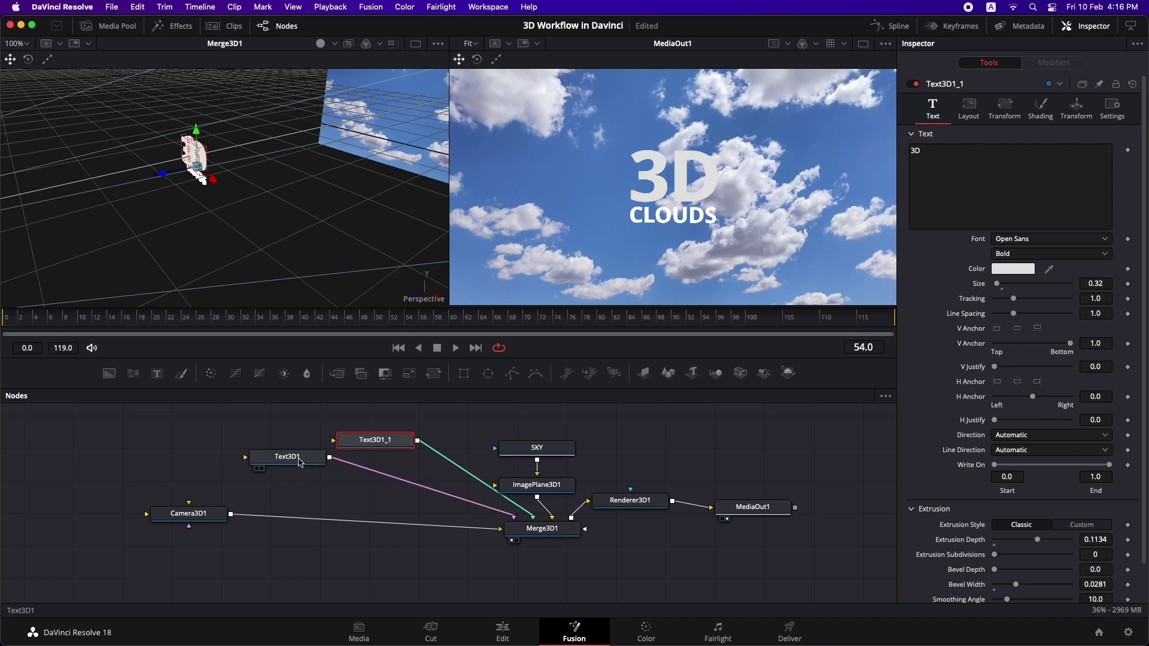
Step: Change the colour of the CLOUDS text to a dark blue
{"action": "left_click", "coordinate": [288, 458]}
{"action": "left_click", "coordinate": [1012, 269]}
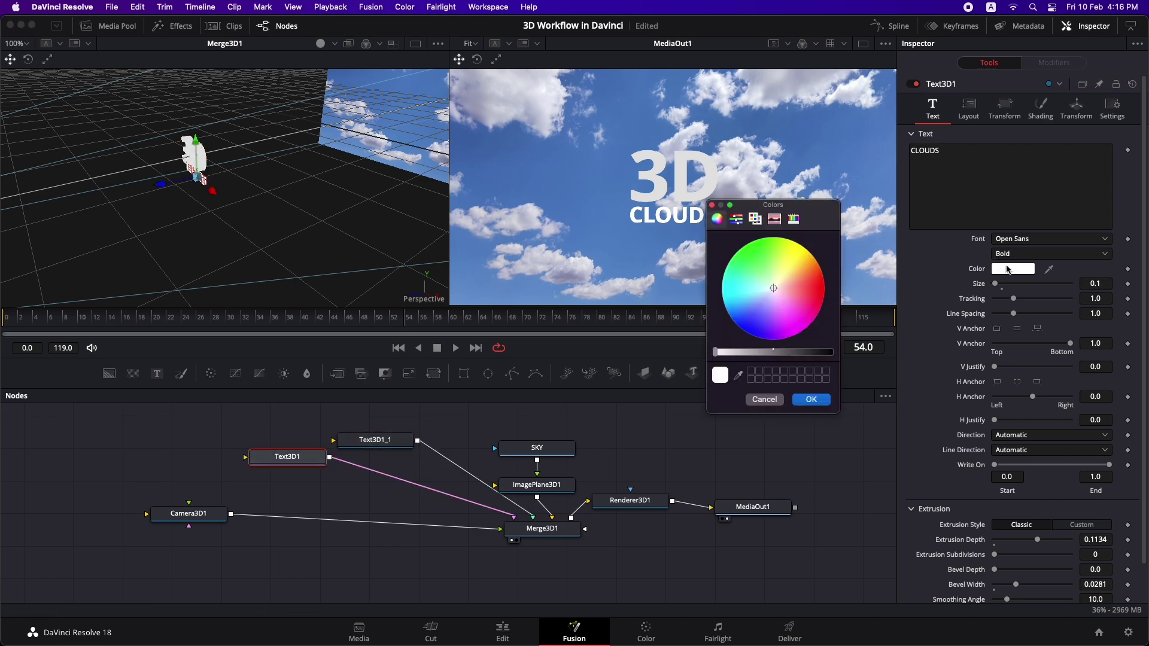
{"action": "left_click", "coordinate": [747, 312]}
{"action": "left_click_drag", "start_coordinate": [584, 390], "coordinate": [633, 390]}
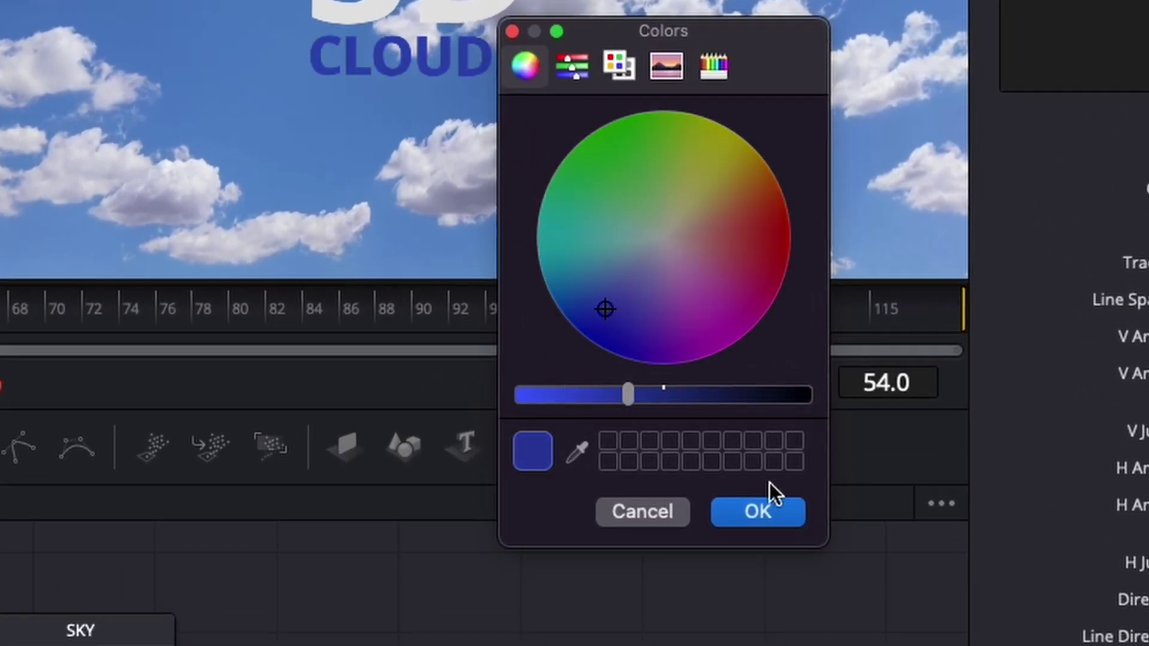
{"action": "left_click", "coordinate": [759, 512]}
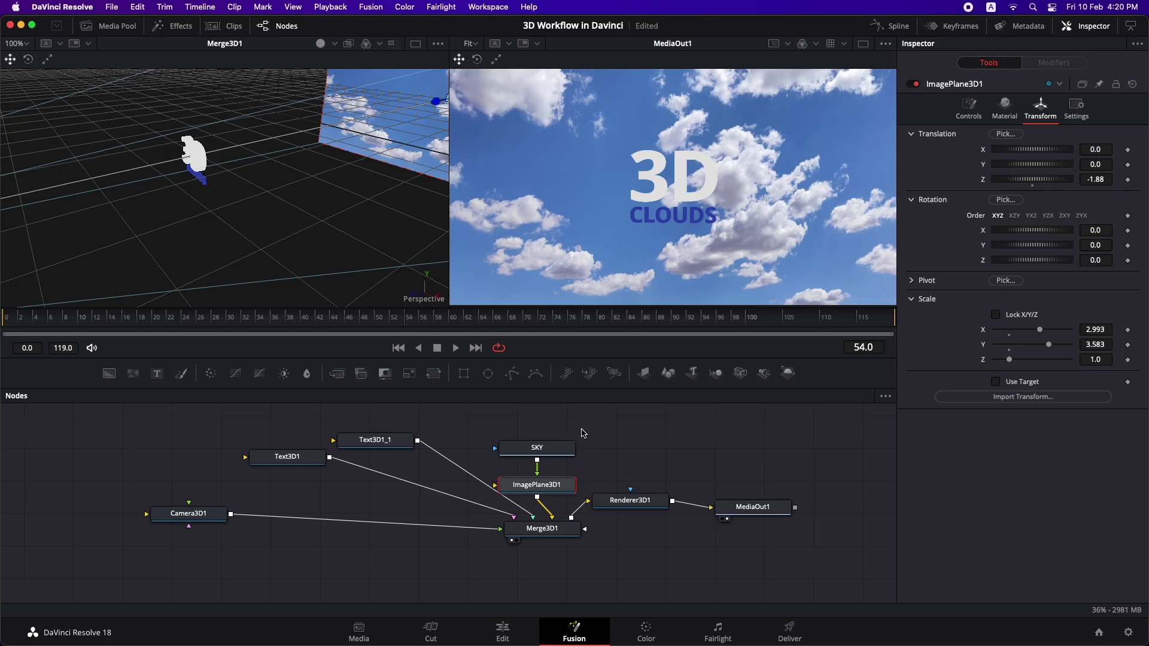
Step: Tidy the node graph by moving the sky nodes above Merge3D1, both text nodes closer to it and Camera3D1 lower
{"action": "left_click_drag", "start_coordinate": [583, 432], "coordinate": [556, 467]}
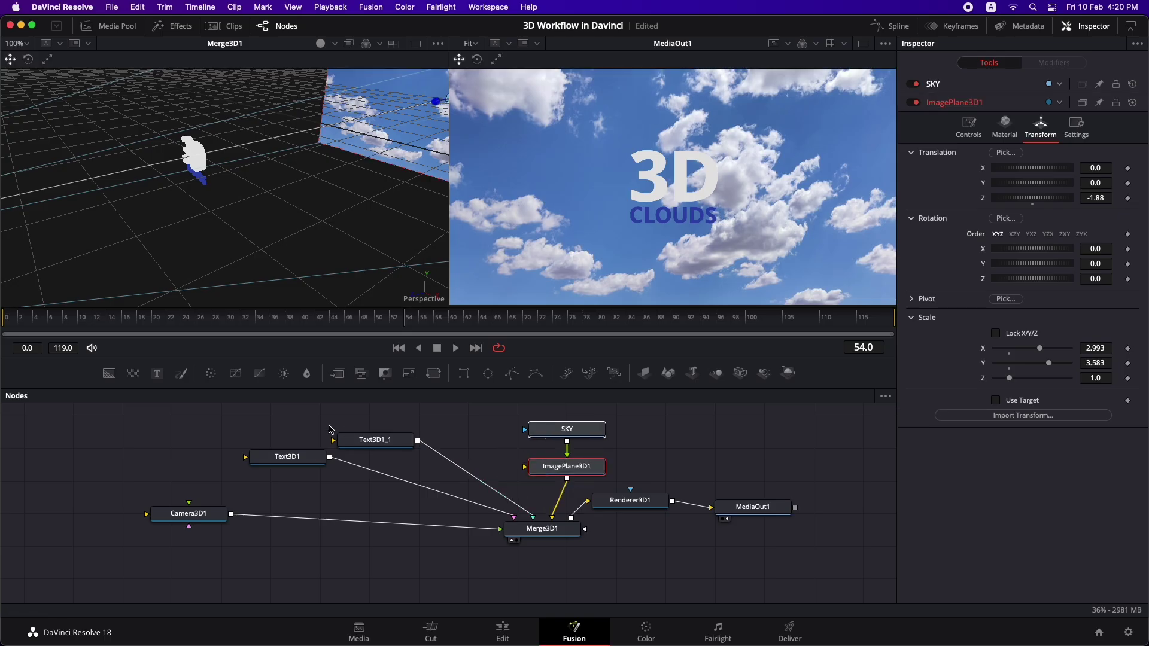
{"action": "left_click_drag", "start_coordinate": [266, 417], "coordinate": [410, 477]}
{"action": "left_click_drag", "start_coordinate": [351, 446], "coordinate": [448, 480]}
{"action": "left_click", "coordinate": [460, 455]}
{"action": "left_click", "coordinate": [398, 470]}
{"action": "left_click_drag", "start_coordinate": [194, 520], "coordinate": [190, 555]}
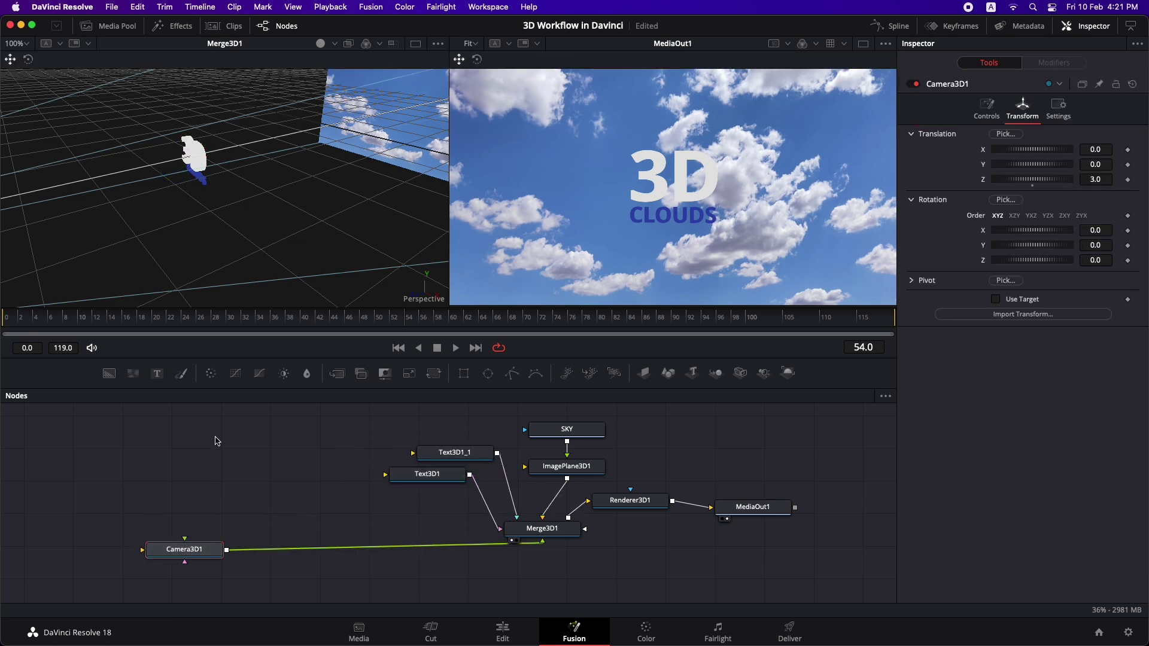
Step: Add Cloud 1.png through a new image plane connected to Merge3D1 and move the cloud forward between the text and the camera
{"action": "left_click", "coordinate": [108, 26]}
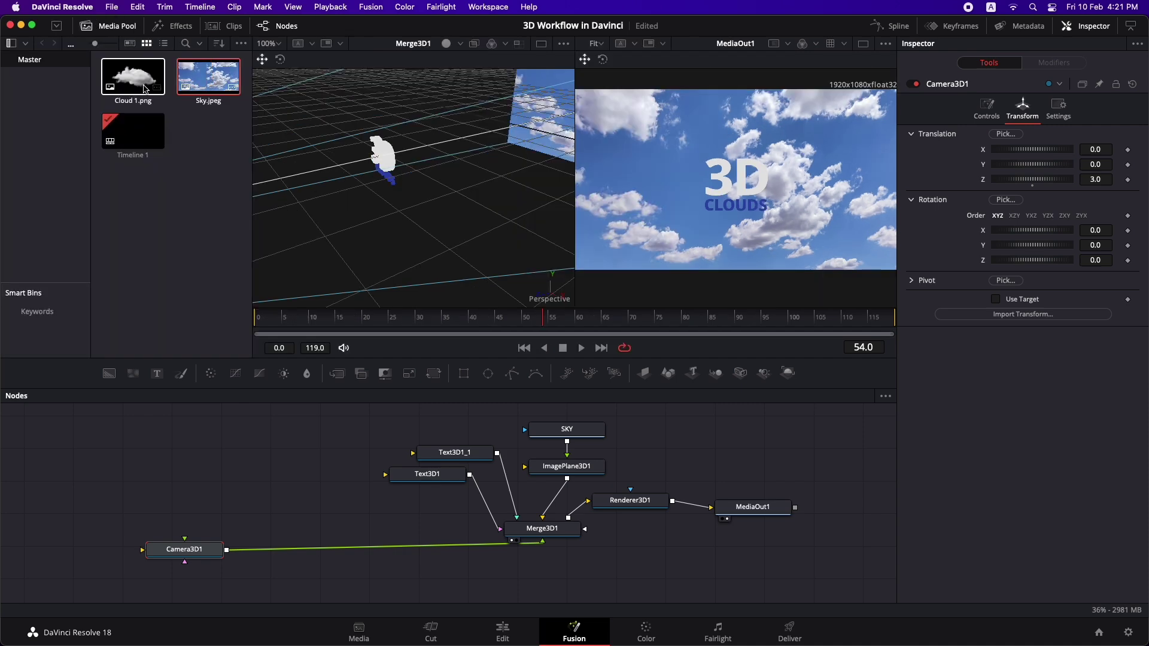
{"action": "left_click_drag", "start_coordinate": [133, 83], "coordinate": [271, 476]}
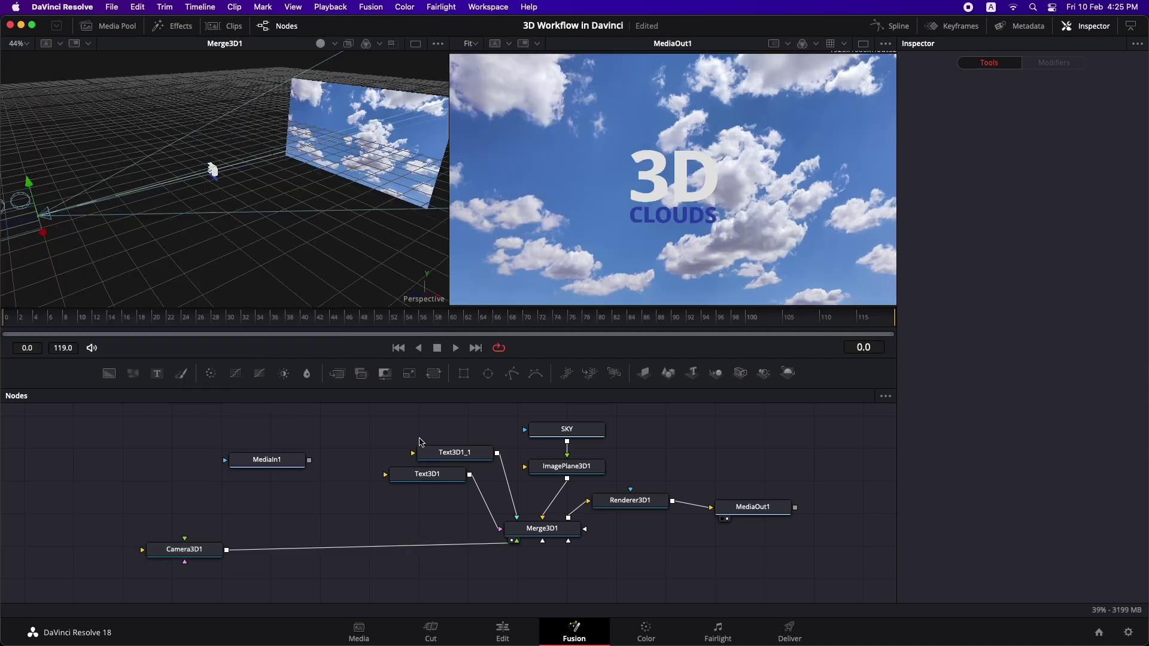
{"action": "left_click_drag", "start_coordinate": [640, 376], "coordinate": [569, 526]}
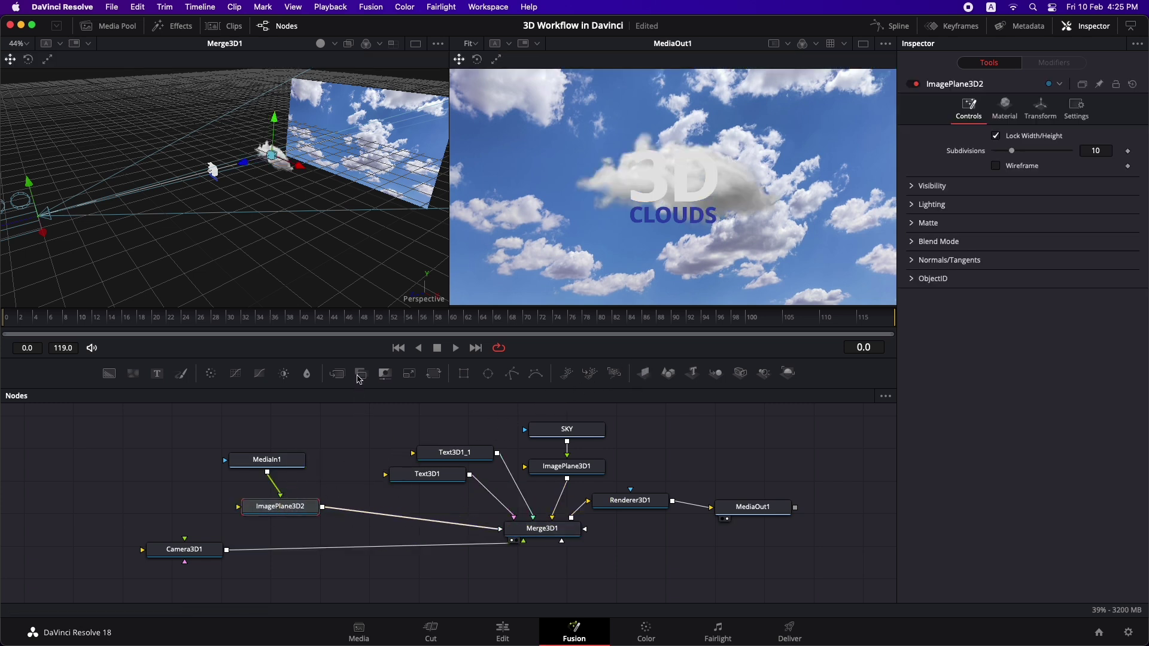
{"action": "left_click_drag", "start_coordinate": [247, 167], "coordinate": [116, 210]}
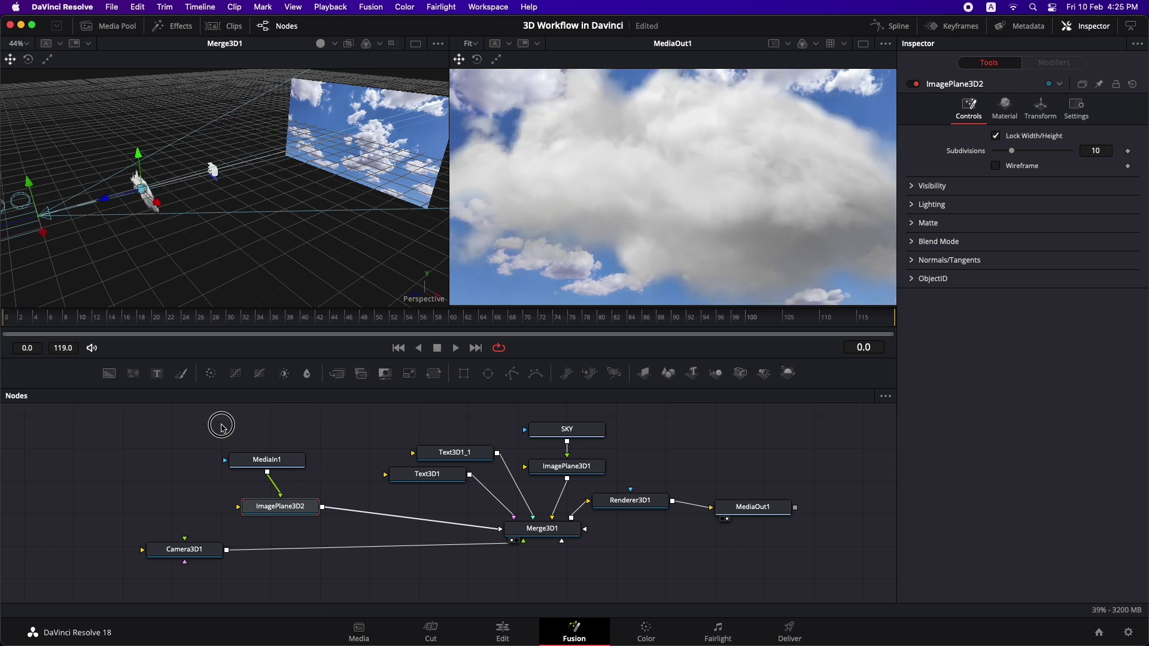
Step: Duplicate the cloud's media and image plane nodes and connect the copied plane to Merge3D1
{"action": "left_click_drag", "start_coordinate": [221, 427], "coordinate": [324, 541]}
{"action": "key", "text": "ctrl+c"}
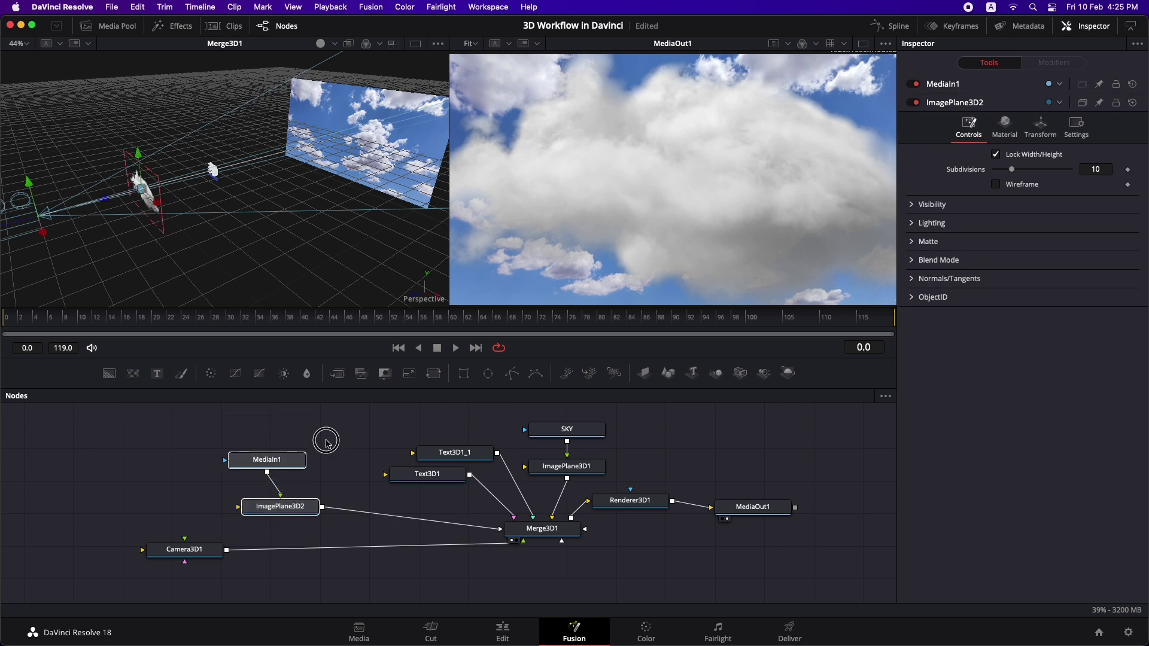
{"action": "key", "text": "ctrl+v"}
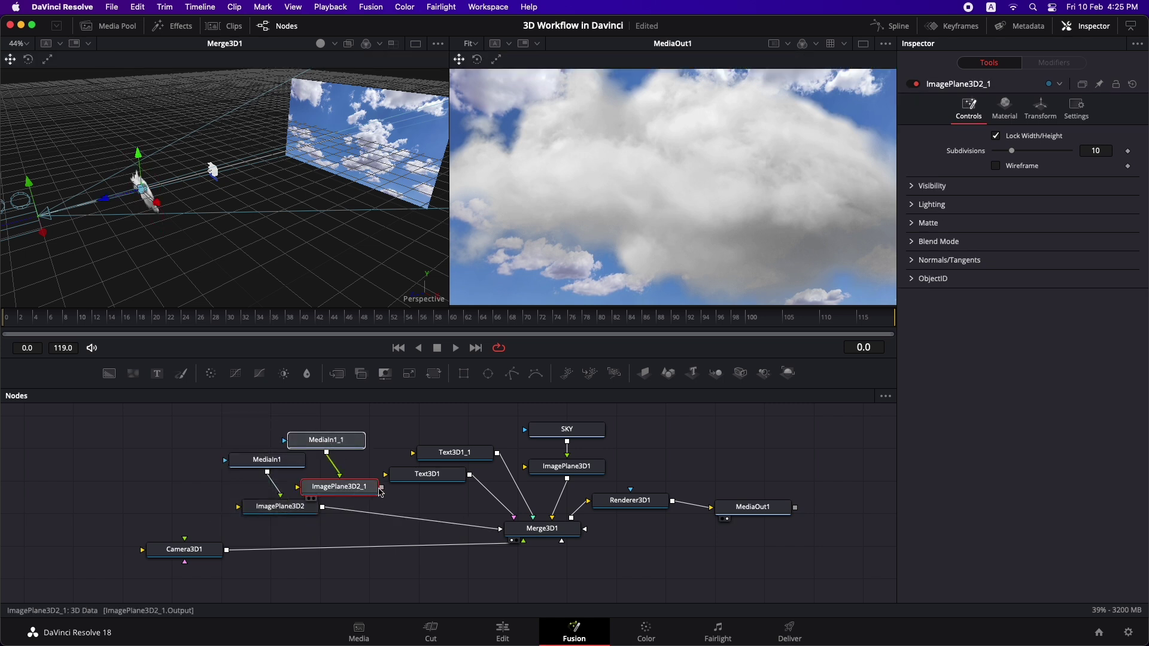
{"action": "left_click_drag", "start_coordinate": [382, 488], "coordinate": [538, 537]}
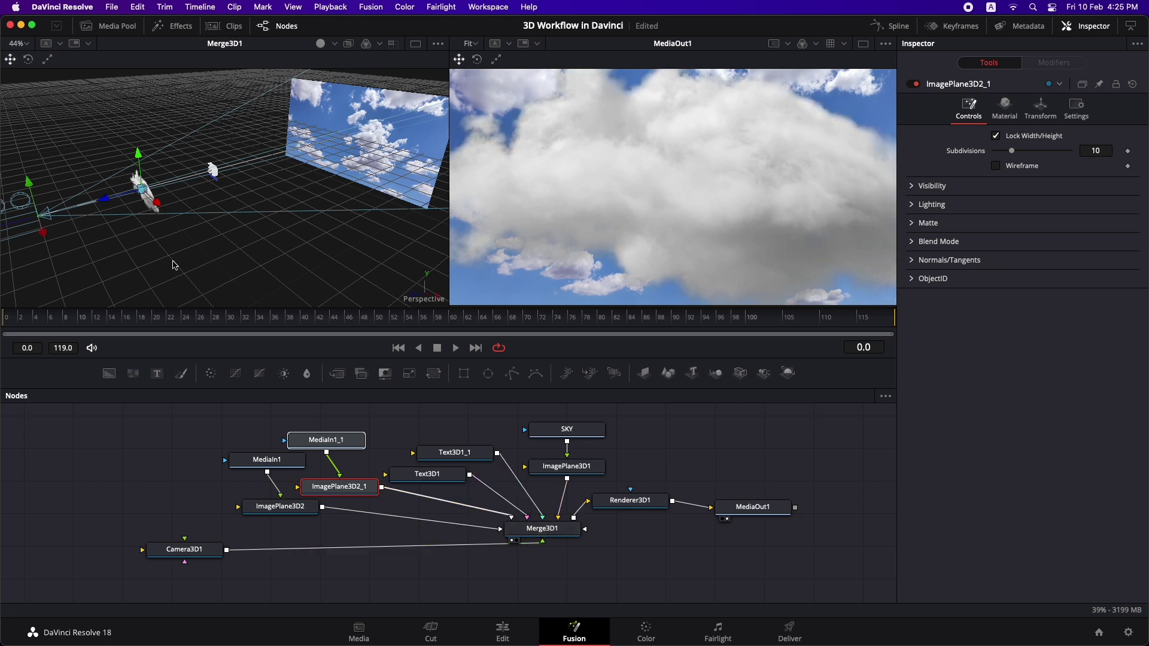
Step: Move the copied cloud to about Y 0.053, Z 1.753 and the first cloud down to about Y -0.044
{"action": "left_click", "coordinate": [349, 492]}
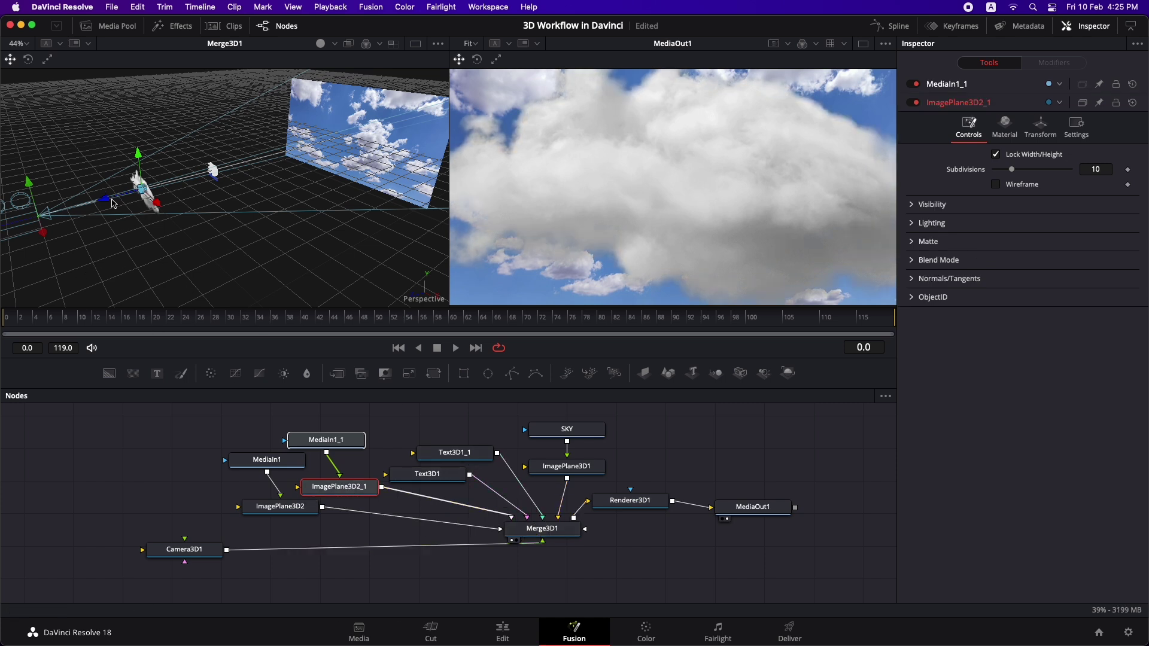
{"action": "left_click_drag", "start_coordinate": [105, 201], "coordinate": [125, 198]}
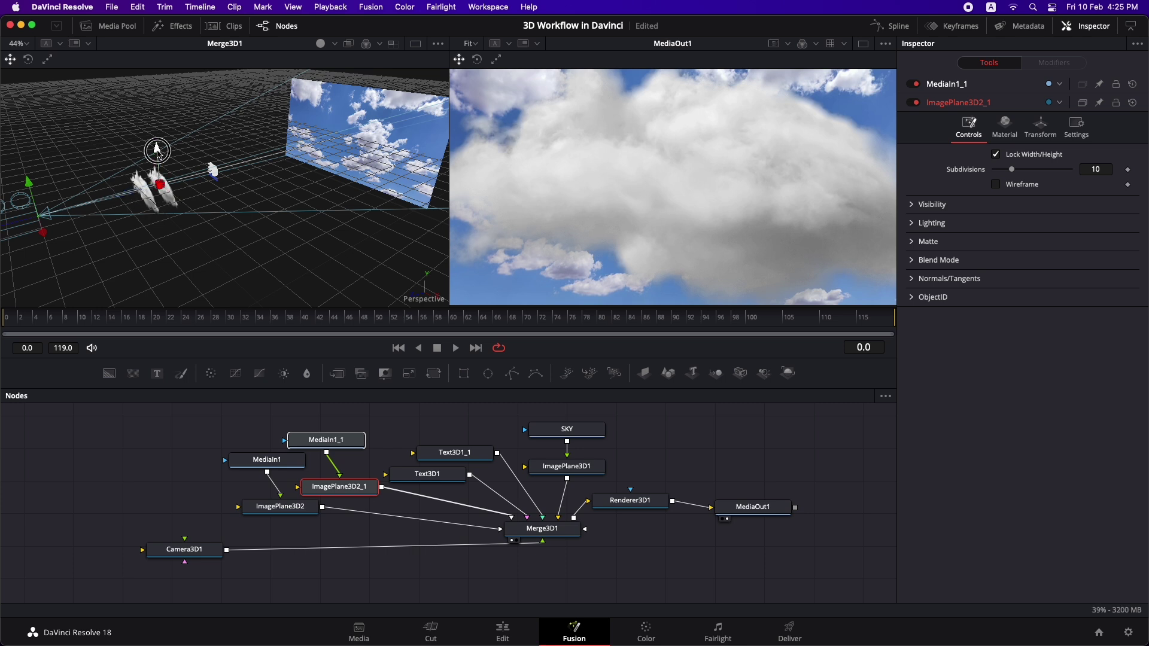
{"action": "left_click_drag", "start_coordinate": [156, 151], "coordinate": [156, 146]}
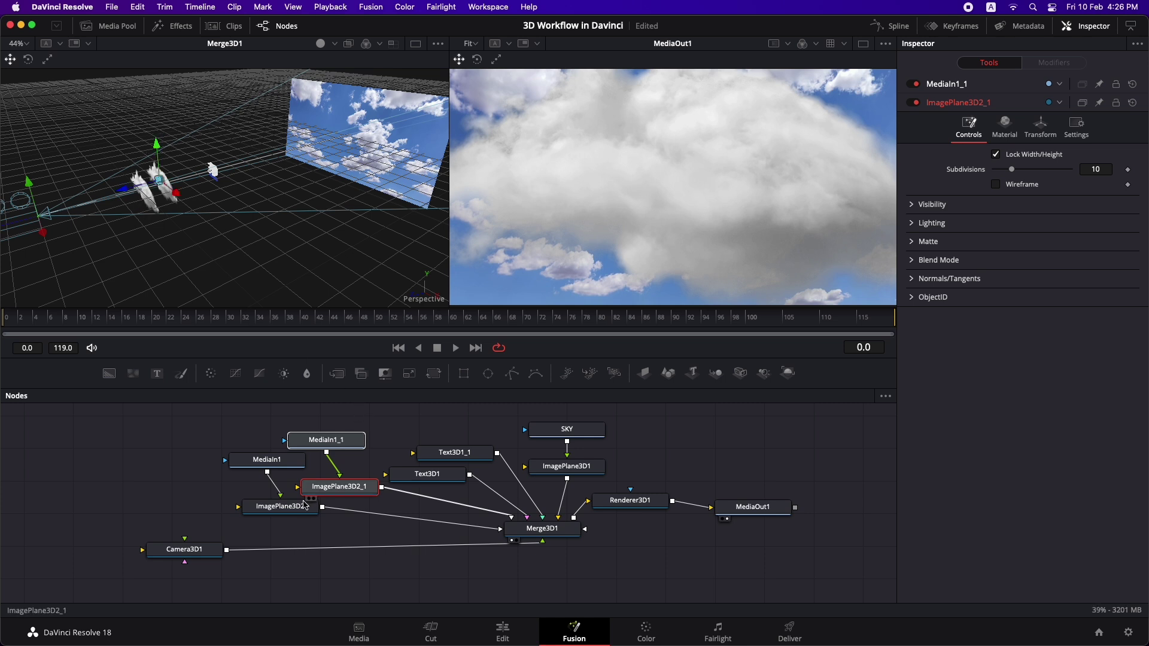
{"action": "left_click", "coordinate": [280, 506]}
{"action": "left_click_drag", "start_coordinate": [139, 159], "coordinate": [139, 159]}
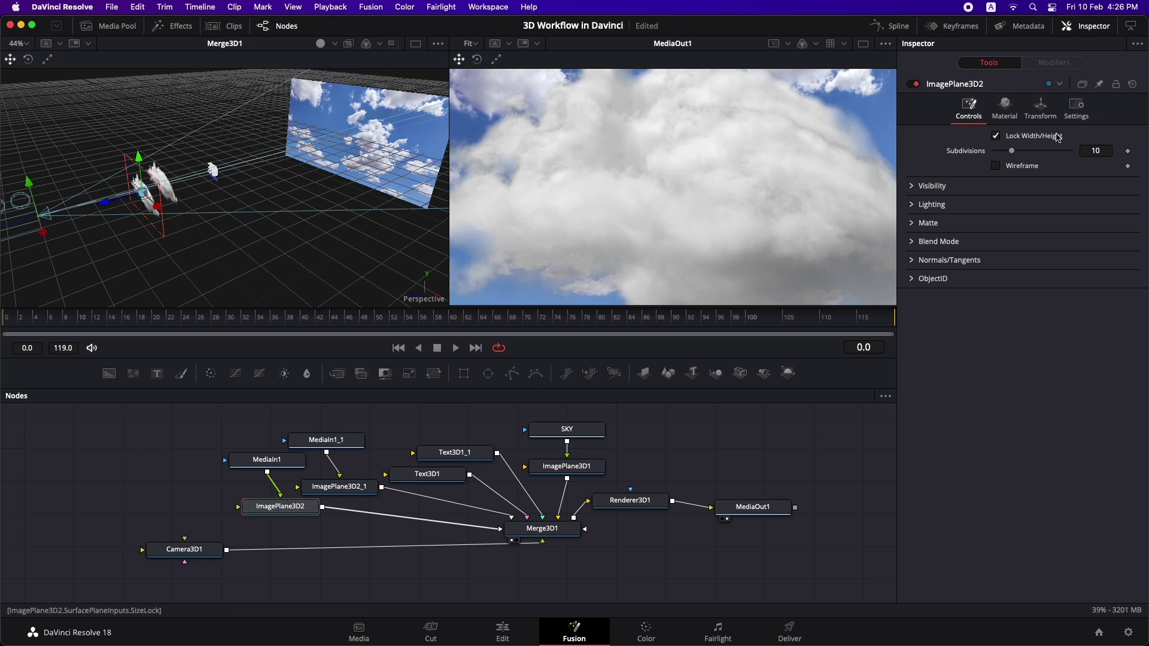
Step: Set keyframes at frame 0 on the X translation of ImagePlane3D2 and ImagePlane3D2_1
{"action": "left_click", "coordinate": [1040, 107]}
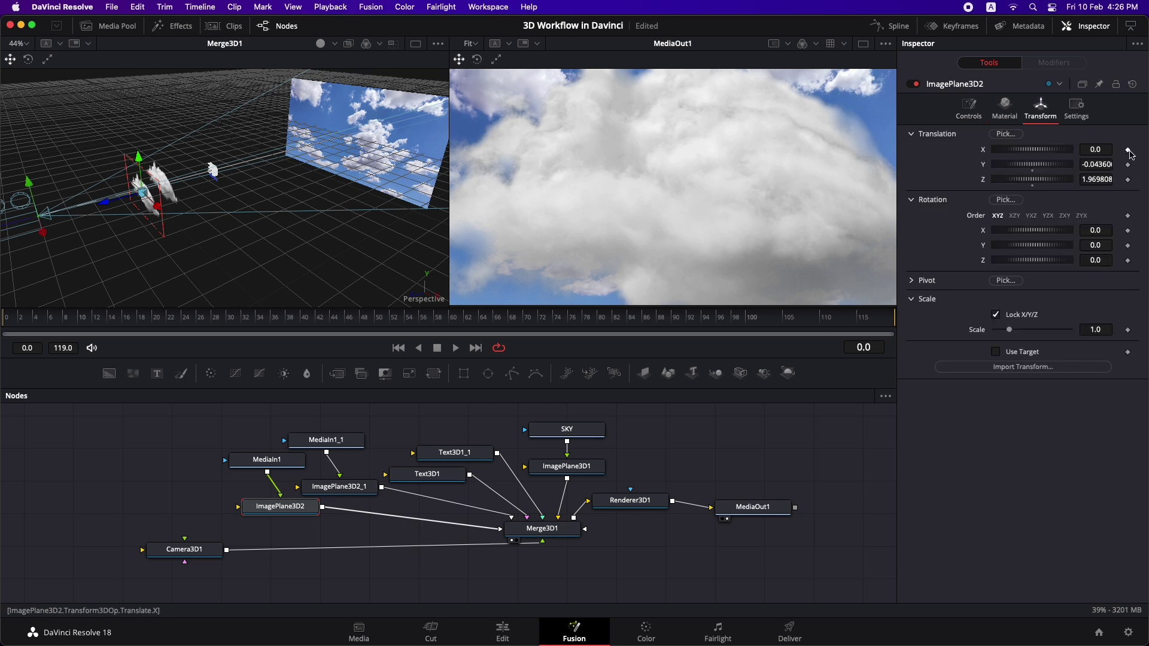
{"action": "left_click", "coordinate": [1128, 150]}
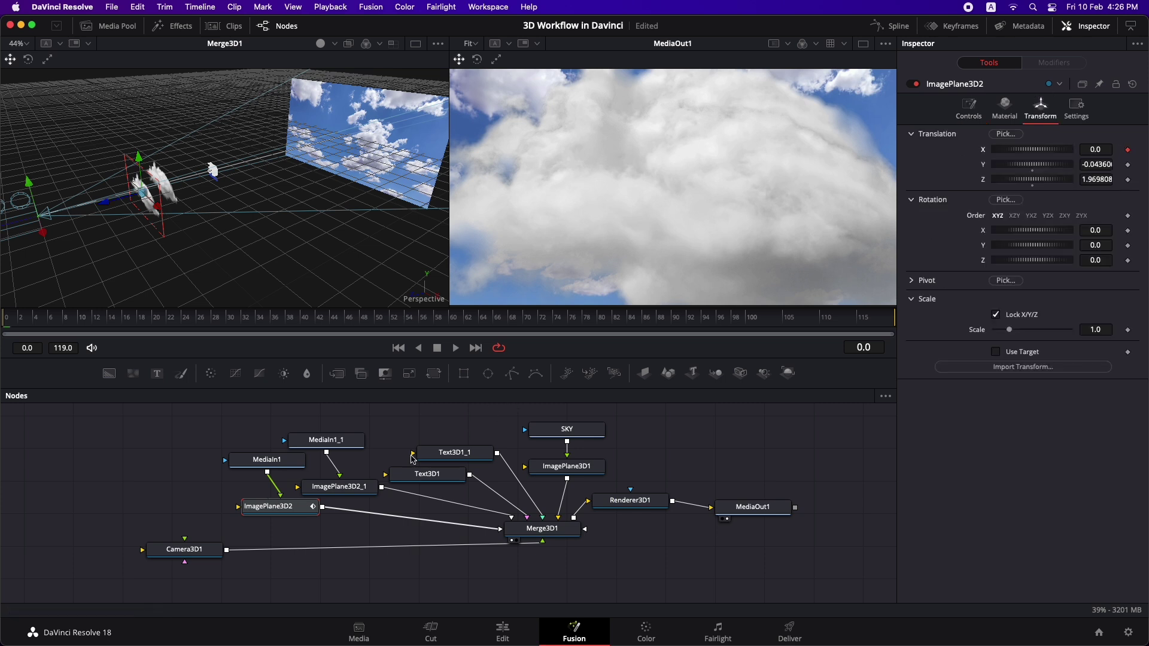
{"action": "left_click", "coordinate": [339, 489]}
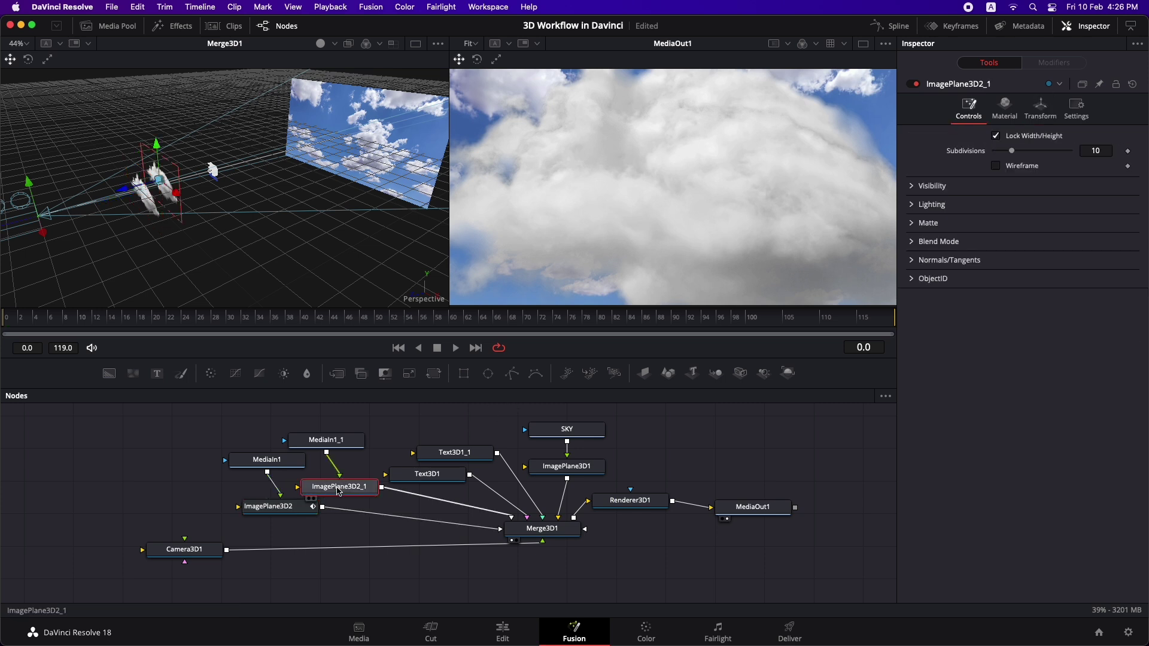
{"action": "left_click", "coordinate": [1040, 108]}
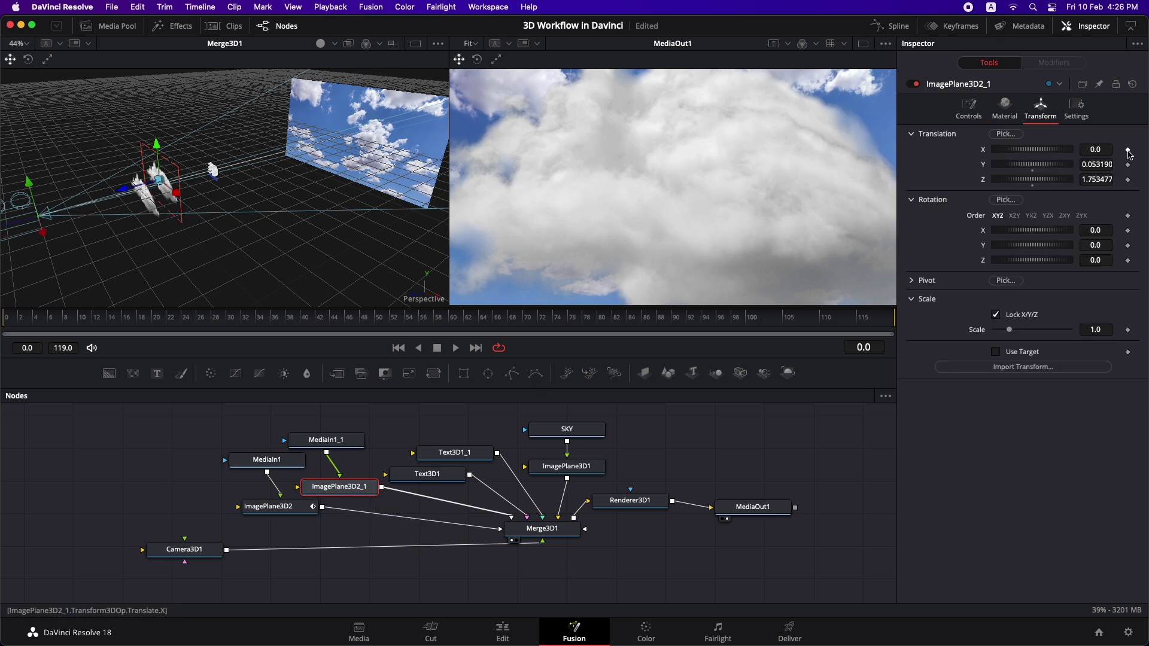
{"action": "left_click", "coordinate": [1128, 150]}
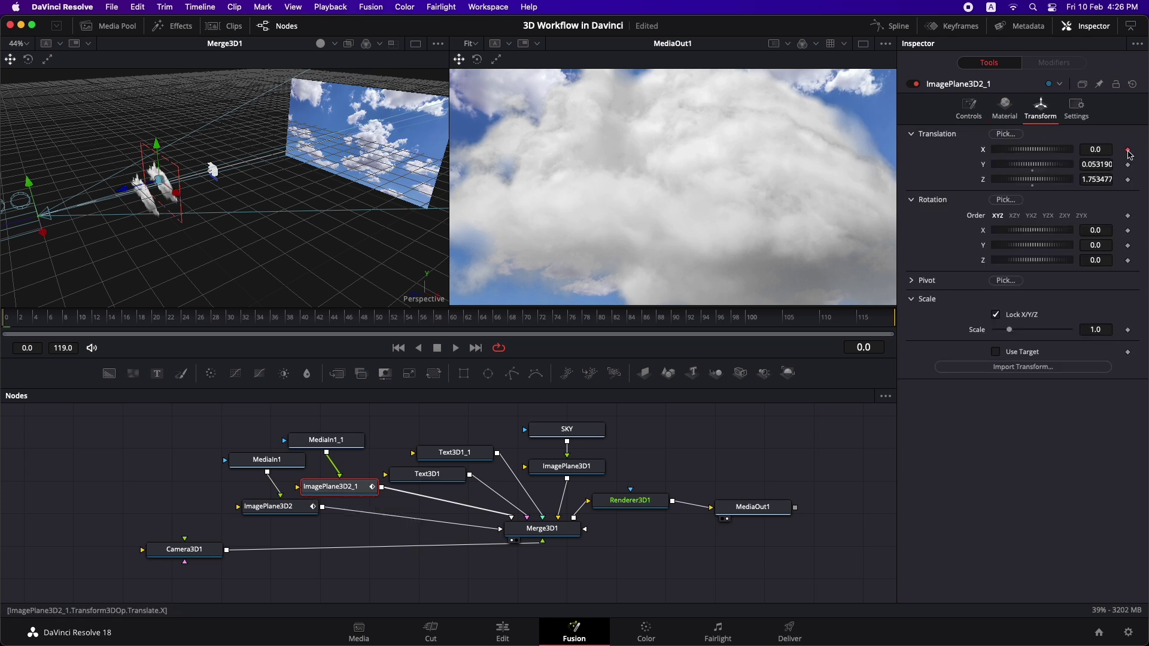
Step: At frame 119, move ImagePlane3D2_1 to X -0.783 and ImagePlane3D2 the opposite way along positive X, and play the animation
{"action": "left_click", "coordinate": [888, 322]}
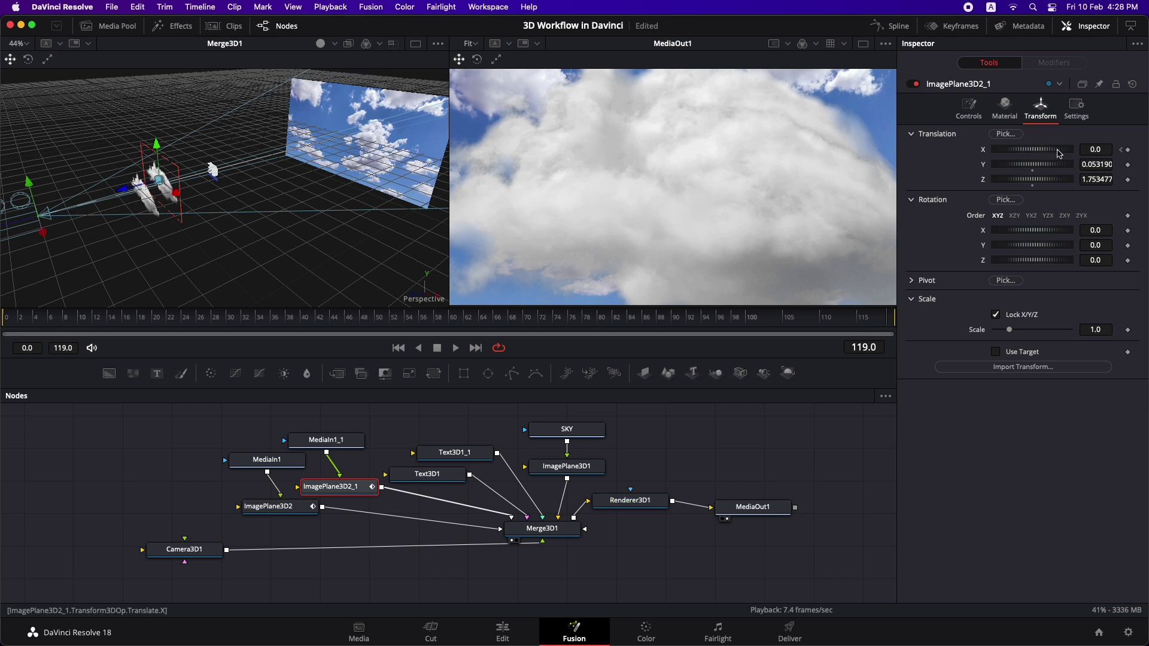
{"action": "left_click_drag", "start_coordinate": [1060, 154], "coordinate": [1042, 154]}
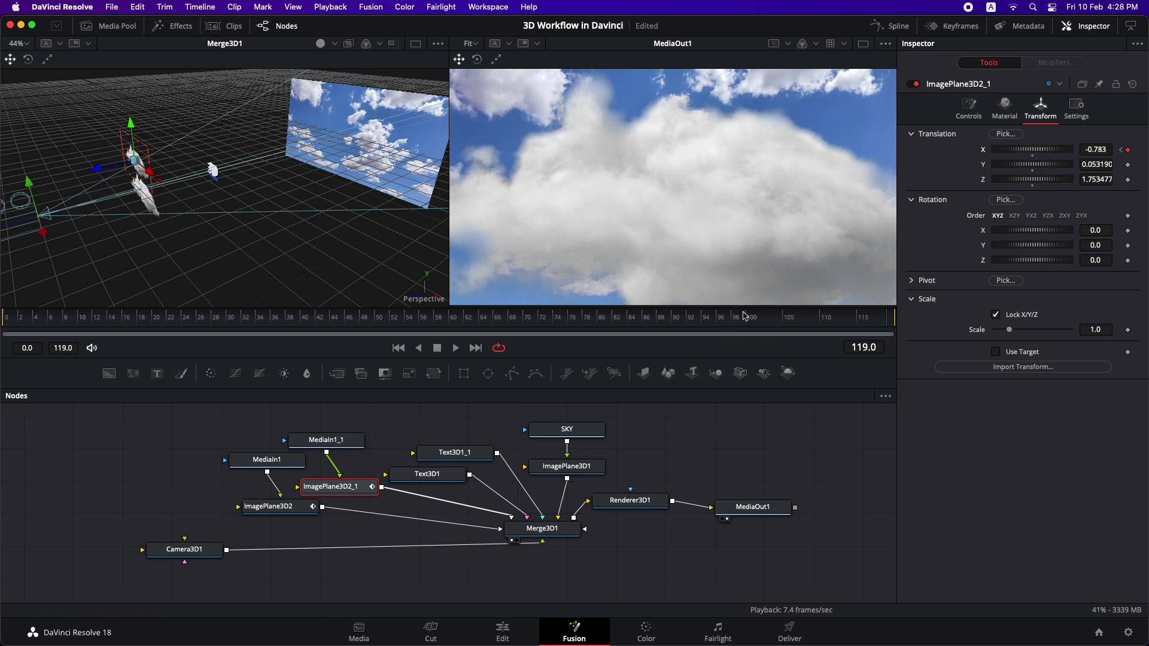
{"action": "left_click", "coordinate": [294, 516]}
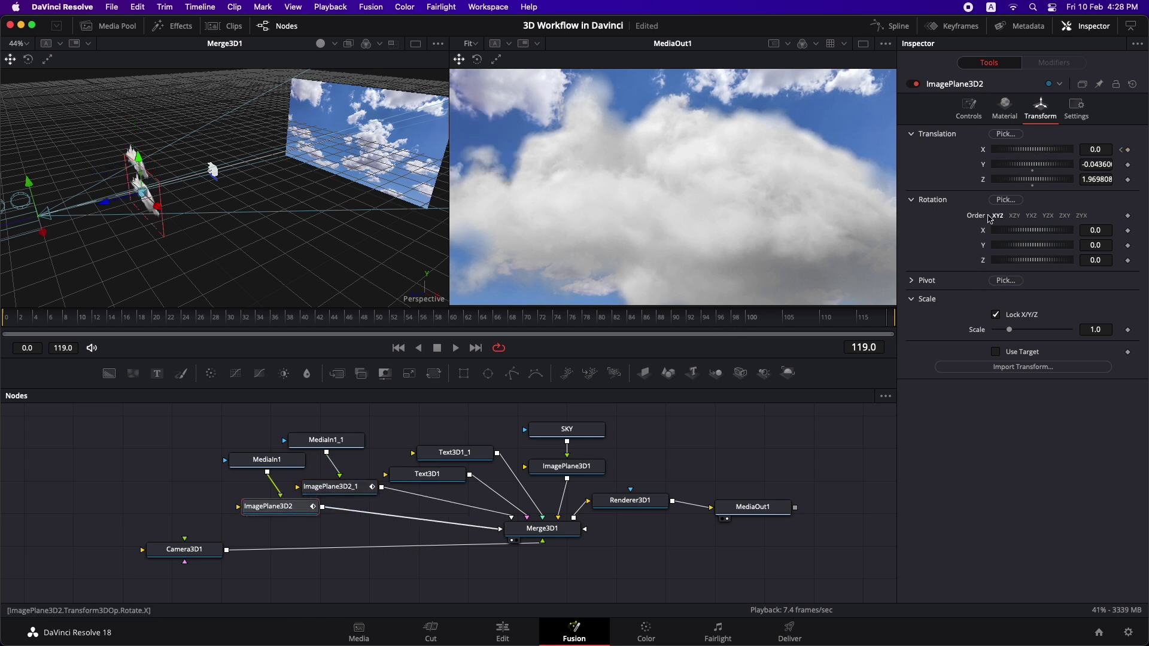
{"action": "key", "text": "space"}
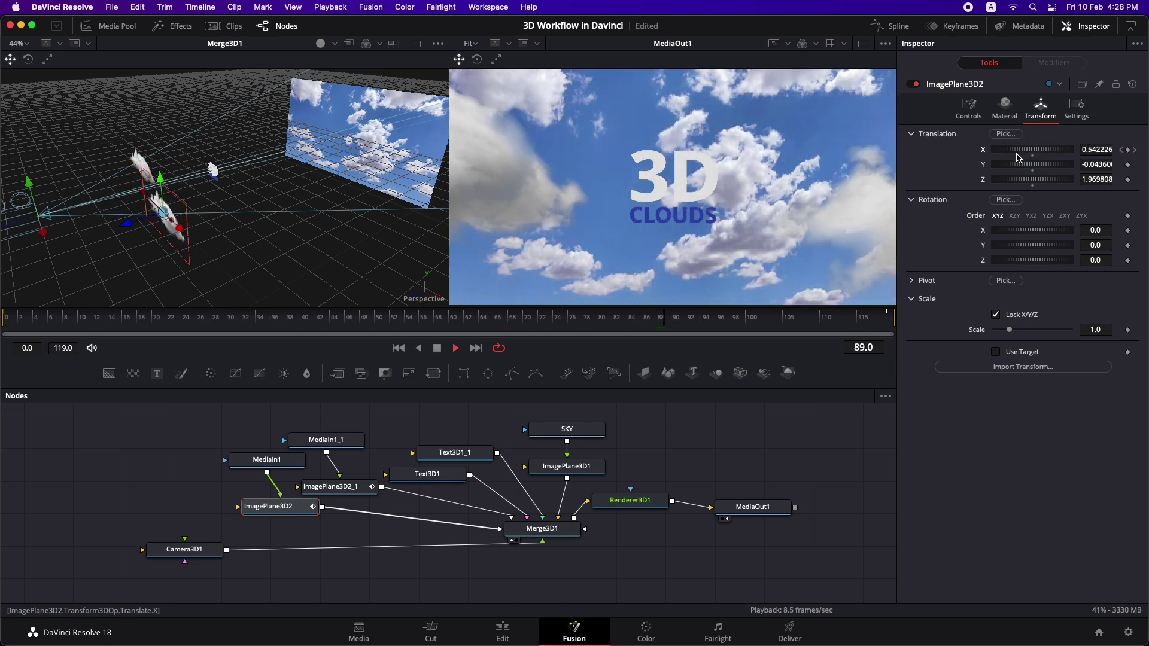
{"action": "key", "text": "space"}
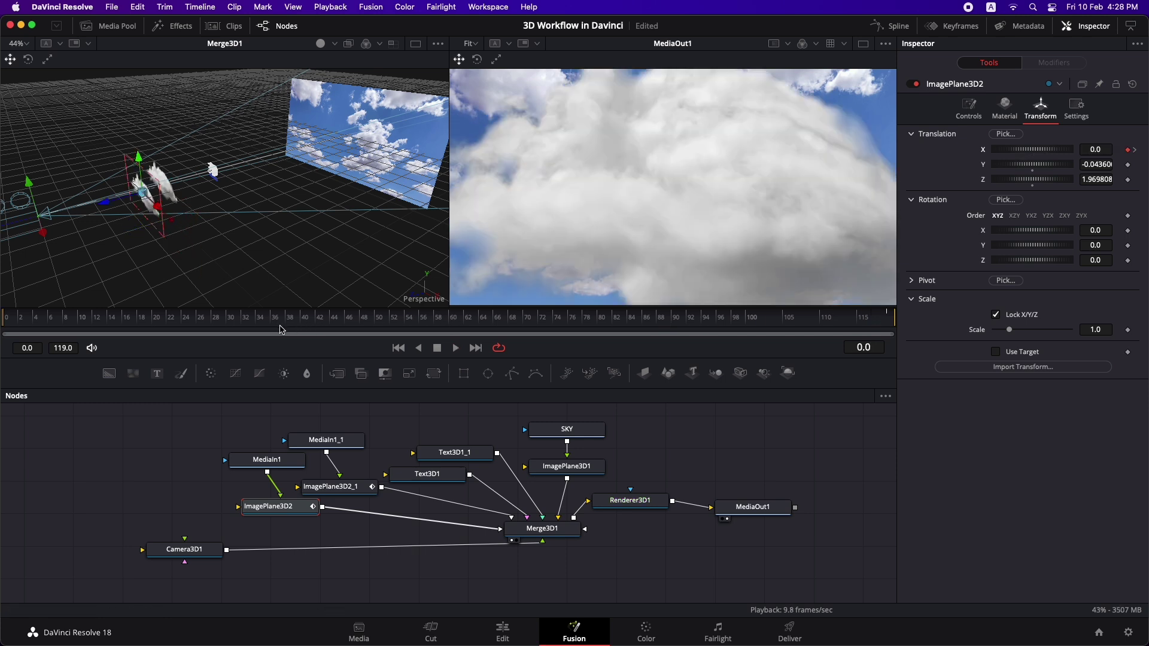
Step: Animate Camera3D1's Z translation from a keyframe at frame 0 to 2.21 at frame 119, and play the result
{"action": "left_click", "coordinate": [199, 555]}
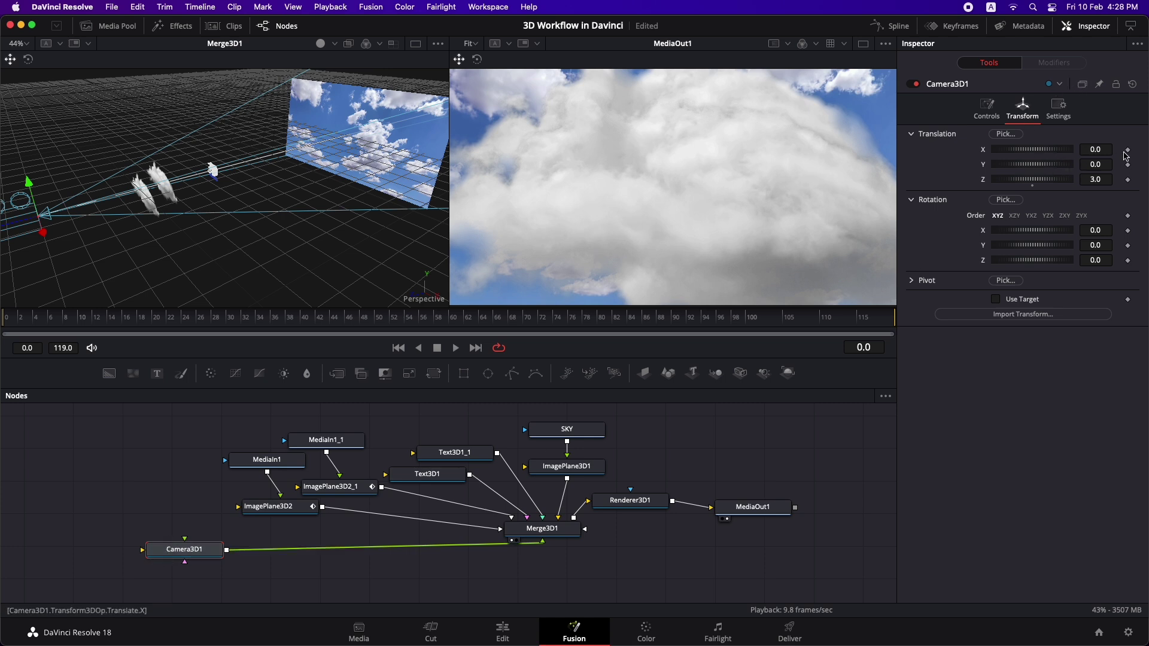
{"action": "left_click", "coordinate": [1128, 181]}
{"action": "left_click", "coordinate": [890, 316]}
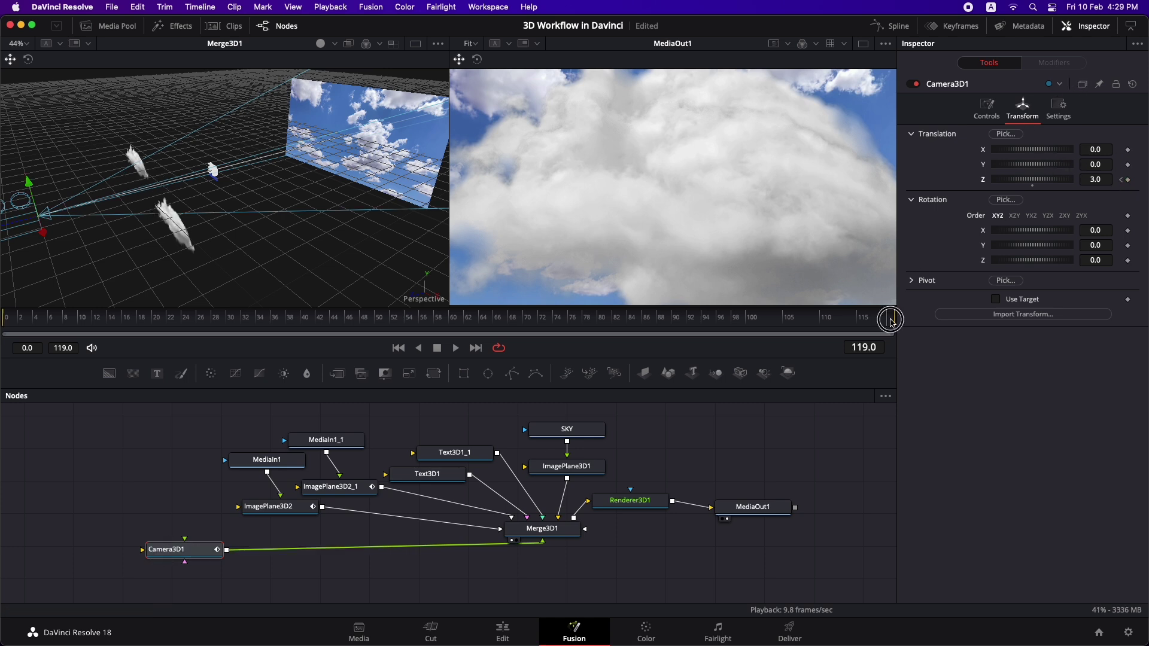
{"action": "left_click_drag", "start_coordinate": [1104, 180], "coordinate": [1053, 193]}
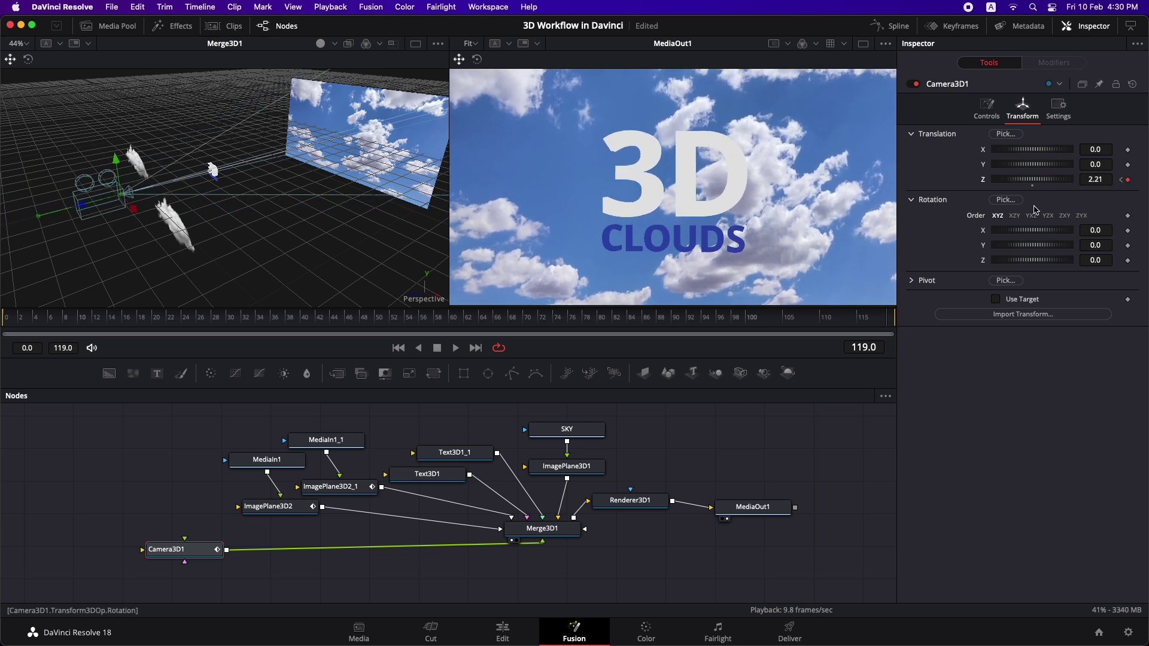
{"action": "key", "text": "space"}
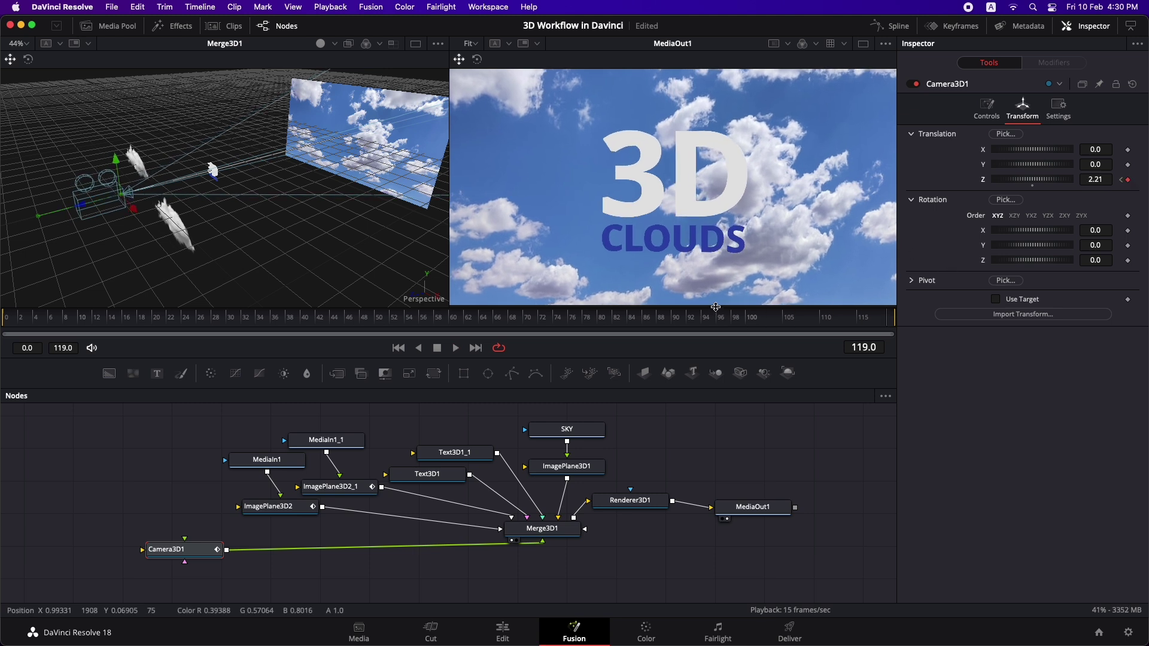
Step: Turn off the High Quality and Motion Blur playback options and preview the animation
{"action": "right_click", "coordinate": [610, 352]}
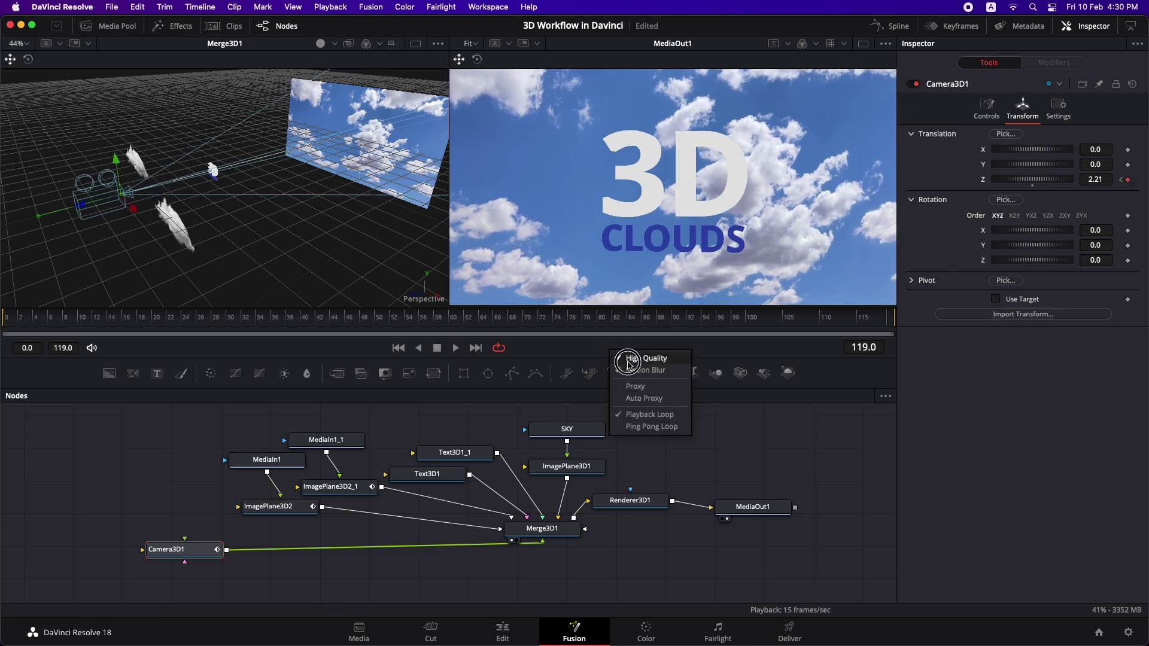
{"action": "left_click", "coordinate": [628, 362]}
{"action": "right_click", "coordinate": [621, 356]}
{"action": "left_click", "coordinate": [637, 375]}
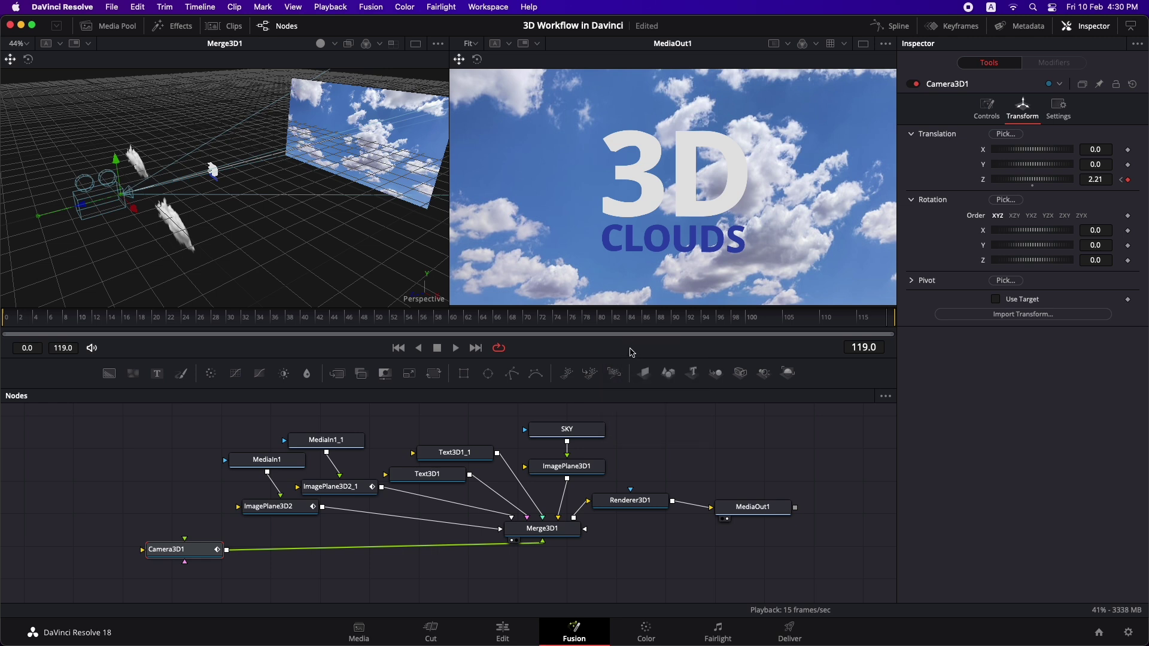
{"action": "key", "text": "space"}
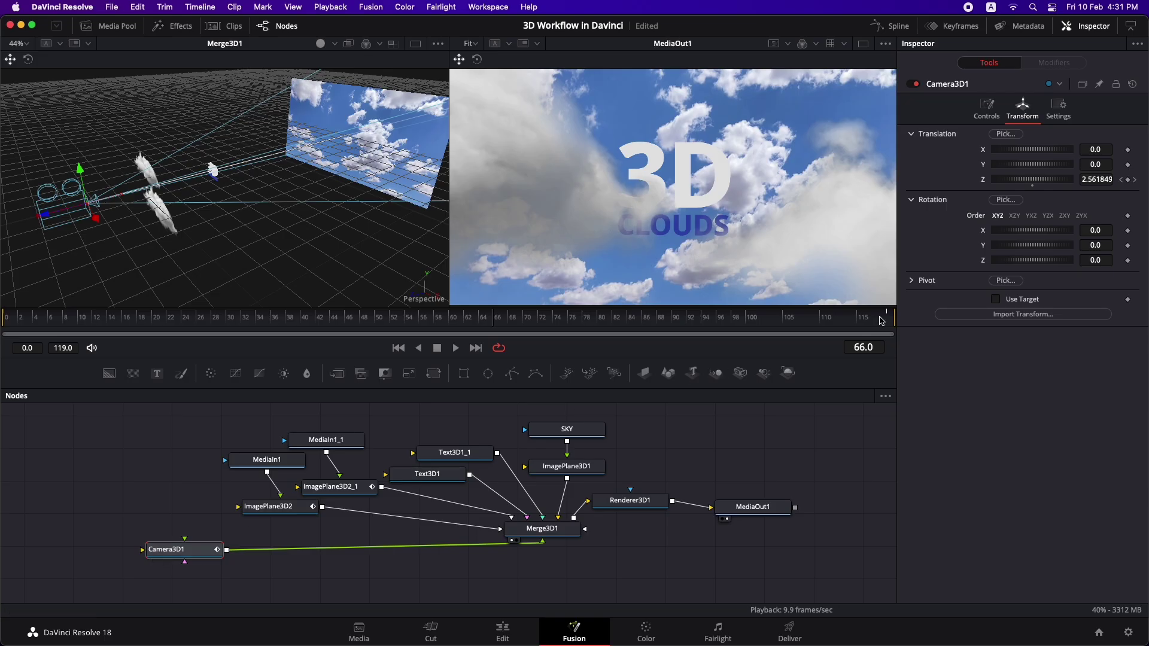
Step: Ease Camera3D1's Z Offset curve into its last keyframe in the Spline editor, preview the motion and close the editor
{"action": "left_click_drag", "start_coordinate": [881, 321], "coordinate": [895, 320]}
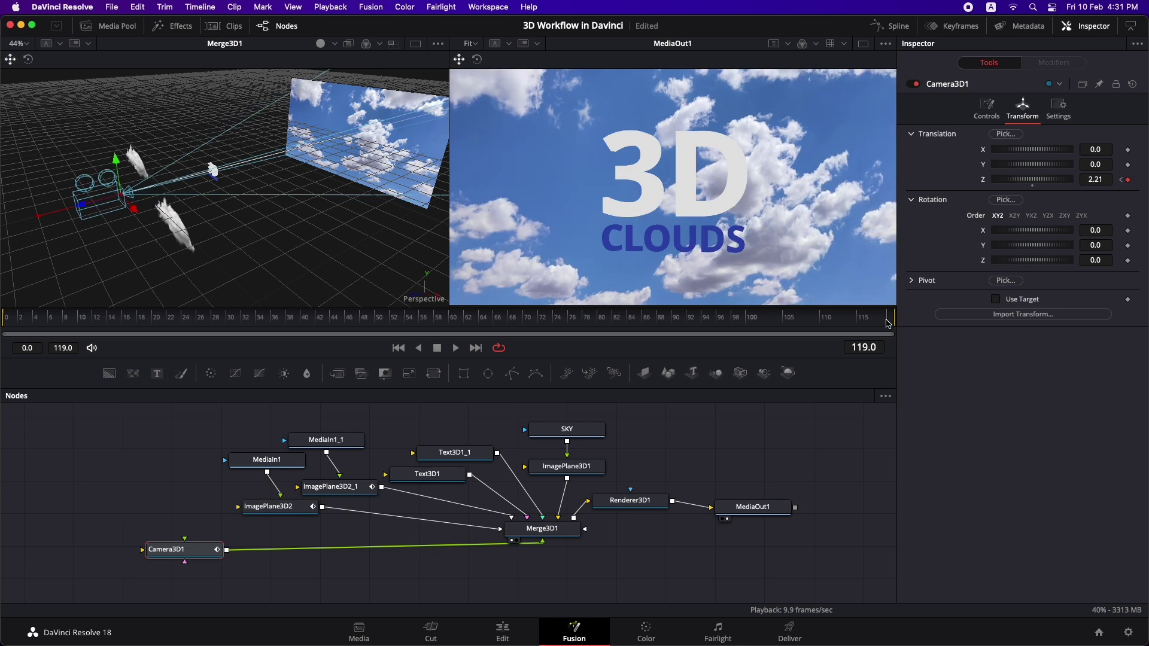
{"action": "left_click", "coordinate": [893, 28]}
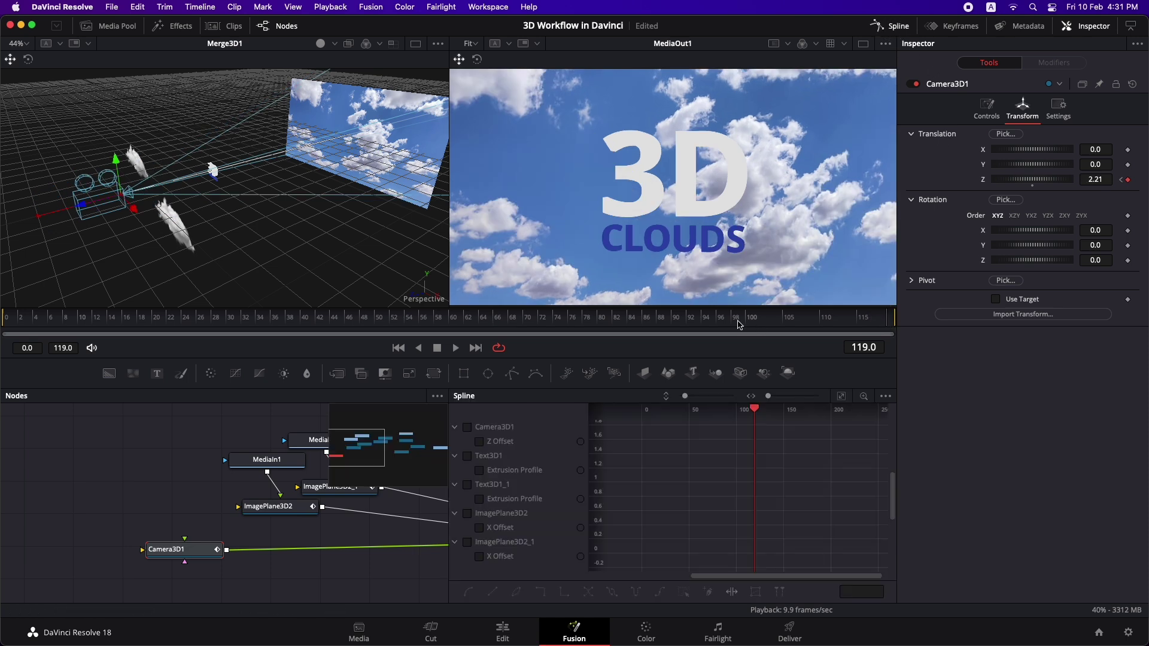
{"action": "left_click", "coordinate": [468, 429]}
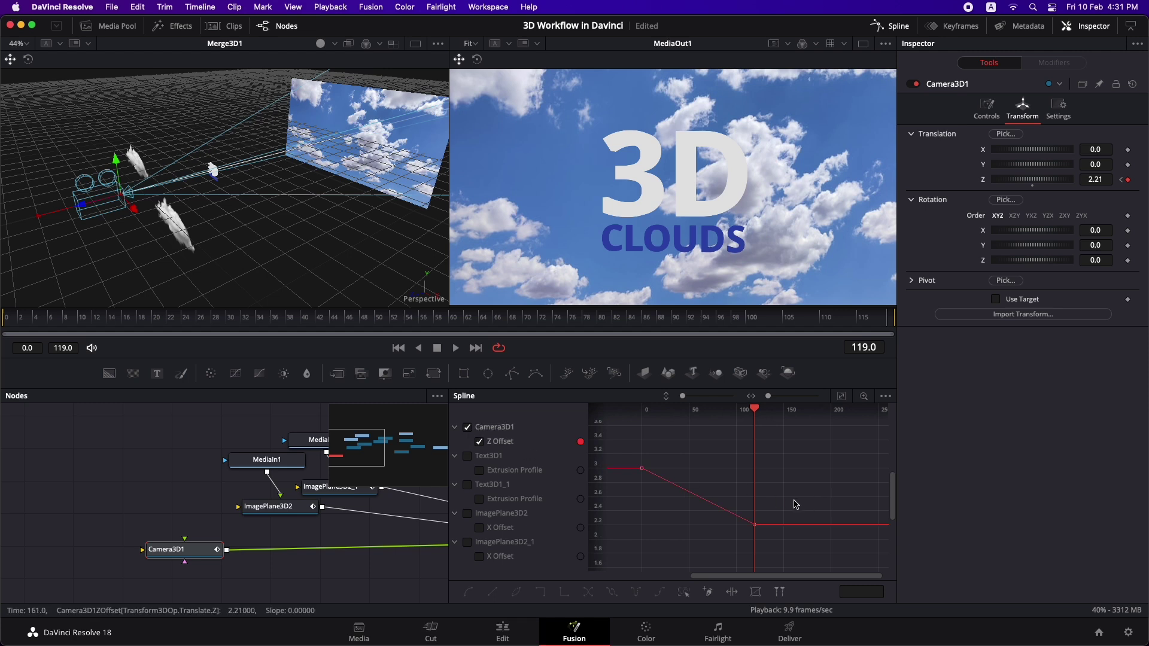
{"action": "scroll", "coordinate": [796, 505], "scroll_direction": "left", "scroll_amount": 1}
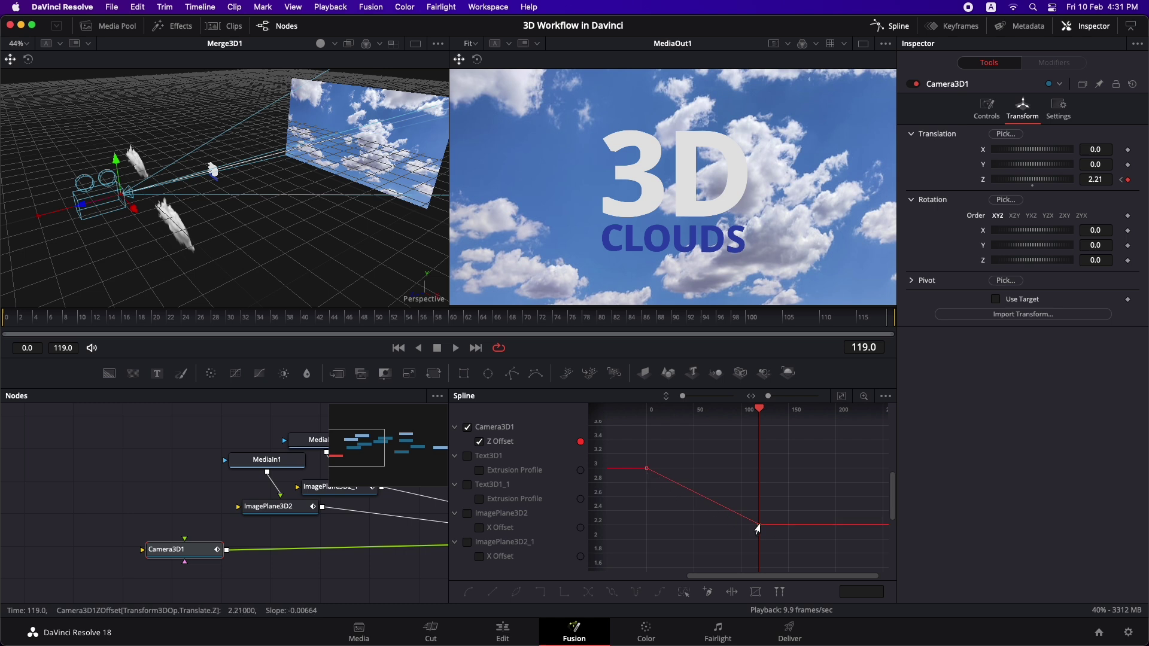
{"action": "left_click", "coordinate": [719, 507]}
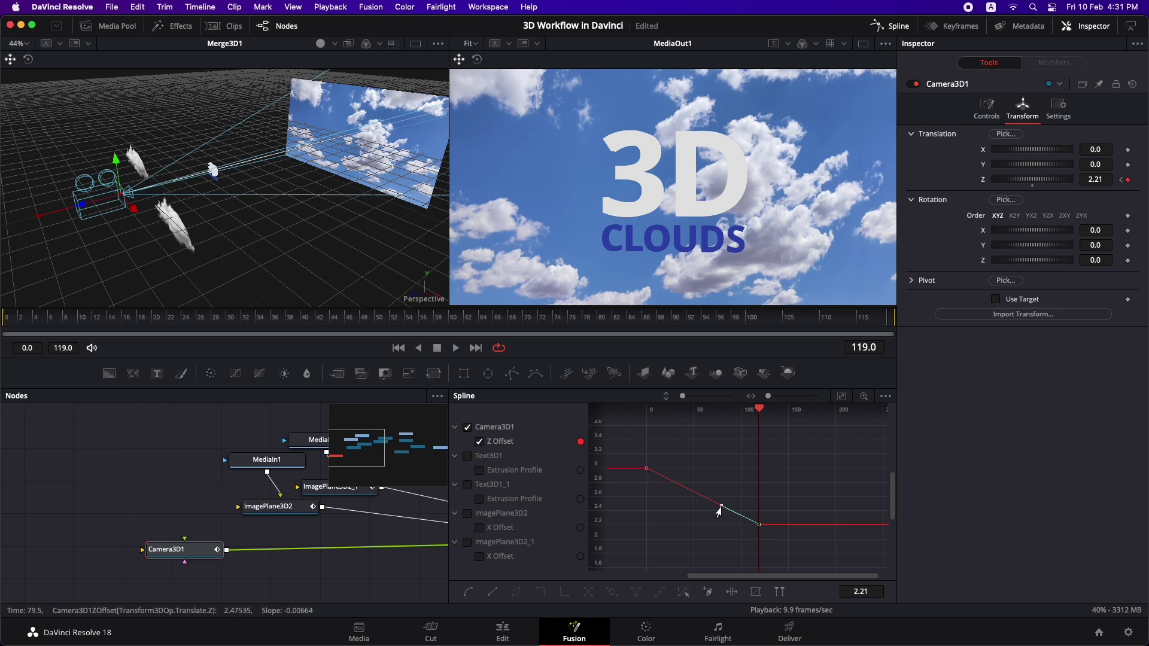
{"action": "left_click_drag", "start_coordinate": [717, 512], "coordinate": [712, 520]}
{"action": "key", "text": "space"}
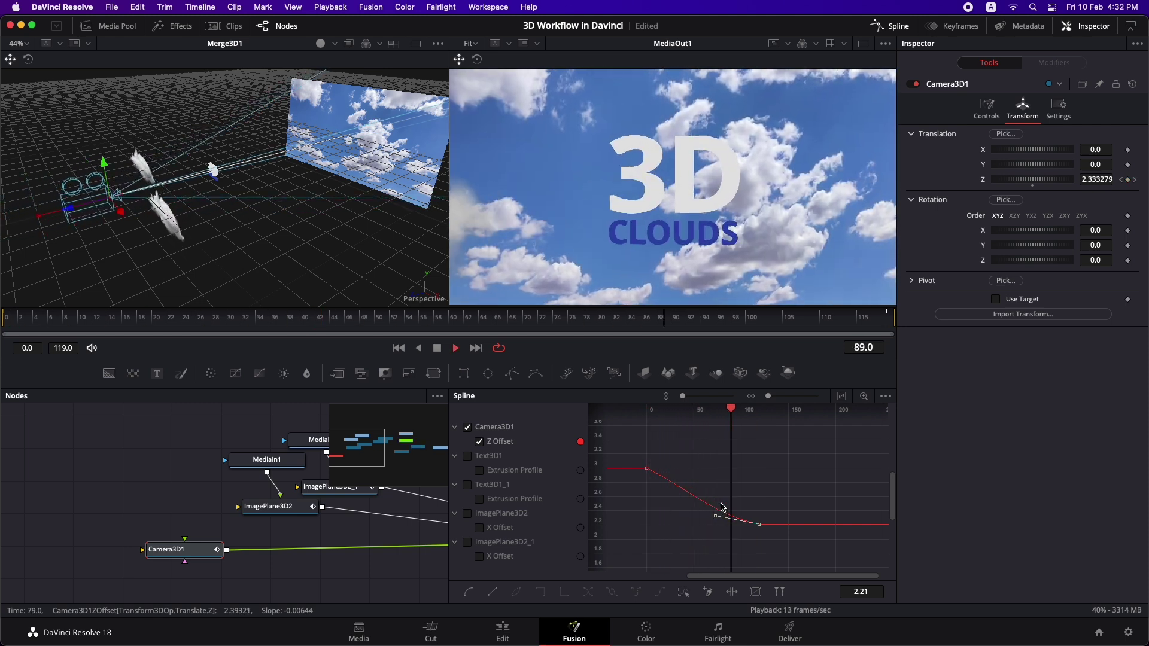
{"action": "key", "text": "space"}
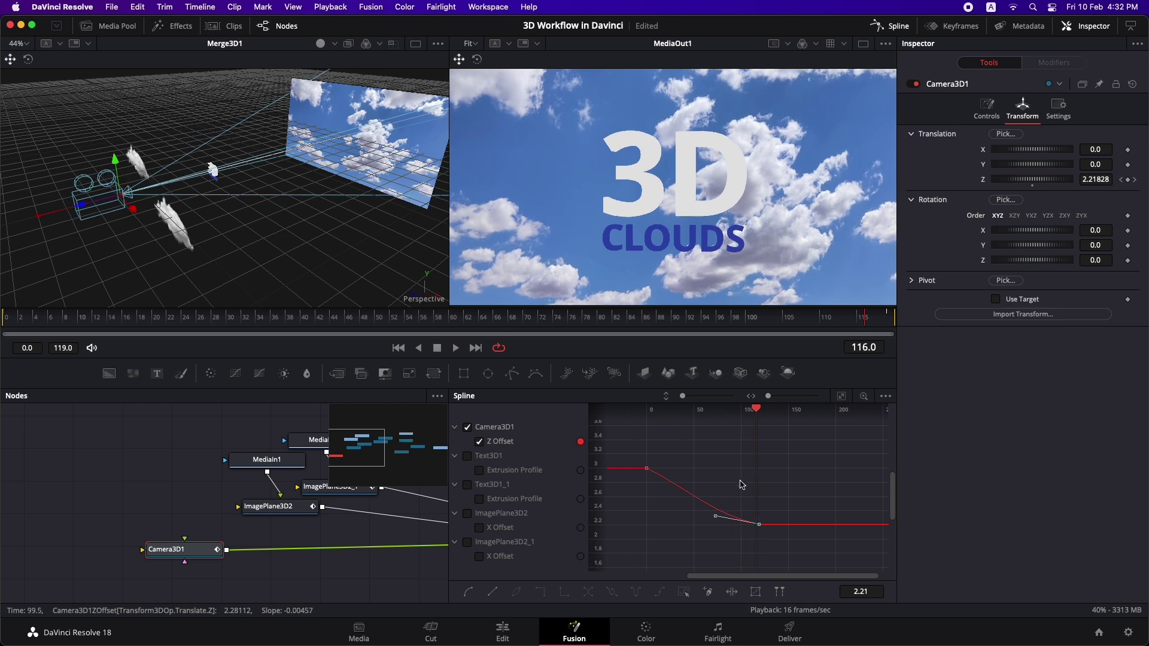
{"action": "left_click", "coordinate": [889, 27]}
Step: Set the node graph to arrange tools to the grid
{"action": "left_click", "coordinate": [262, 470]}
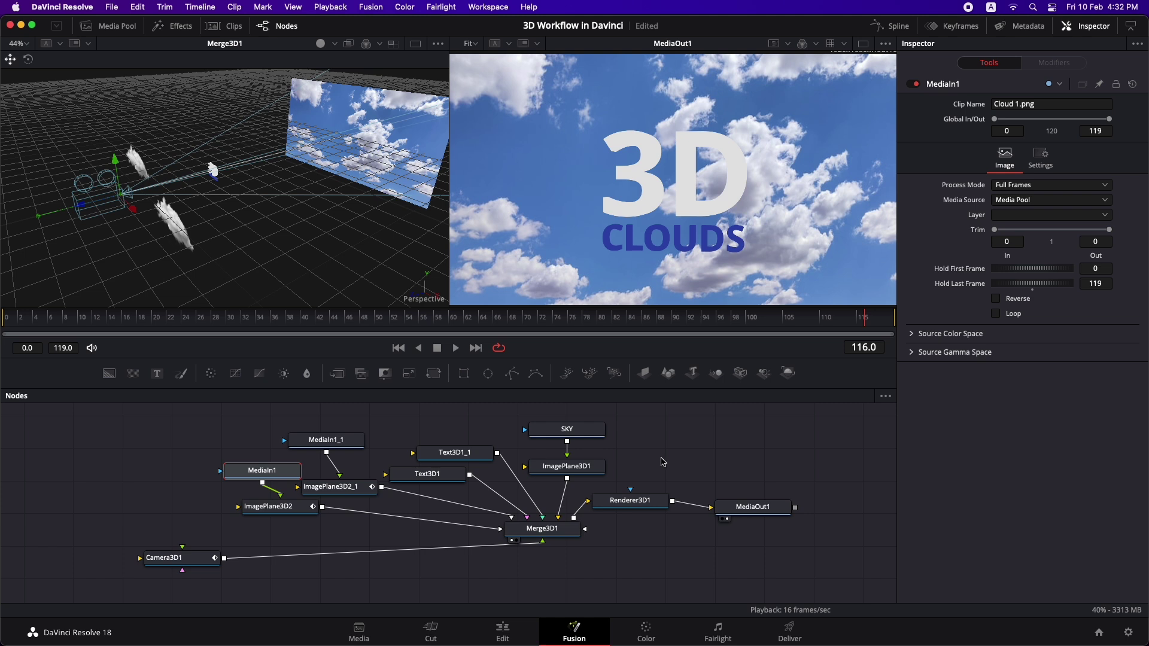
{"action": "right_click", "coordinate": [661, 463]}
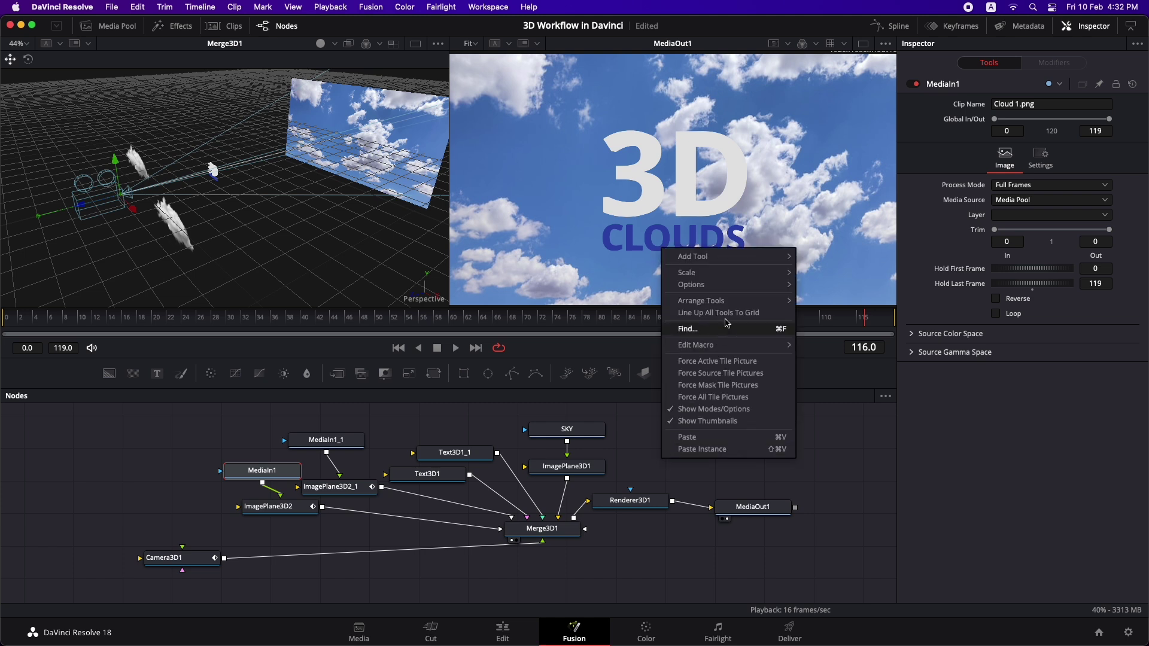
{"action": "mouse_move", "coordinate": [737, 305]}
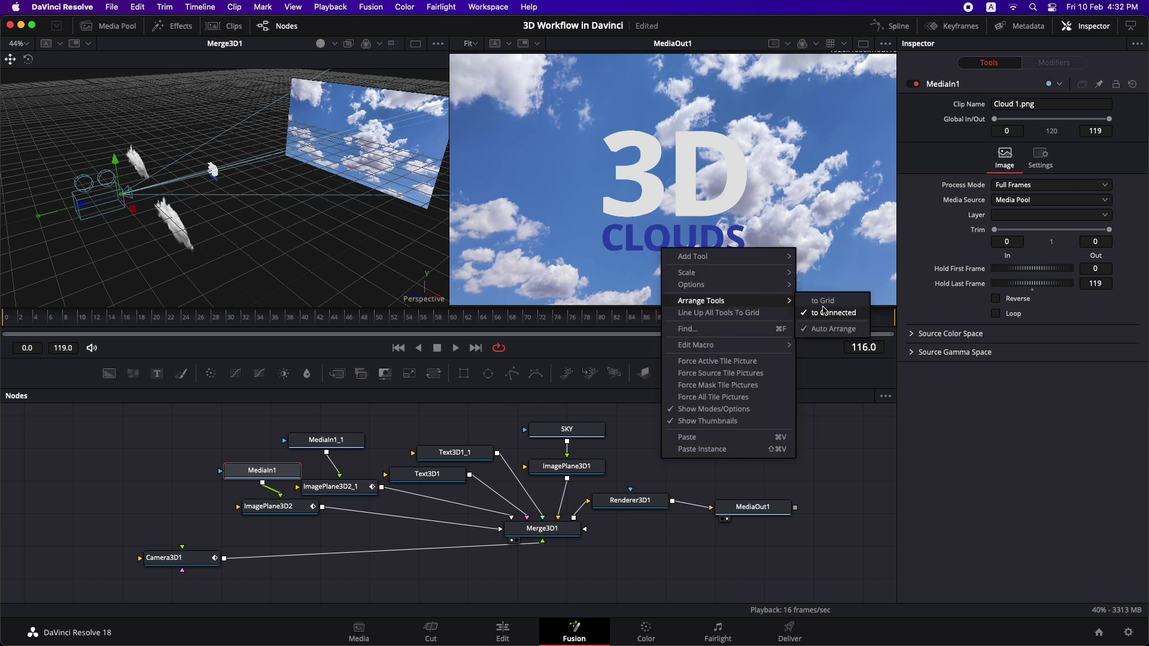
{"action": "left_click", "coordinate": [823, 302]}
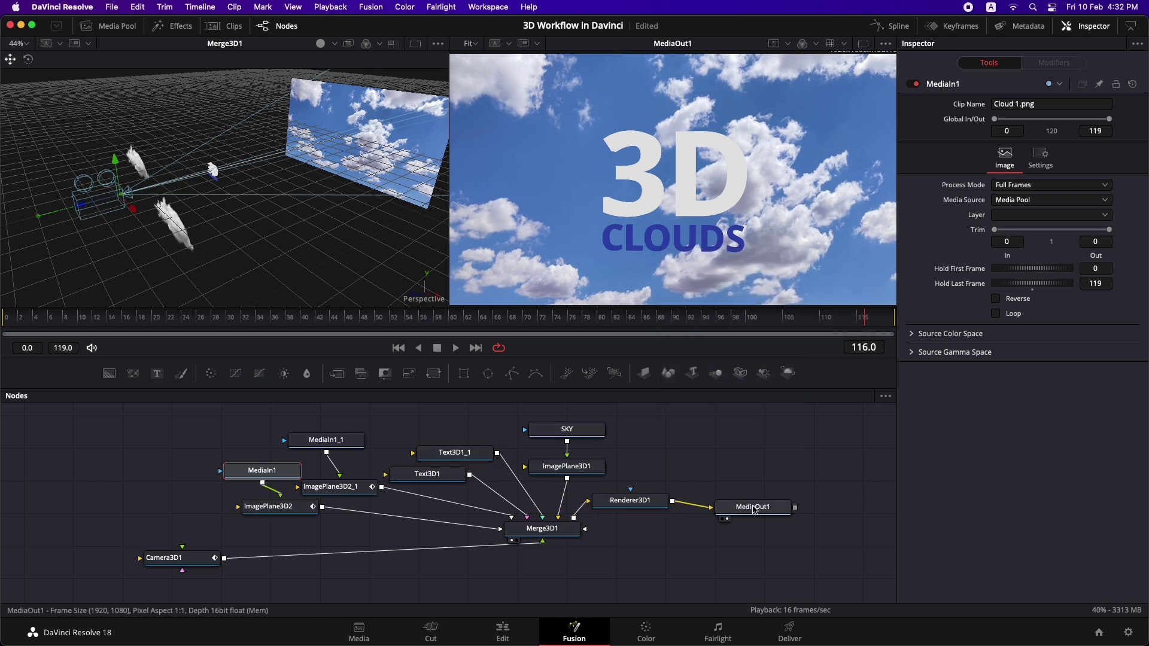
Step: Rearrange the nodes on the grid, with each cloud's media above its image plane, MediaOut1 below Renderer3D1 and Camera3D1 near Merge3D1
{"action": "left_click_drag", "start_coordinate": [751, 507], "coordinate": [763, 545]}
{"action": "left_click_drag", "start_coordinate": [645, 504], "coordinate": [764, 513]}
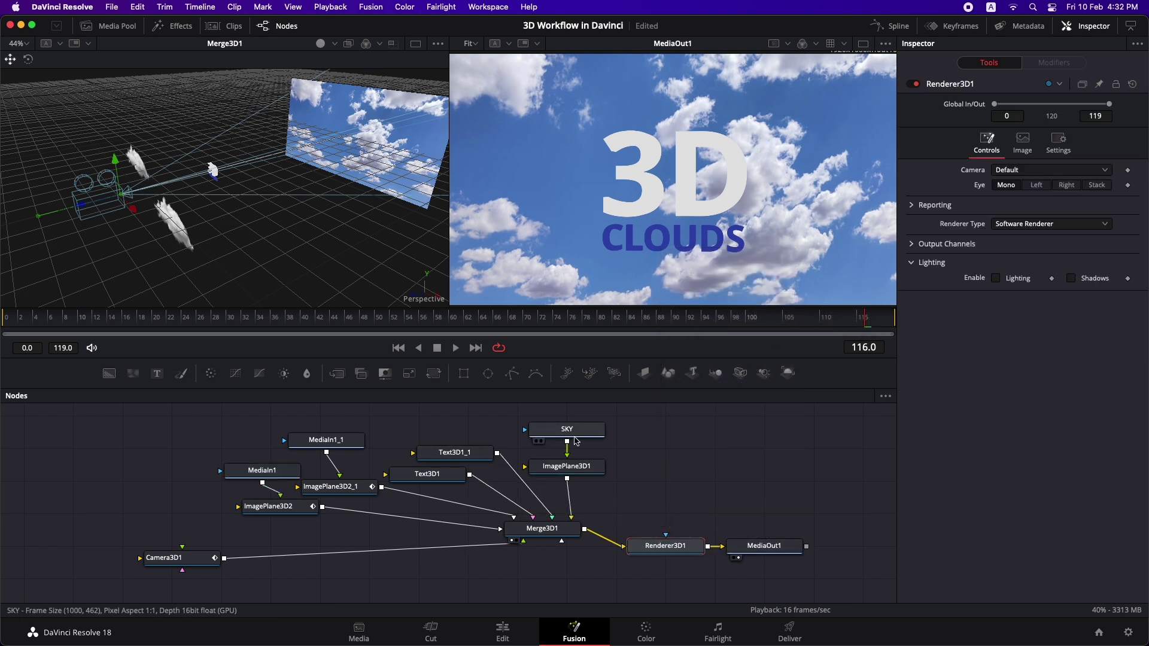
{"action": "left_click_drag", "start_coordinate": [542, 528], "coordinate": [615, 512]}
{"action": "left_click_drag", "start_coordinate": [338, 486], "coordinate": [360, 504]}
{"action": "left_click_drag", "start_coordinate": [303, 477], "coordinate": [320, 448]}
{"action": "left_click_drag", "start_coordinate": [320, 512], "coordinate": [320, 481]}
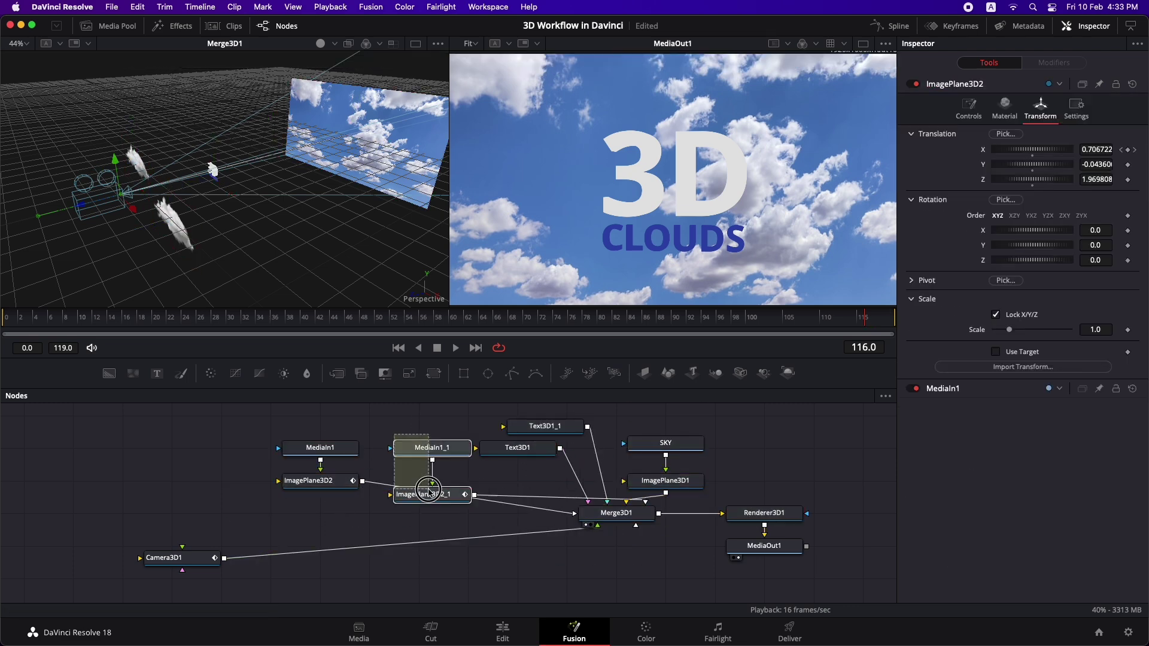
{"action": "left_click_drag", "start_coordinate": [431, 494], "coordinate": [431, 480]}
{"action": "left_click_drag", "start_coordinate": [164, 558], "coordinate": [499, 546]}
{"action": "left_click", "coordinate": [418, 574]}
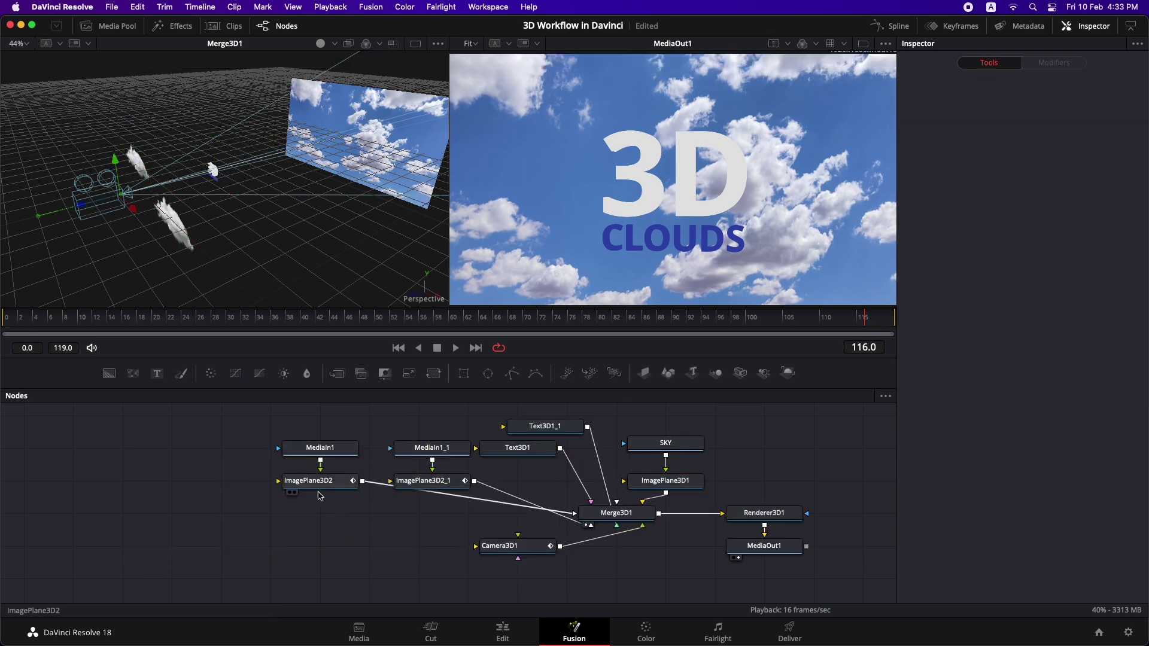
Step: Duplicate the MediaIn1 and ImagePlane3D2 pair twice and connect both new image planes to Merge3D1
{"action": "left_click_drag", "start_coordinate": [278, 428], "coordinate": [338, 502]}
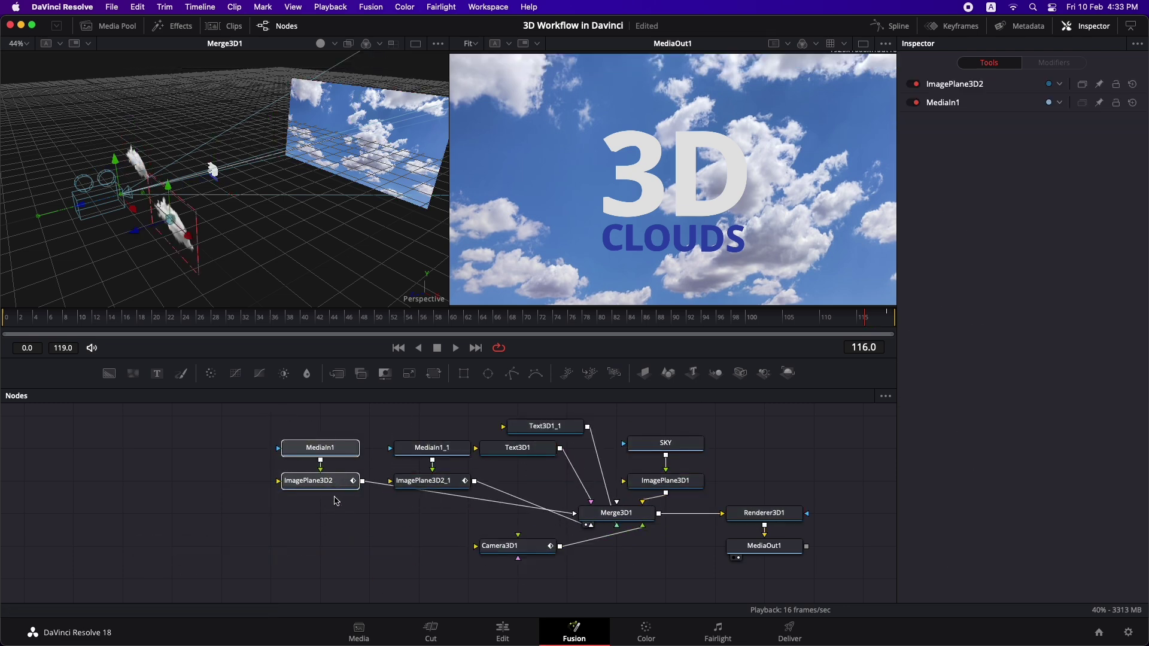
{"action": "left_click", "coordinate": [185, 448]}
{"action": "key", "text": "ctrl+v"}
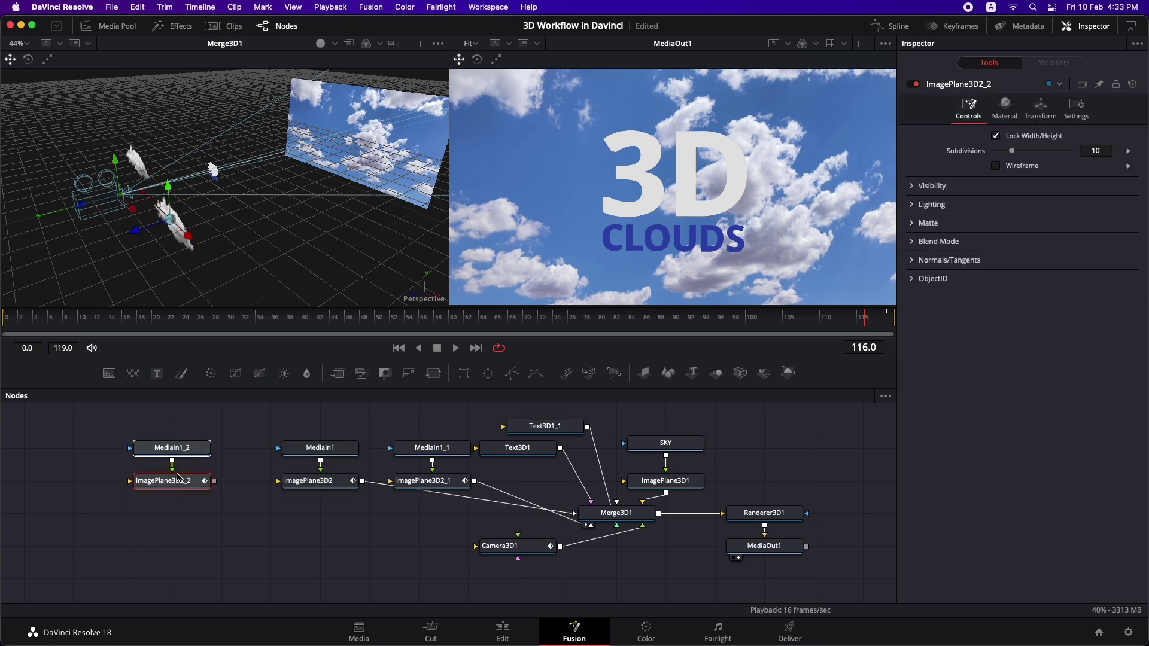
{"action": "left_click", "coordinate": [68, 452]}
{"action": "key", "text": "ctrl+v"}
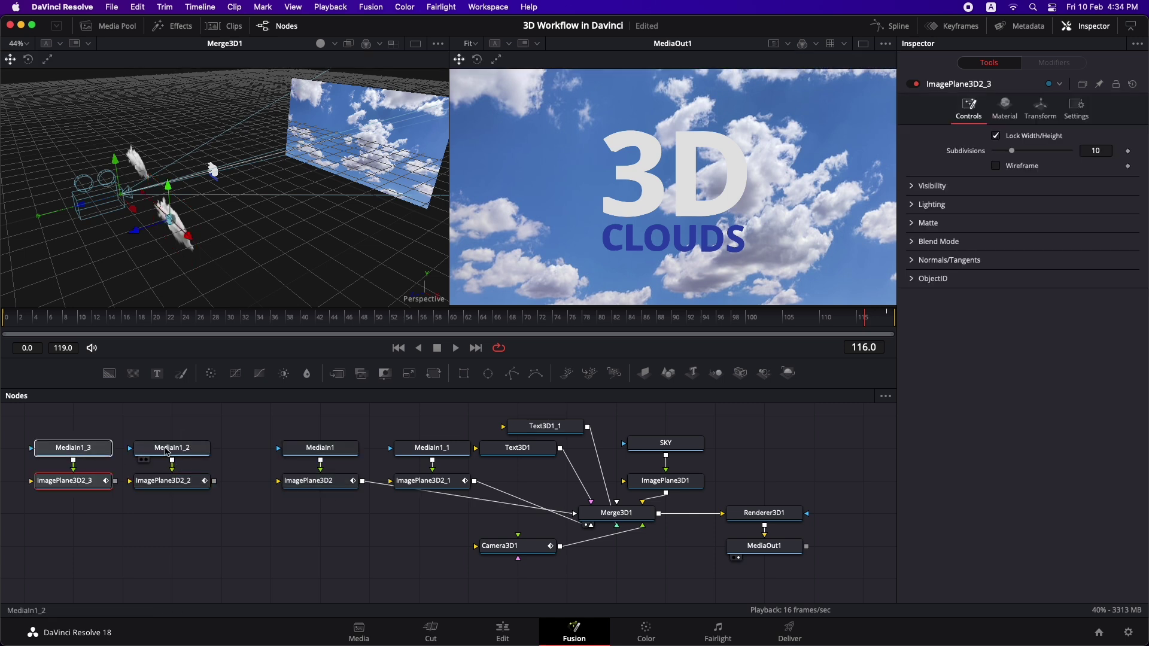
{"action": "left_click_drag", "start_coordinate": [213, 488], "coordinate": [616, 513]}
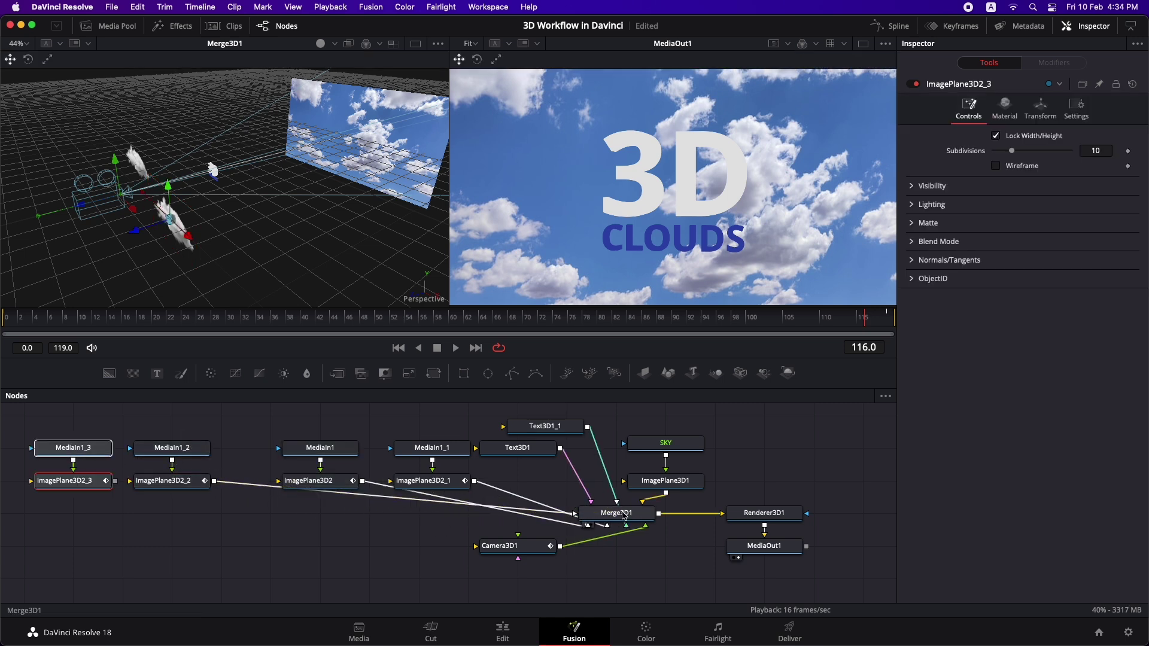
{"action": "left_click_drag", "start_coordinate": [115, 481], "coordinate": [610, 514]}
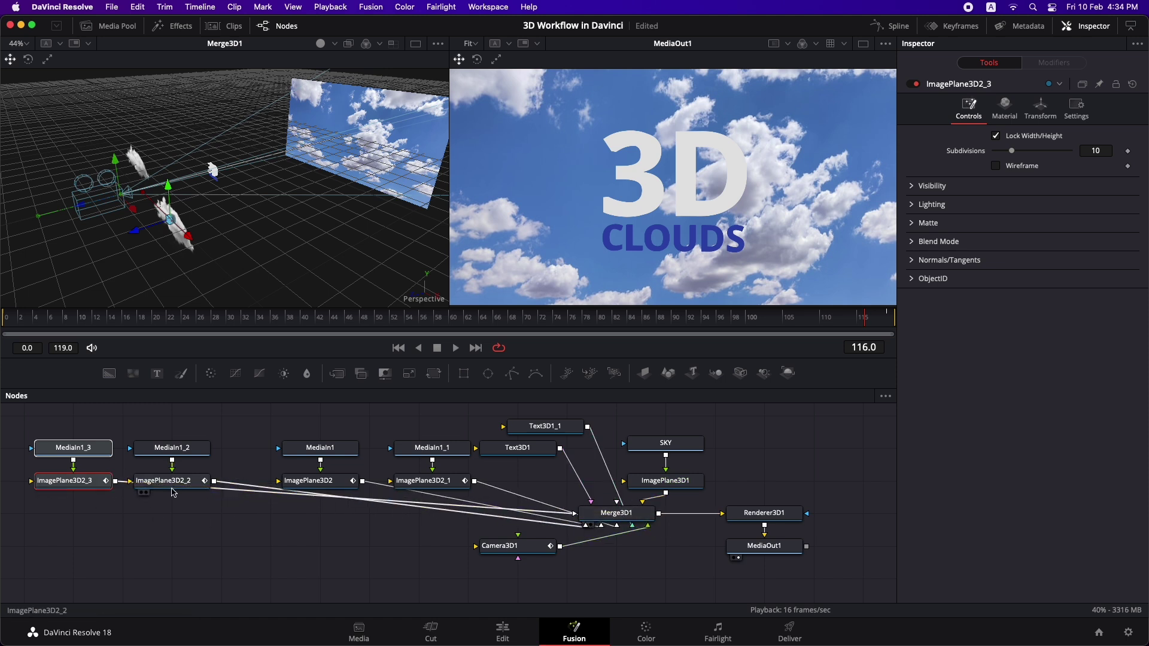
Step: Reset both copied image planes, then place ImagePlane3D2_2 at Y 0.261 and Z about 1.29 with a scale of 1.3
{"action": "left_click", "coordinate": [78, 487], "text": "shift"}
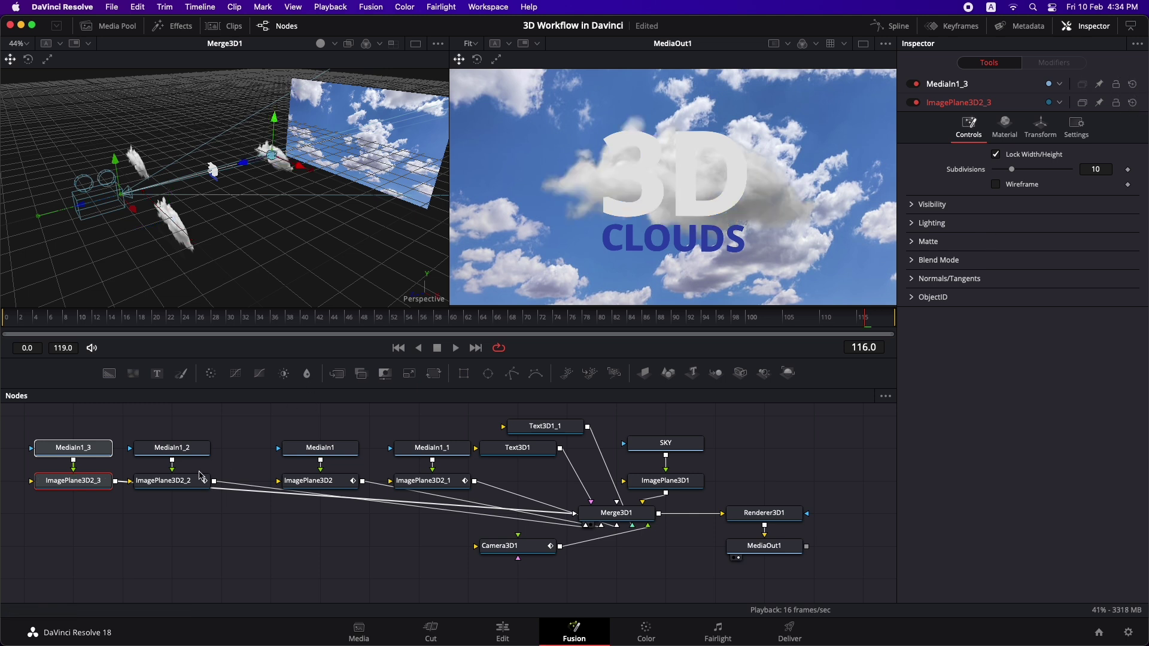
{"action": "left_click", "coordinate": [174, 481]}
{"action": "left_click", "coordinate": [1040, 110]}
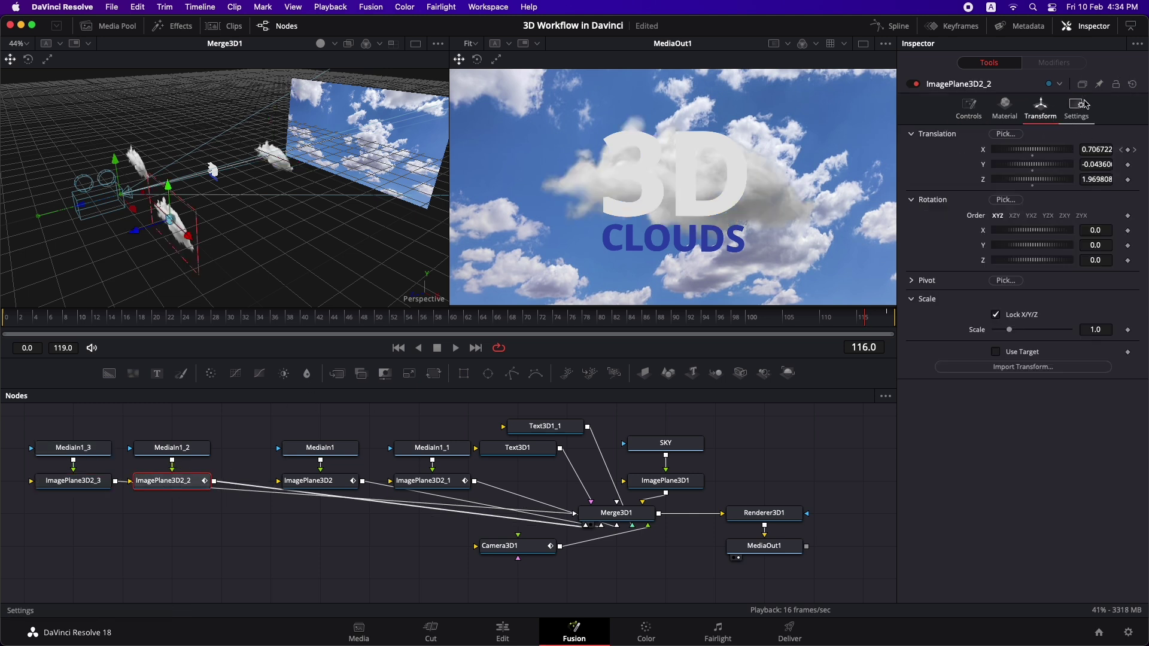
{"action": "left_click", "coordinate": [1132, 84]}
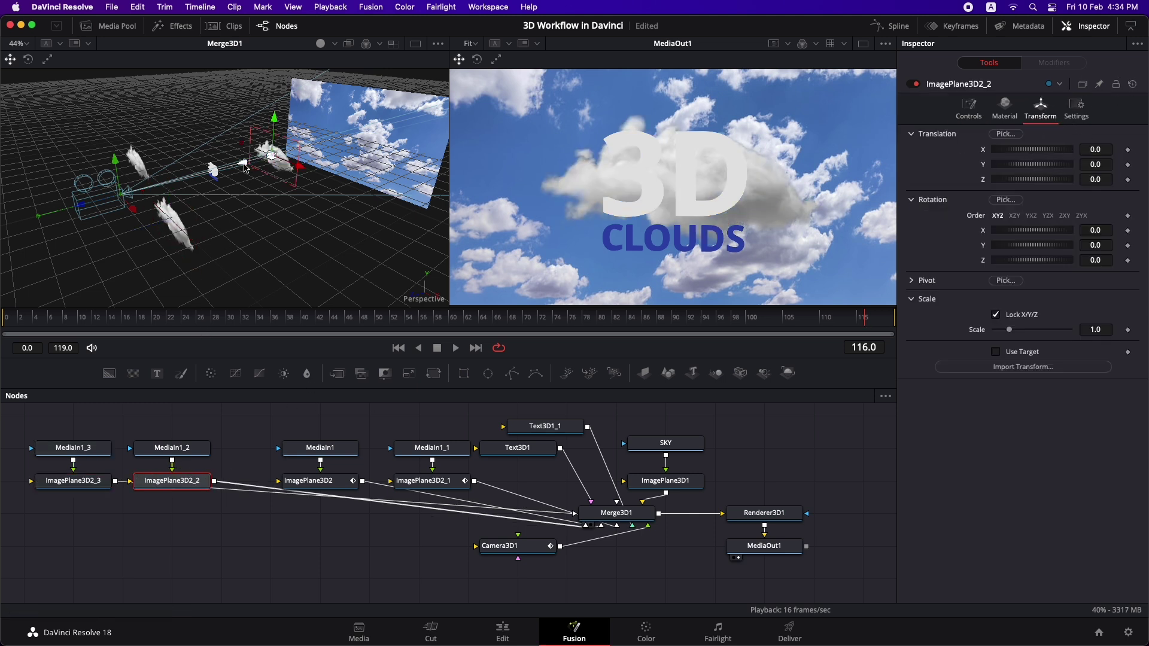
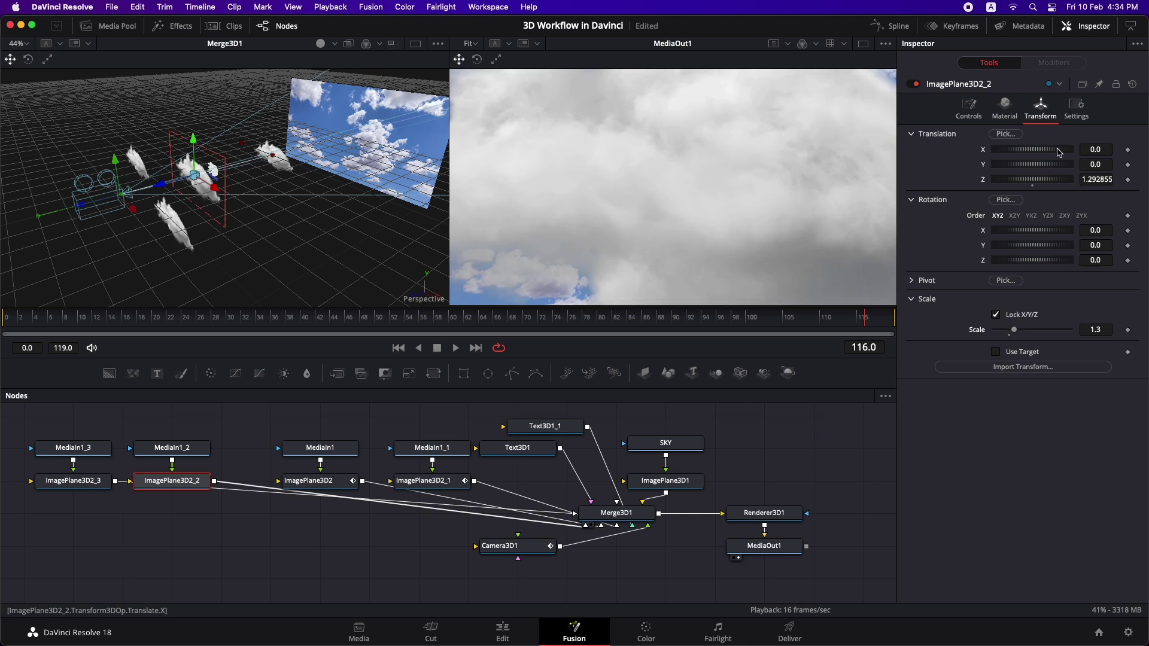
{"action": "left_click_drag", "start_coordinate": [1056, 161], "coordinate": [1065, 163]}
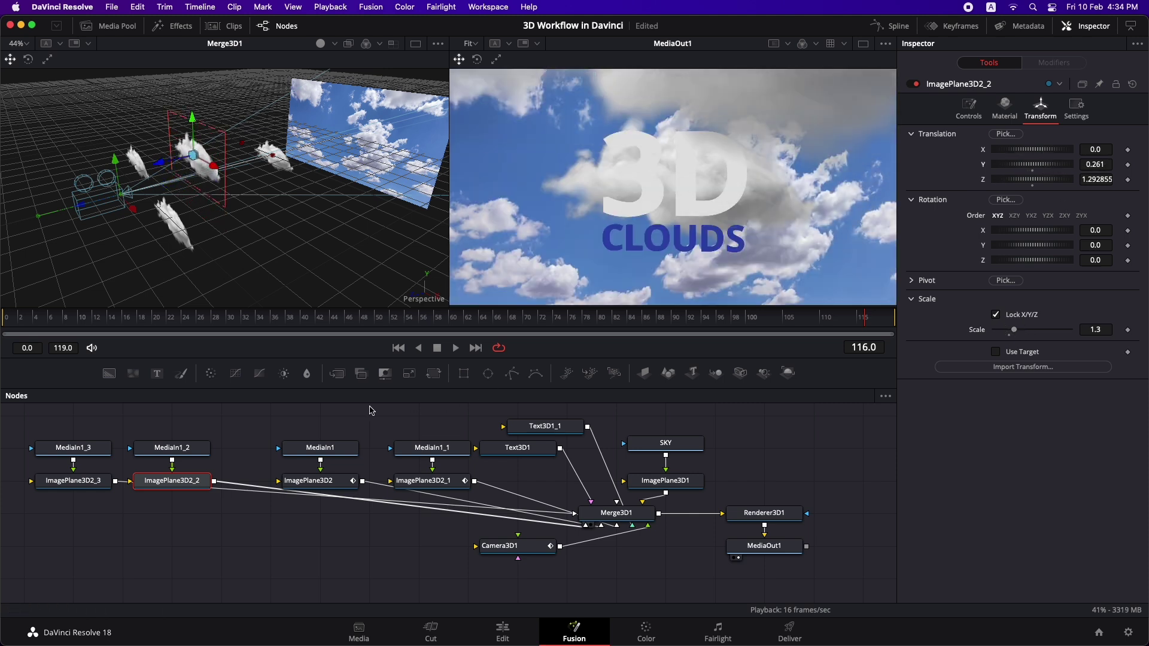
Step: Place ImagePlane3D2_3 at X -0.493, Y -0.174 and Z about -0.03, with a scale of 1.418
{"action": "left_click", "coordinate": [85, 482]}
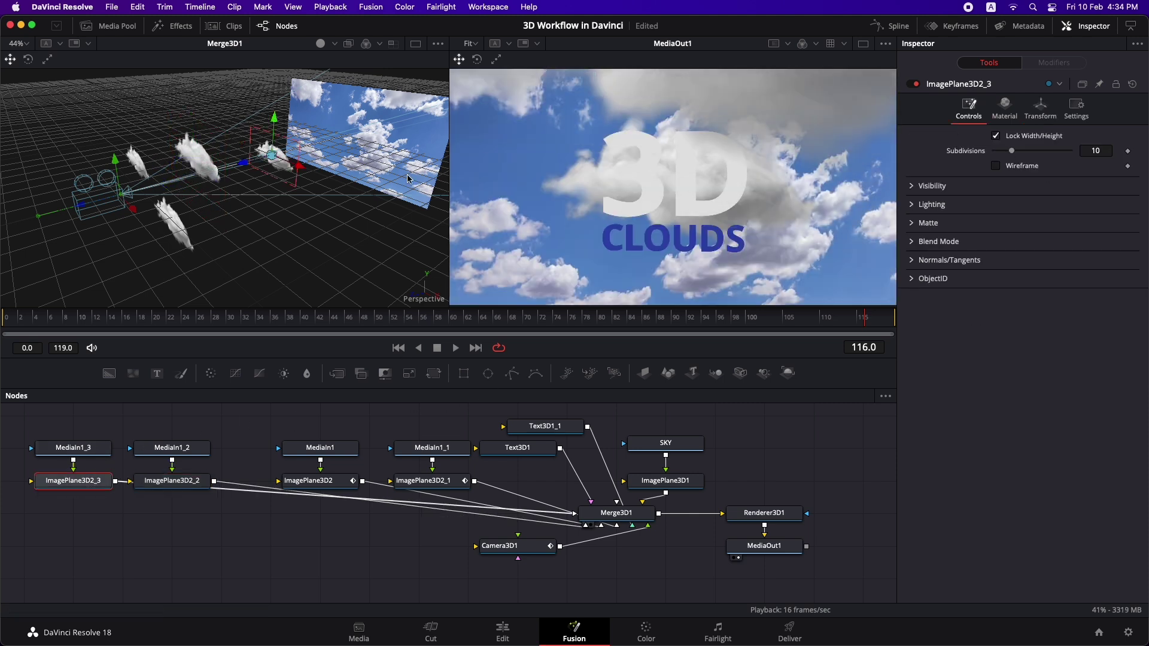
{"action": "left_click", "coordinate": [1040, 108]}
{"action": "left_click_drag", "start_coordinate": [1048, 164], "coordinate": [1052, 165]}
{"action": "left_click_drag", "start_coordinate": [1013, 329], "coordinate": [1025, 329]}
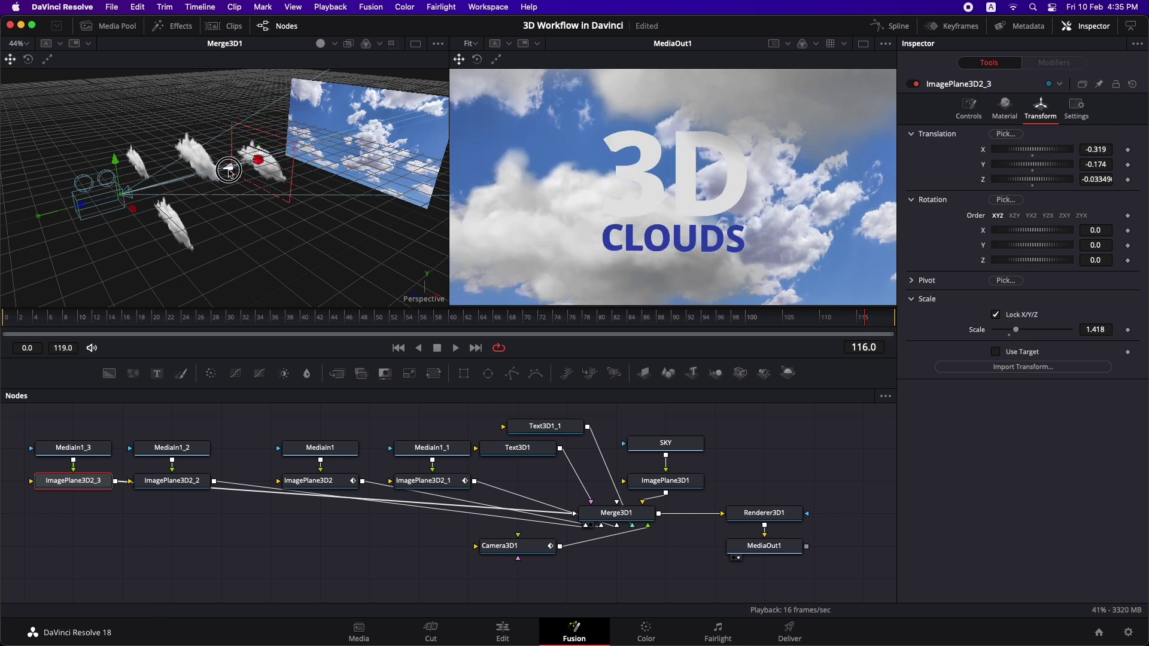
{"action": "left_click_drag", "start_coordinate": [1048, 149], "coordinate": [1044, 150]}
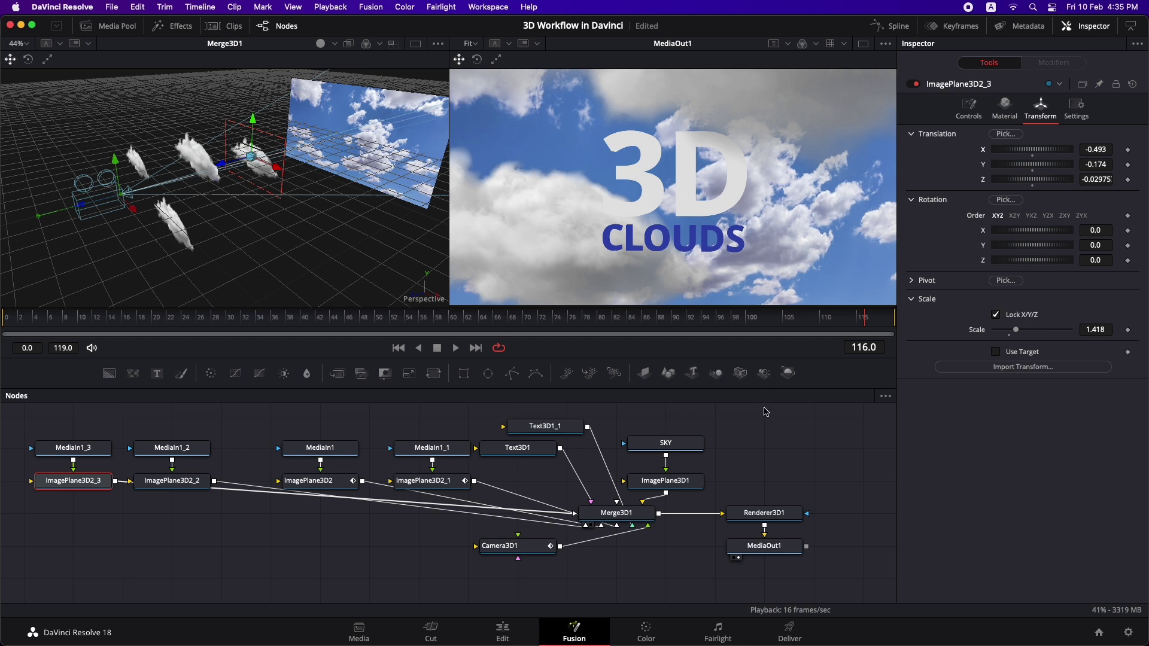
Step: Add an Ambient Light node, connect it to Merge3D1 and enable lighting in Renderer3D1
{"action": "left_click", "coordinate": [752, 452]}
{"action": "key", "text": "shift+space"}
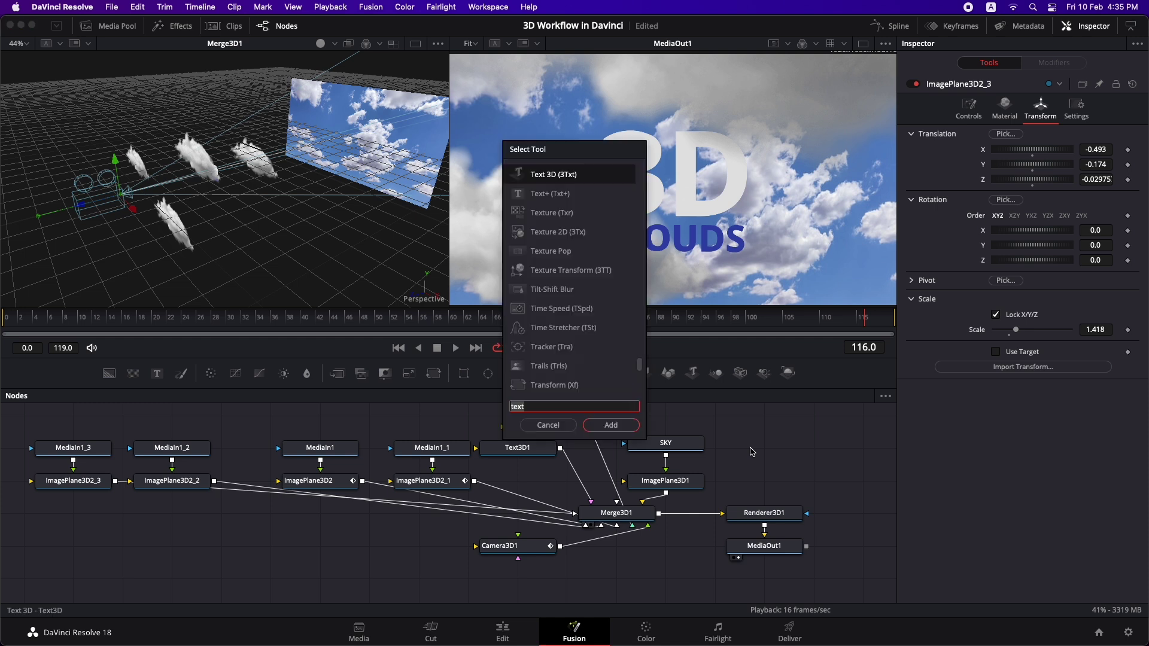
{"action": "type", "text": "am"}
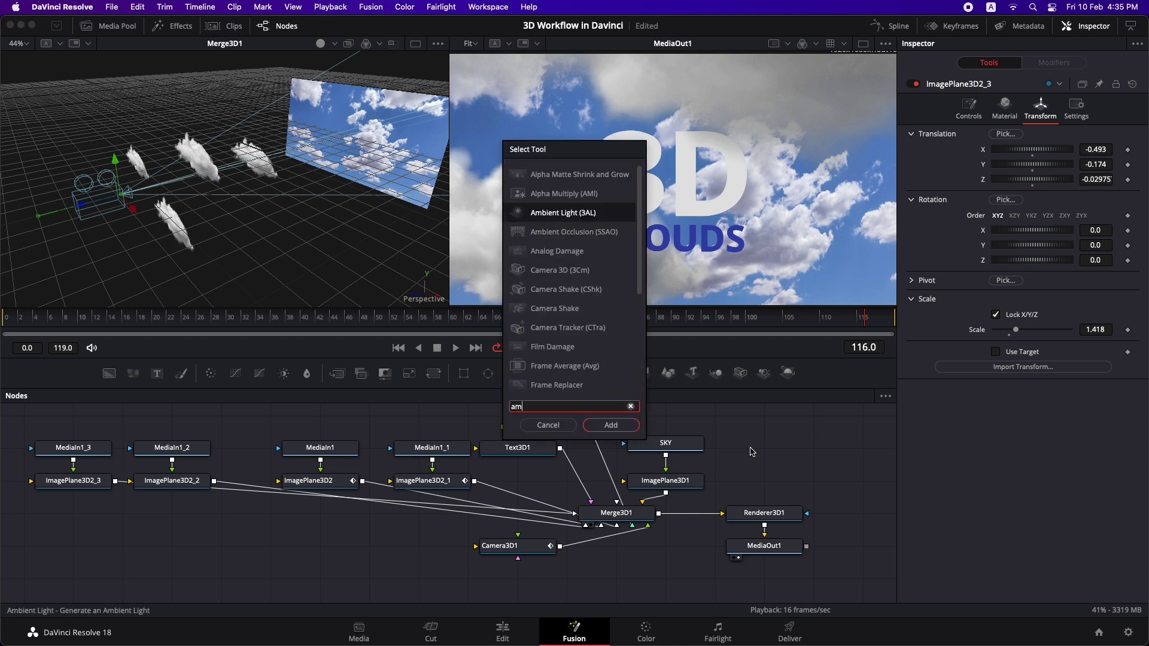
{"action": "type", "text": "bien"}
{"action": "key", "text": "Return"}
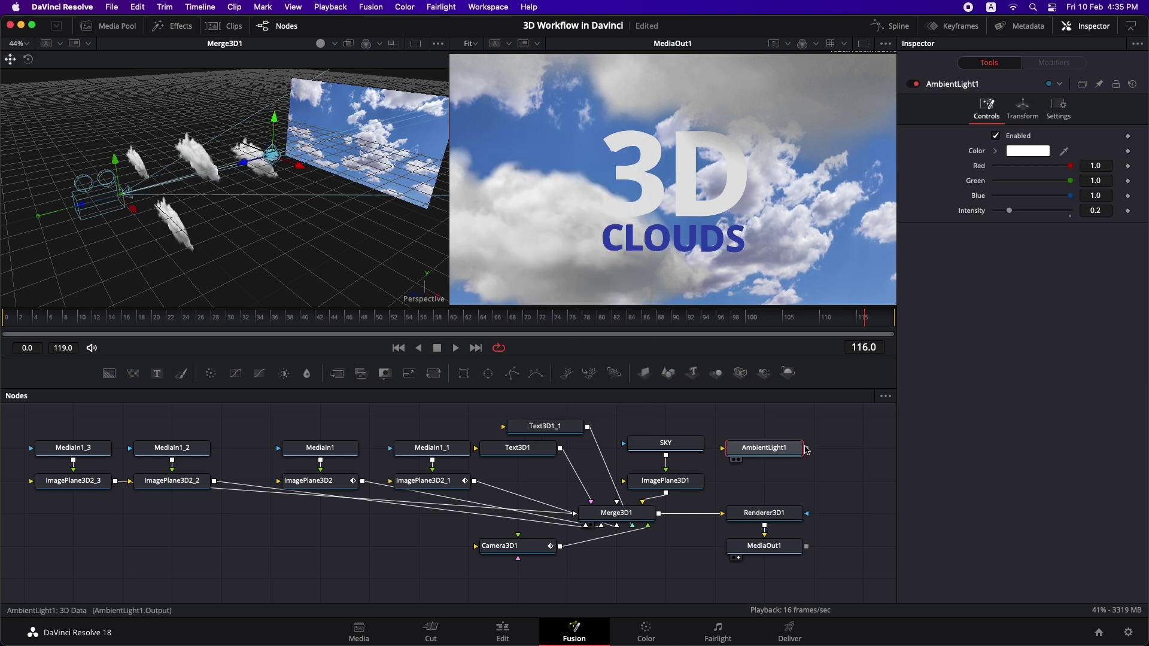
{"action": "left_click_drag", "start_coordinate": [809, 452], "coordinate": [627, 518]}
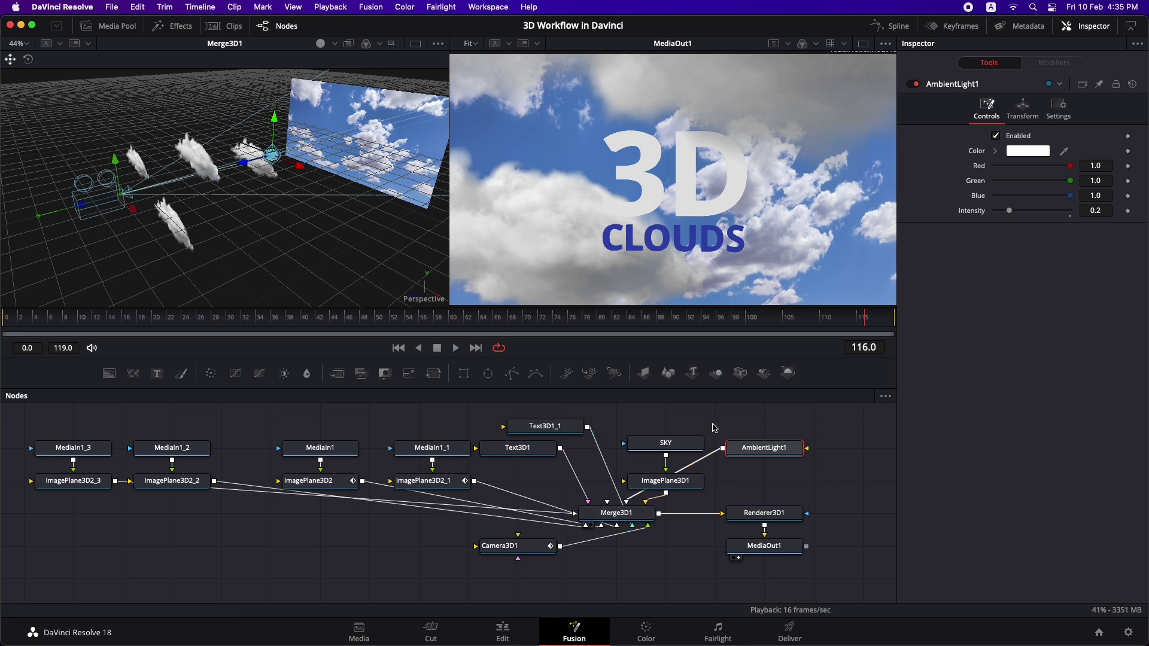
{"action": "left_click", "coordinate": [764, 516]}
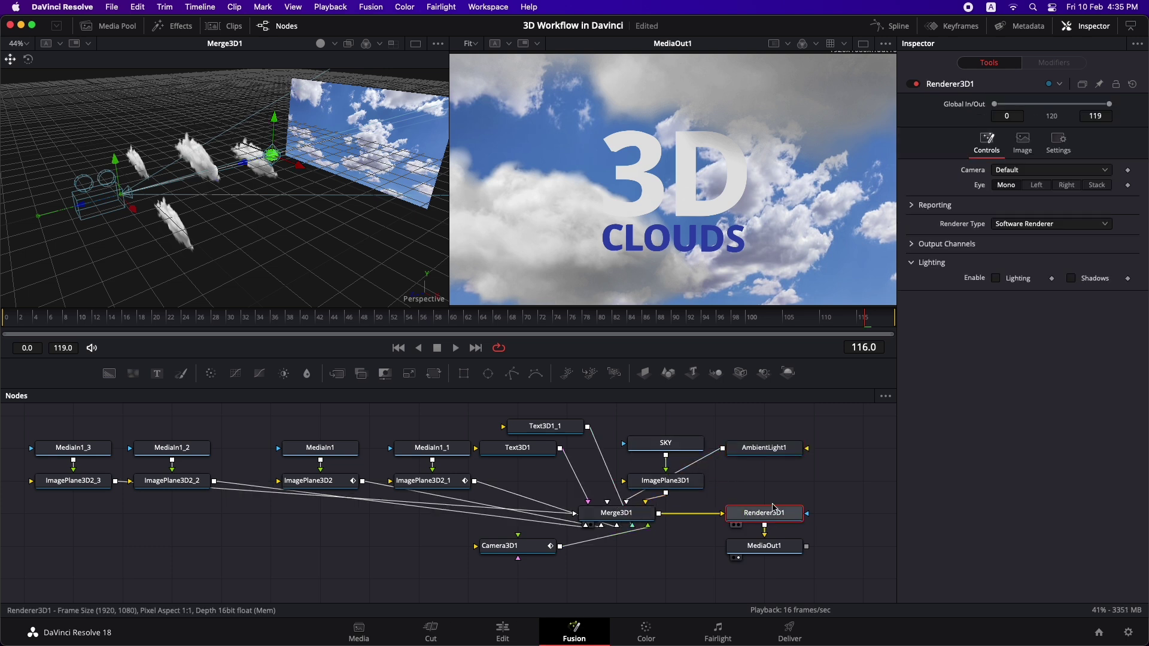
{"action": "left_click", "coordinate": [996, 280]}
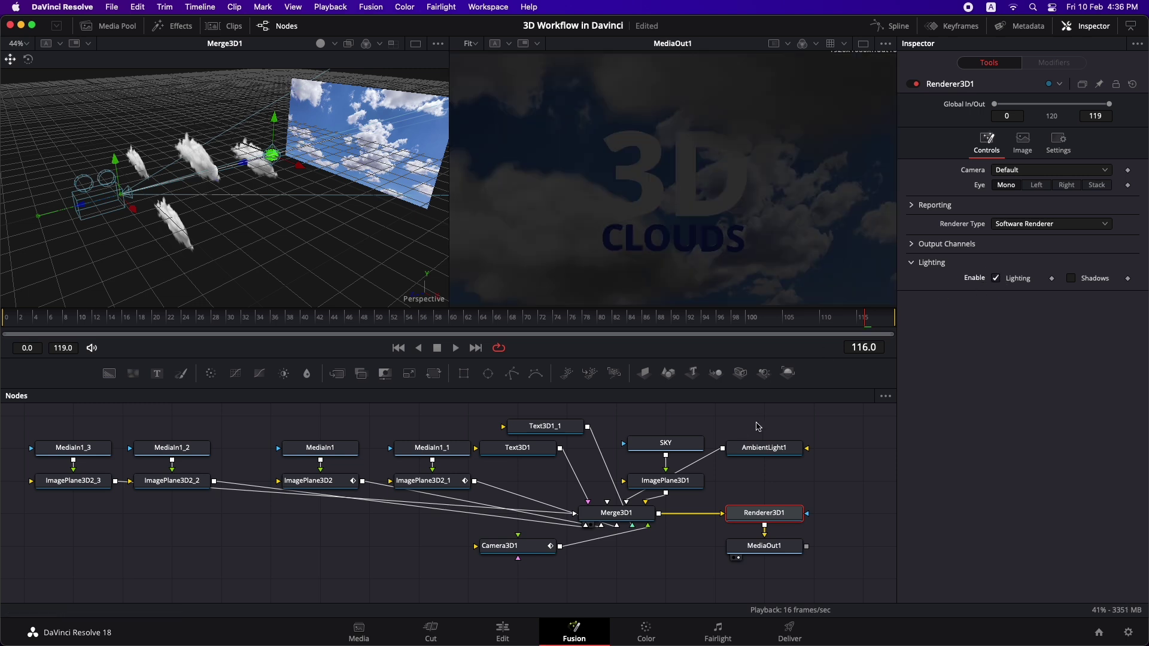
Step: Try AmbientLight1 at an intensity of 1.0 and undo the change
{"action": "left_click", "coordinate": [756, 449]}
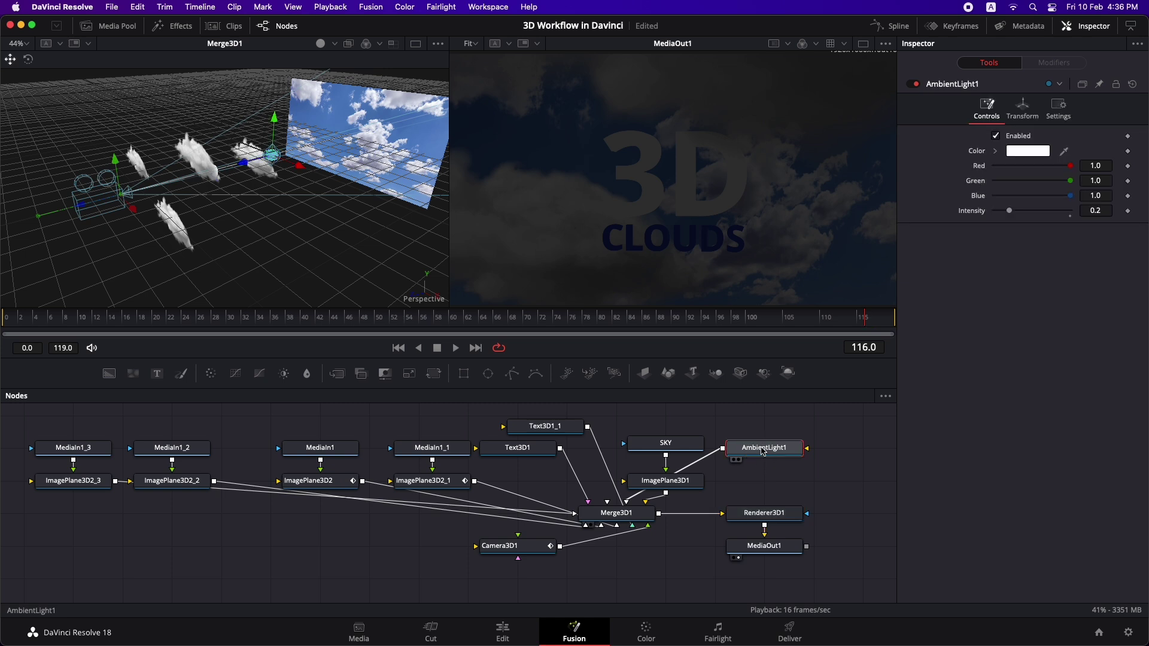
{"action": "left_click_drag", "start_coordinate": [1010, 211], "coordinate": [1134, 219]}
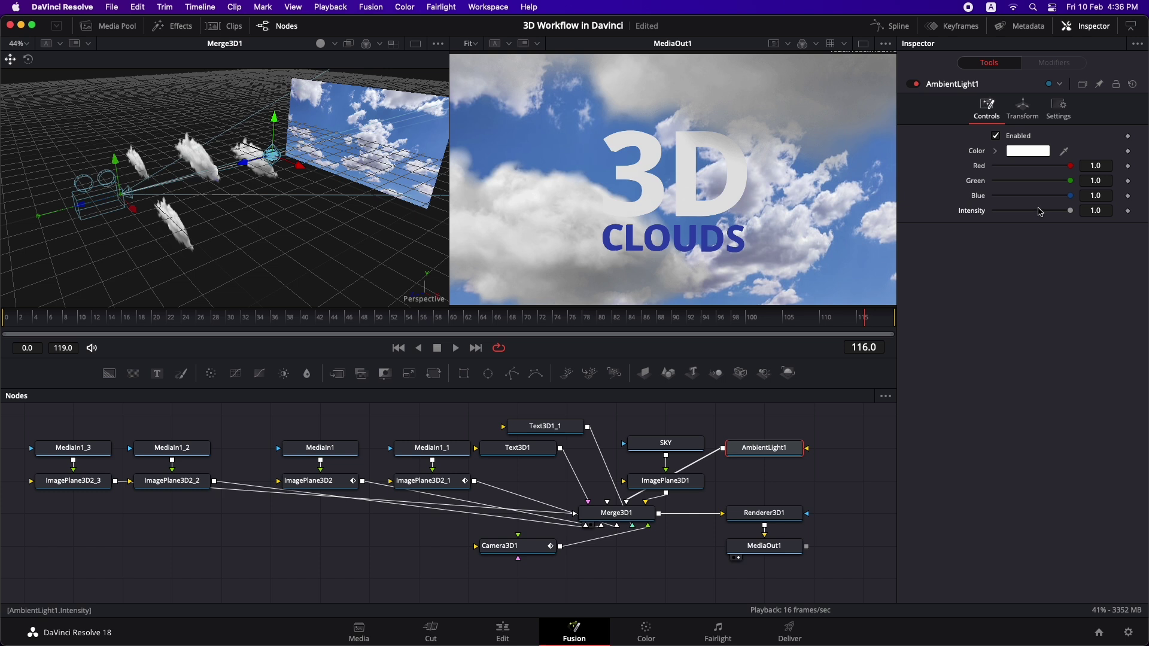
{"action": "key", "text": "super+z"}
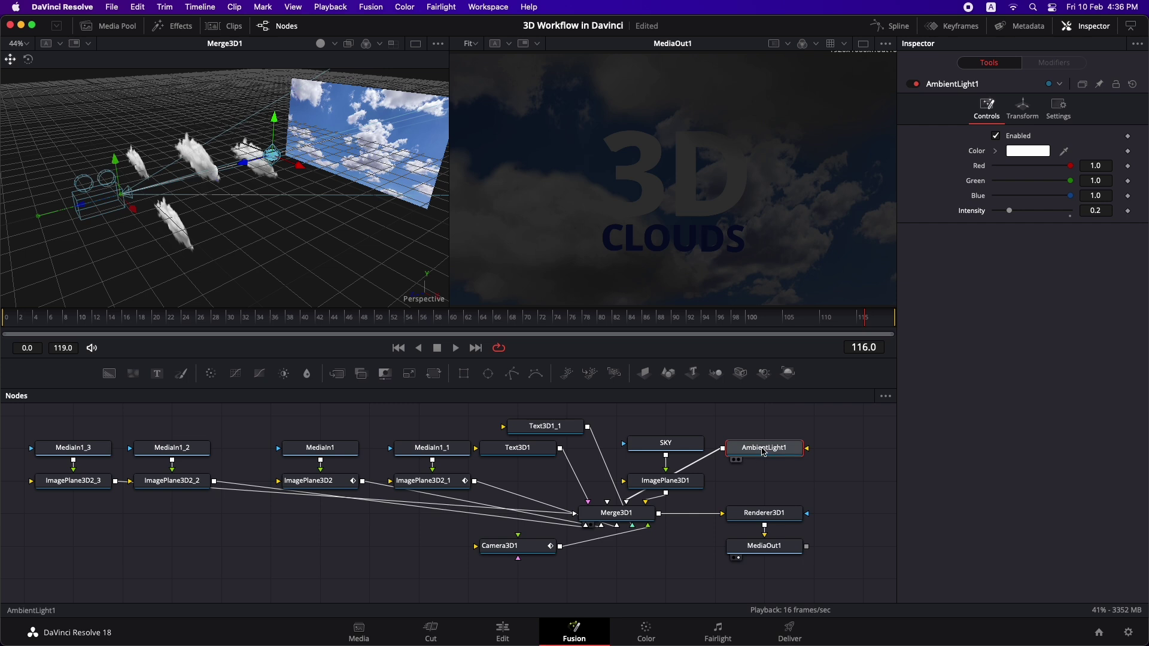
Step: Add a Spot Light connected to Merge3D1 and move it toward the camera to a Z position of about 1.5
{"action": "left_click", "coordinate": [769, 406]}
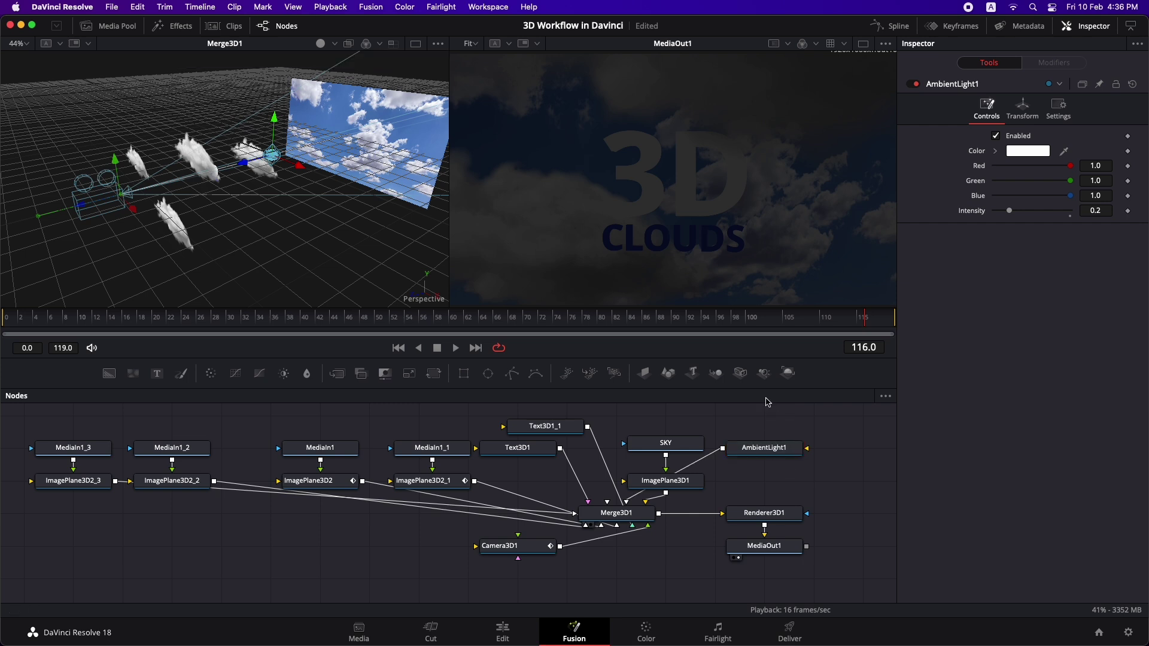
{"action": "left_click_drag", "start_coordinate": [766, 373], "coordinate": [651, 523]}
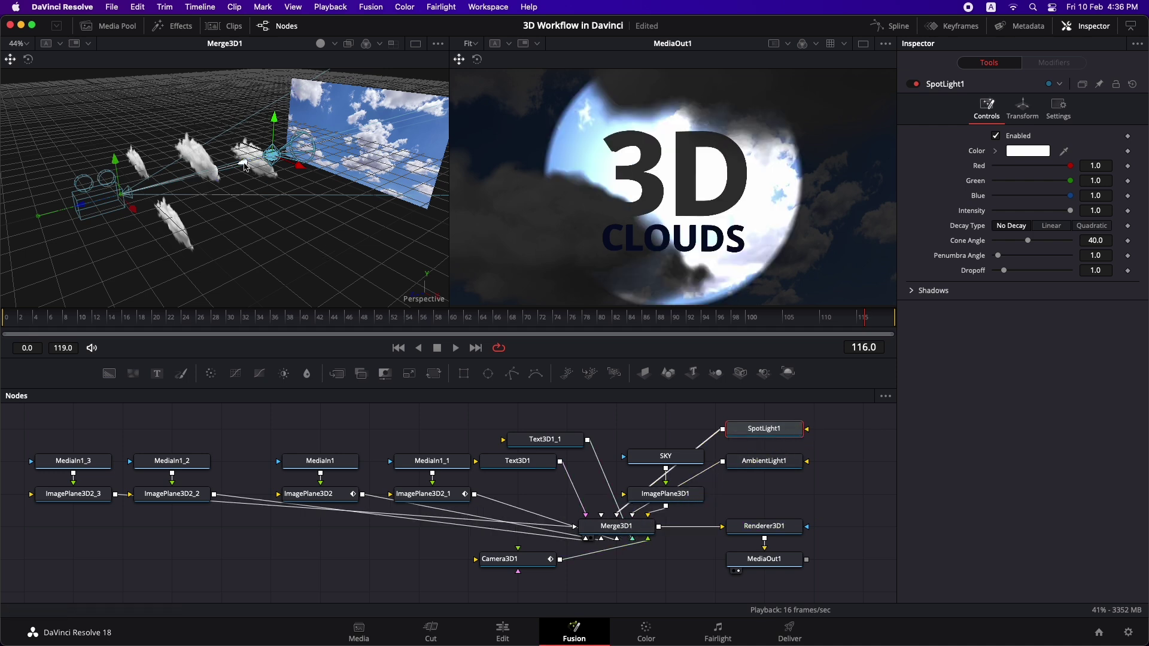
{"action": "left_click_drag", "start_coordinate": [243, 168], "coordinate": [150, 190]}
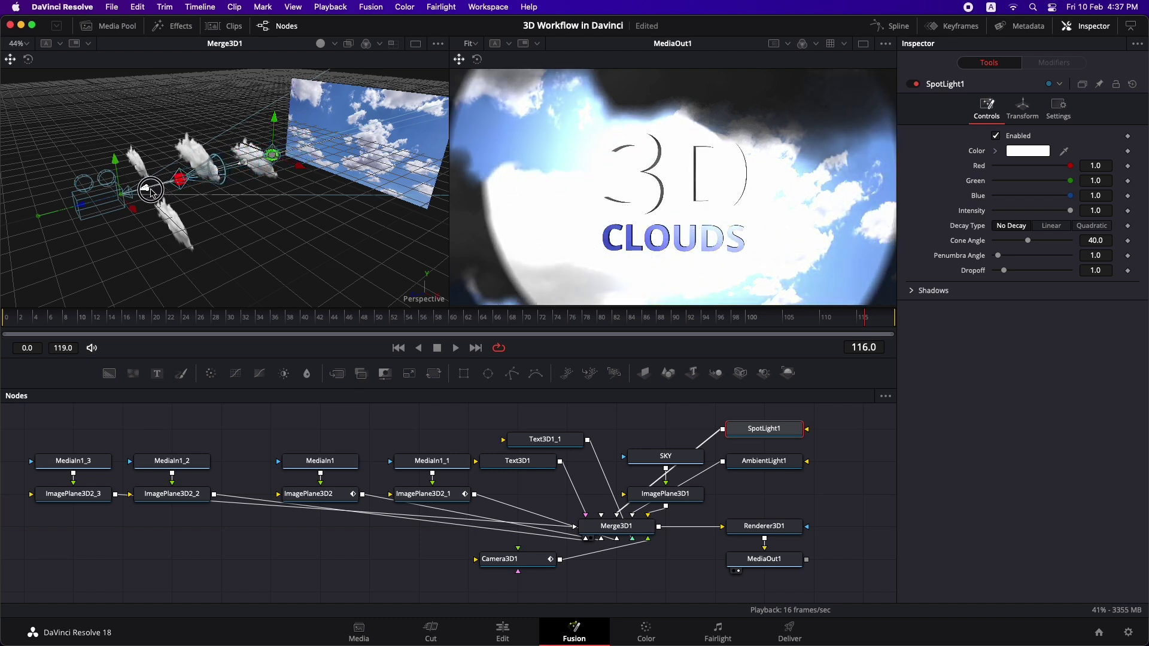
Step: Give SpotLight1 a target at Z 1.02 and move the light behind the text, to X about 0.64 and Z about -0.08
{"action": "left_click", "coordinate": [1022, 108]}
{"action": "left_click", "coordinate": [995, 300]}
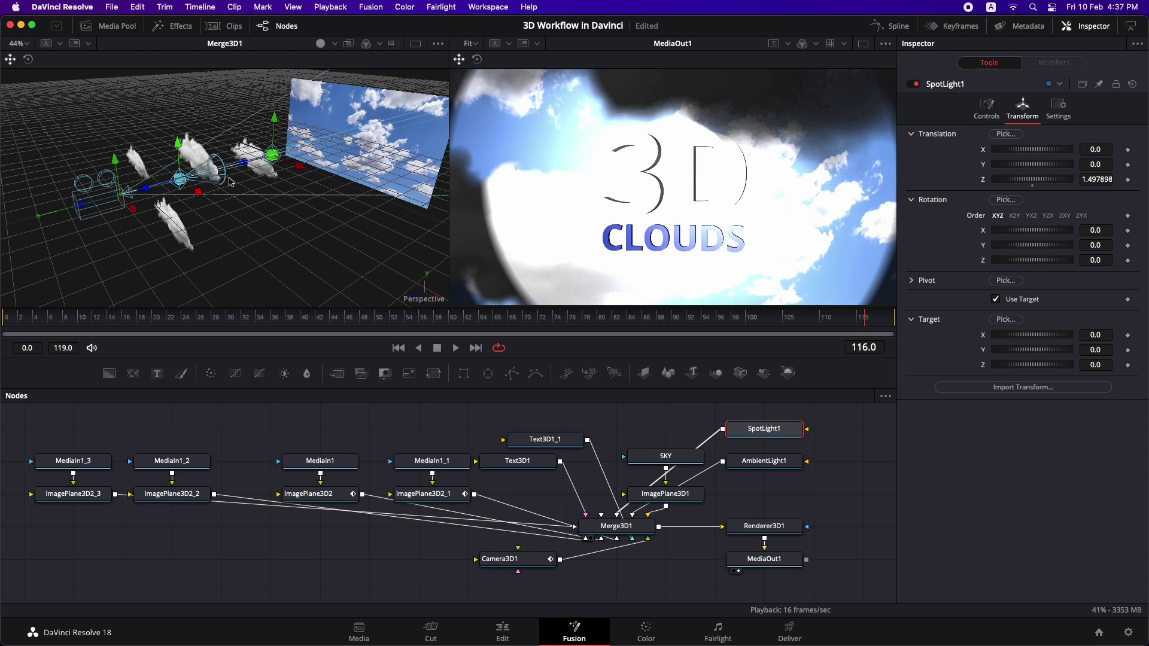
{"action": "left_click_drag", "start_coordinate": [281, 169], "coordinate": [280, 170]}
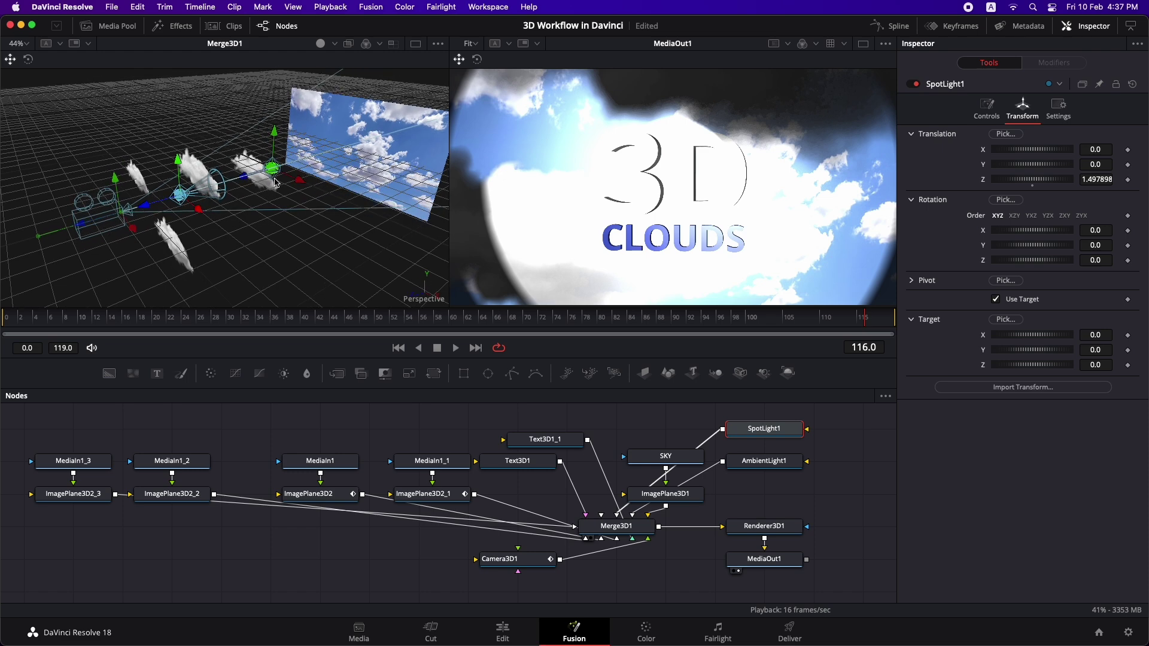
{"action": "scroll", "coordinate": [273, 187], "scroll_direction": "up", "scroll_amount": 3}
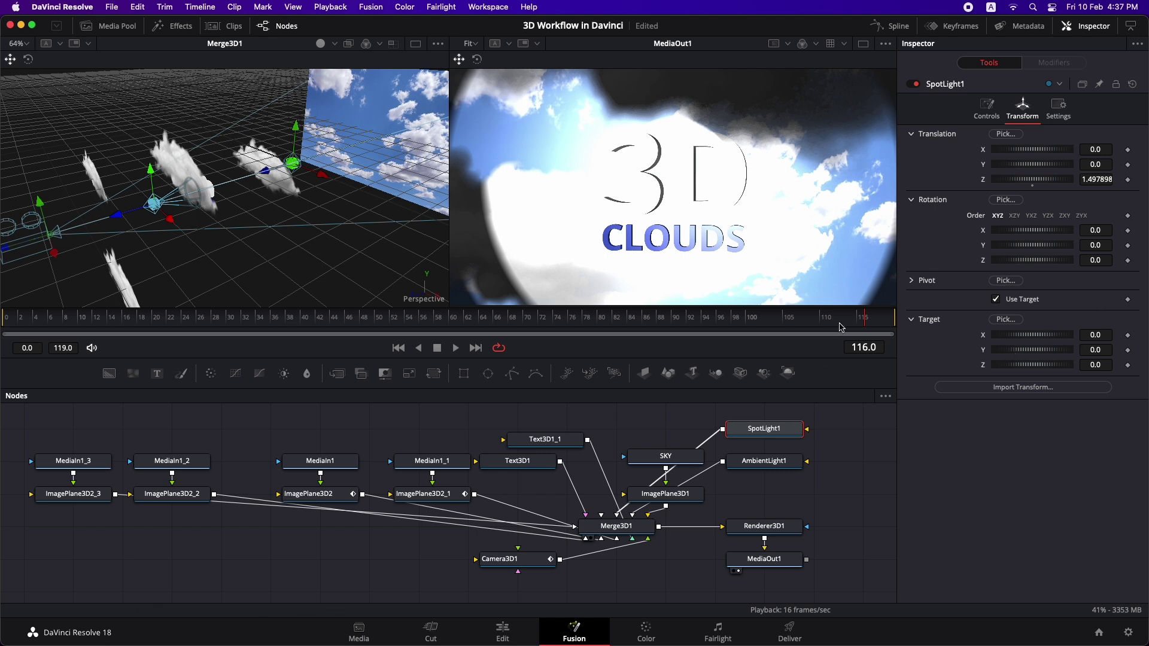
{"action": "left_click_drag", "start_coordinate": [1054, 364], "coordinate": [1017, 369]}
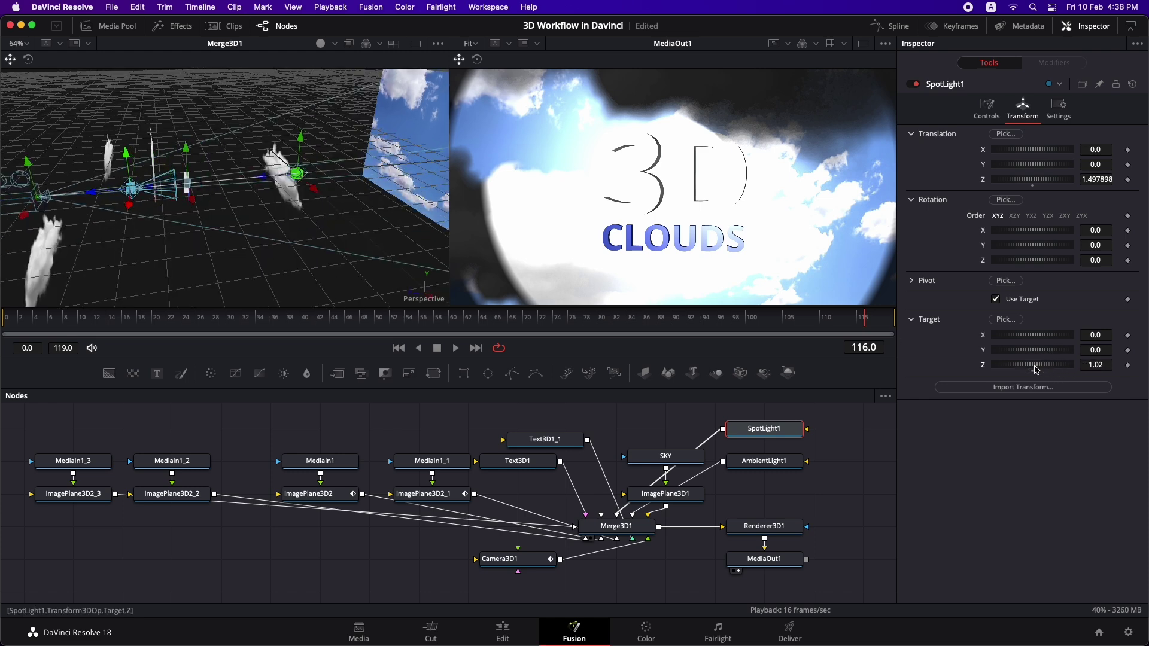
{"action": "left_click_drag", "start_coordinate": [94, 196], "coordinate": [342, 195]}
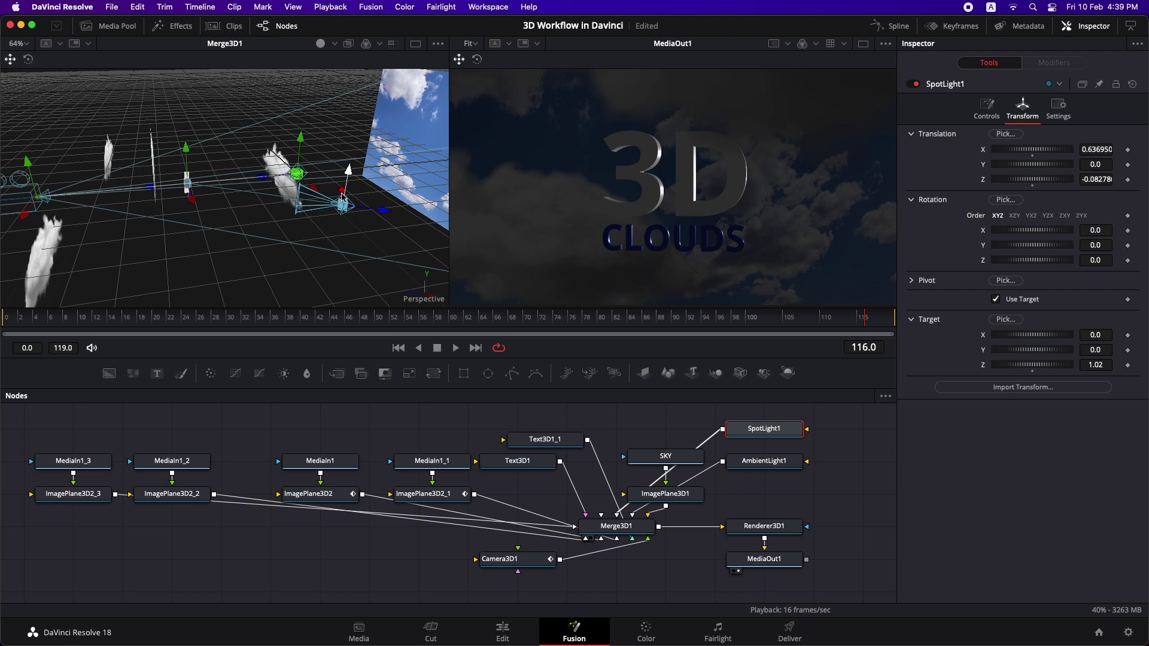
Step: Change SpotLight1's color to a warm orange with green about 0.796 and blue about 0.533
{"action": "left_click", "coordinate": [986, 109]}
{"action": "left_click", "coordinate": [1023, 153]}
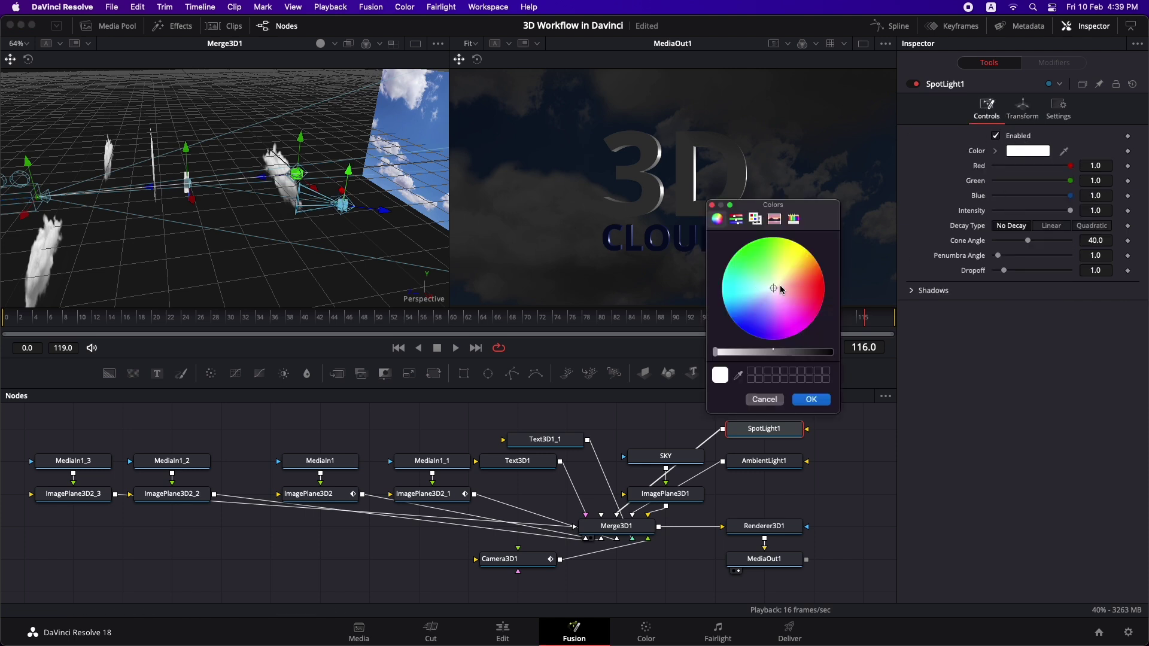
{"action": "left_click_drag", "start_coordinate": [773, 289], "coordinate": [794, 278]}
{"action": "left_click", "coordinate": [811, 399]}
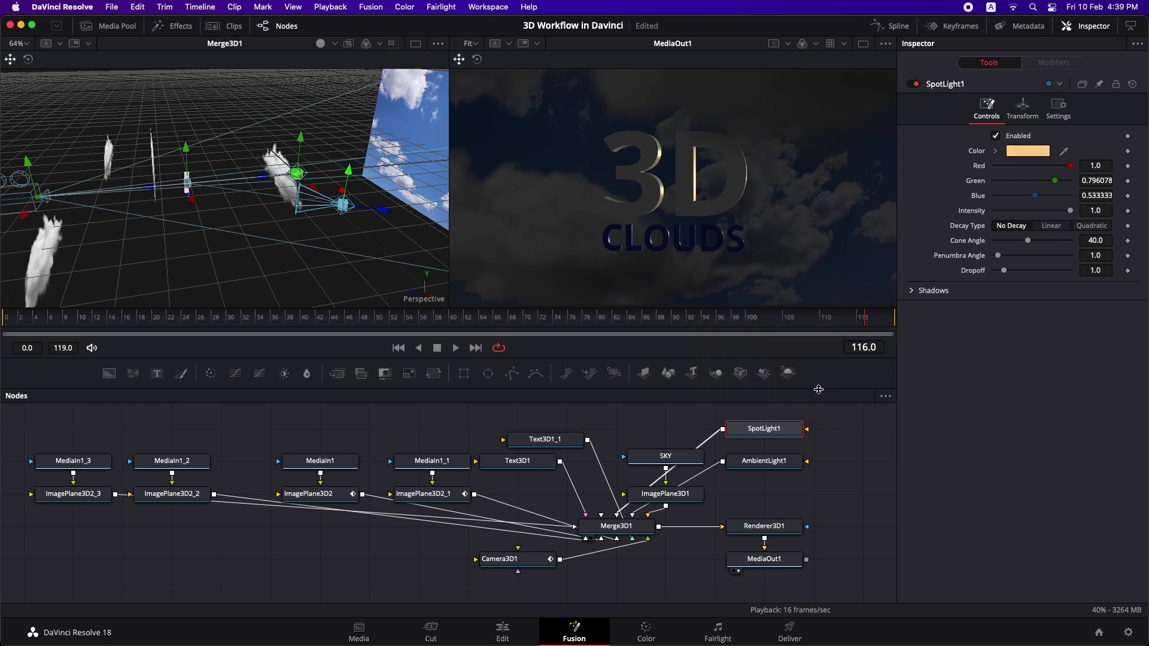
Step: Set AmbientLight1's intensity to 0.922
{"action": "left_click", "coordinate": [755, 457]}
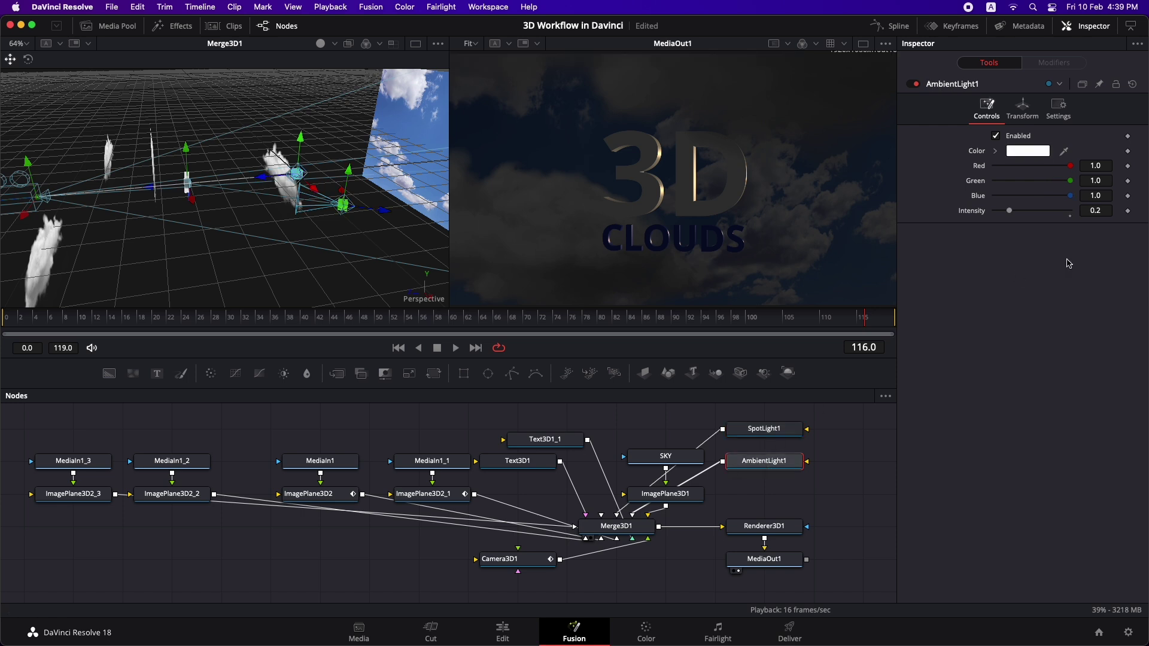
{"action": "left_click_drag", "start_coordinate": [1096, 214], "coordinate": [1137, 211]}
{"action": "left_click", "coordinate": [1089, 210]}
{"action": "type", "text": "0.92"}
{"action": "key", "text": "Return"}
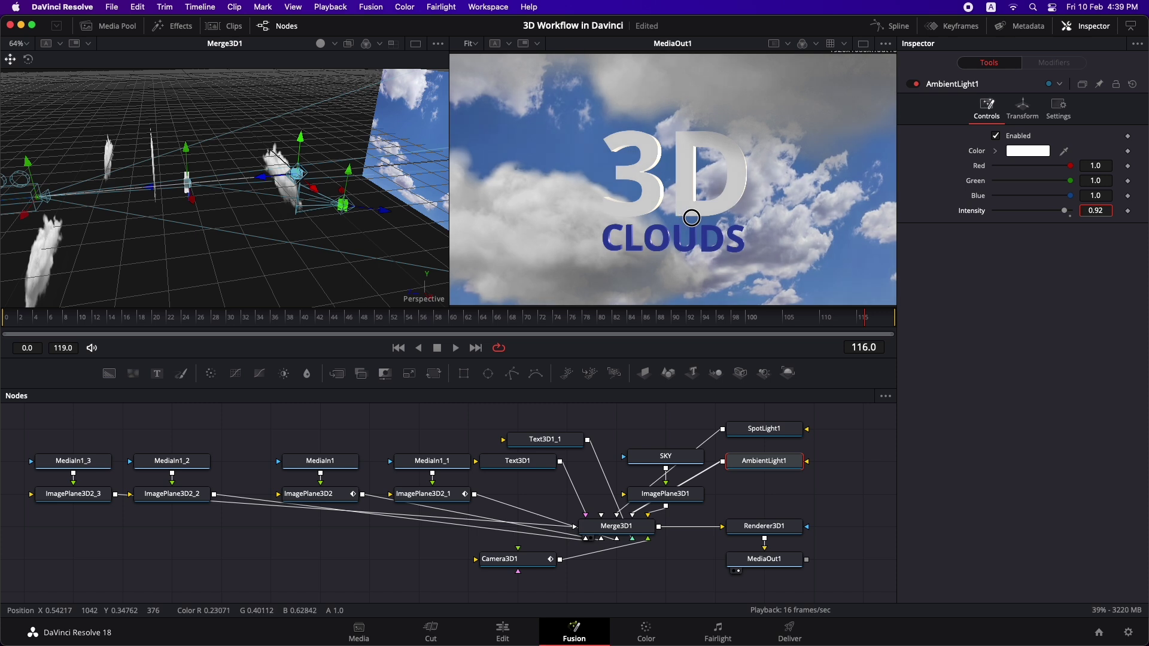
{"action": "type", "text": "2"}
{"action": "key", "text": "Return"}
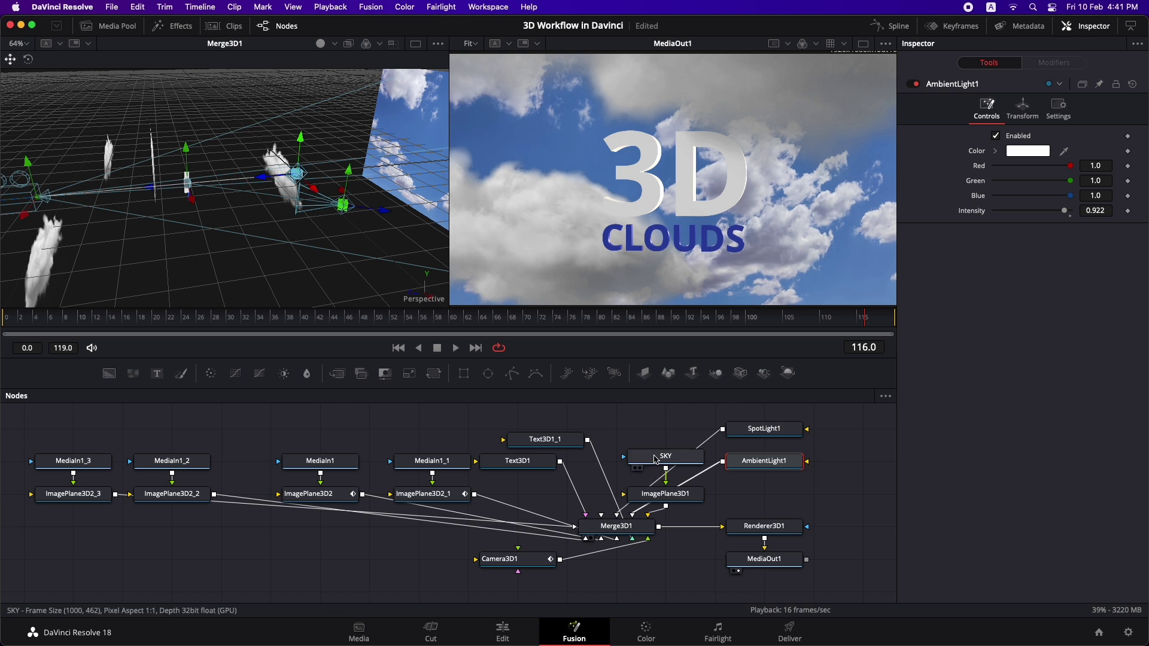
Step: Move the SKY and ImagePlane3D1 nodes apart from Merge3D1 and insert a Color Corrector between SKY and ImagePlane3D1
{"action": "left_click_drag", "start_coordinate": [652, 439], "coordinate": [656, 482]}
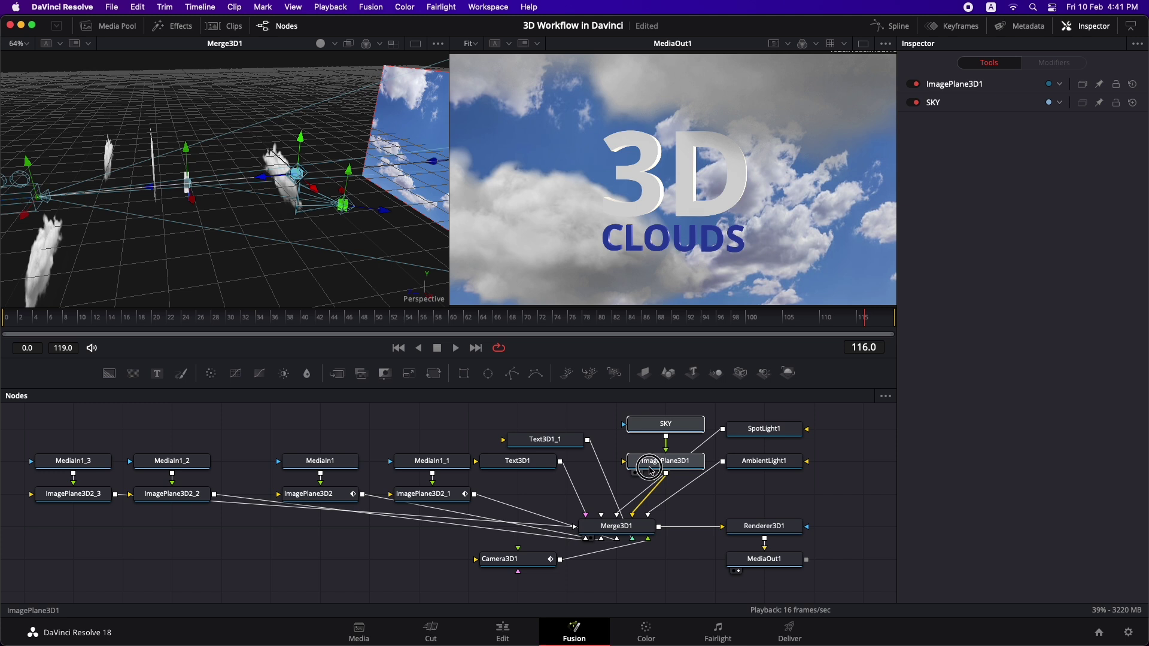
{"action": "left_click", "coordinate": [659, 429]}
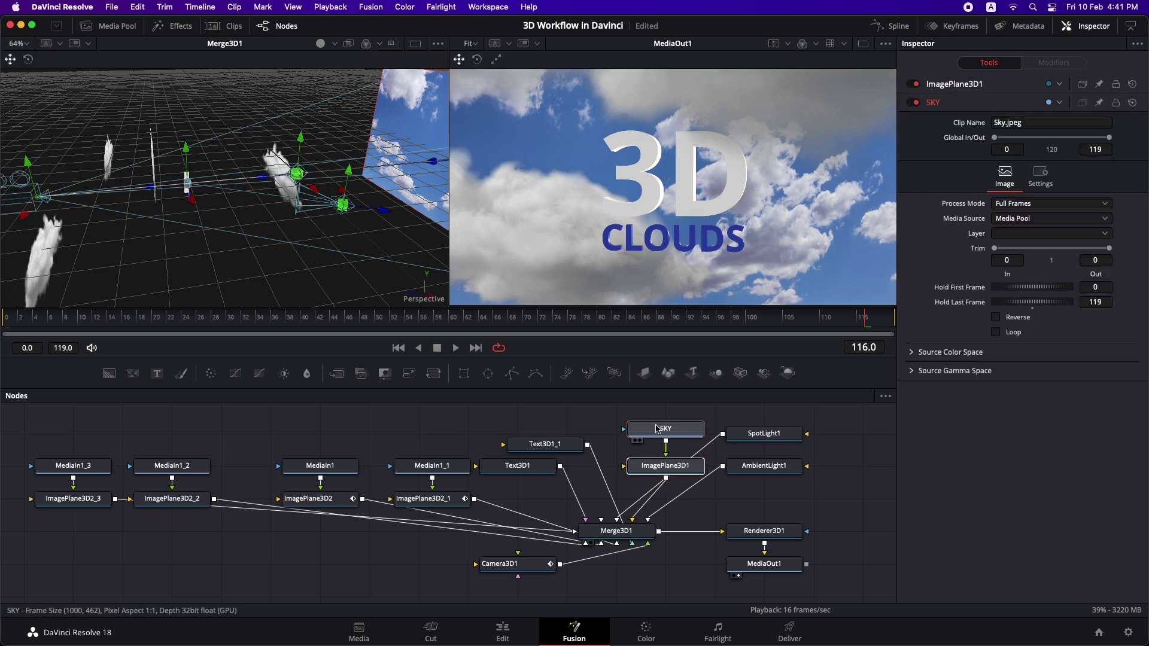
{"action": "key", "text": "shift+space"}
{"action": "type", "text": "ambien"}
{"action": "key", "text": "BackSpace"}
{"action": "key", "text": "BackSpace"}
{"action": "key", "text": "BackSpace"}
{"action": "key", "text": "BackSpace"}
{"action": "key", "text": "BackSpace"}
{"action": "key", "text": "BackSpace"}
{"action": "type", "text": "color"}
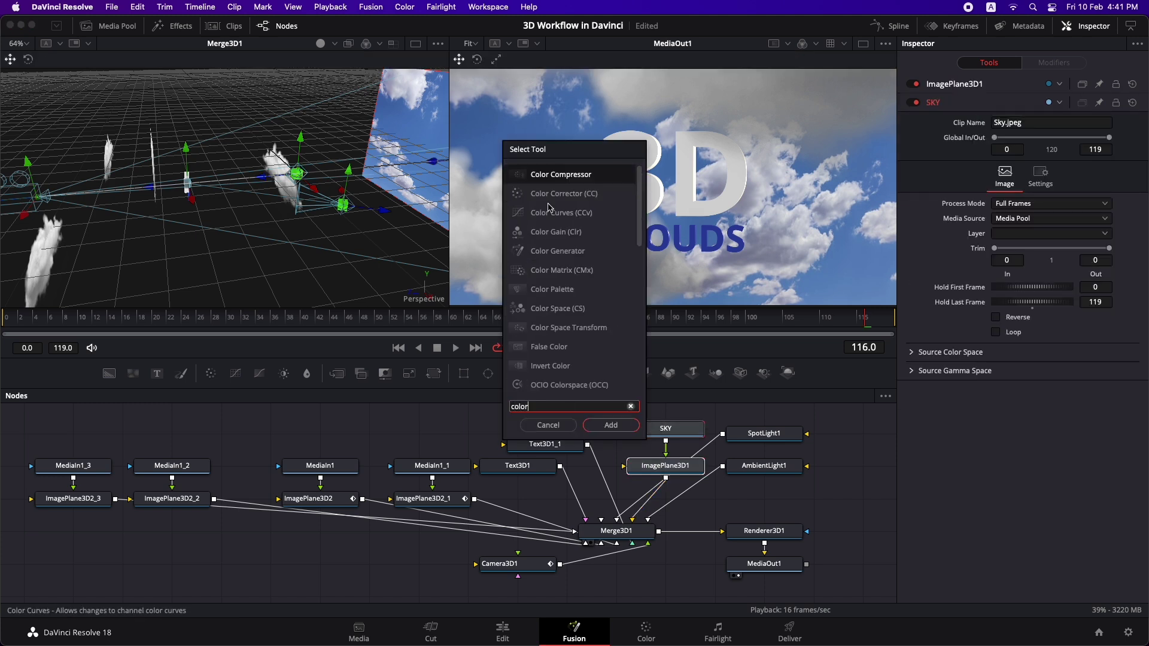
{"action": "key", "text": "Down"}
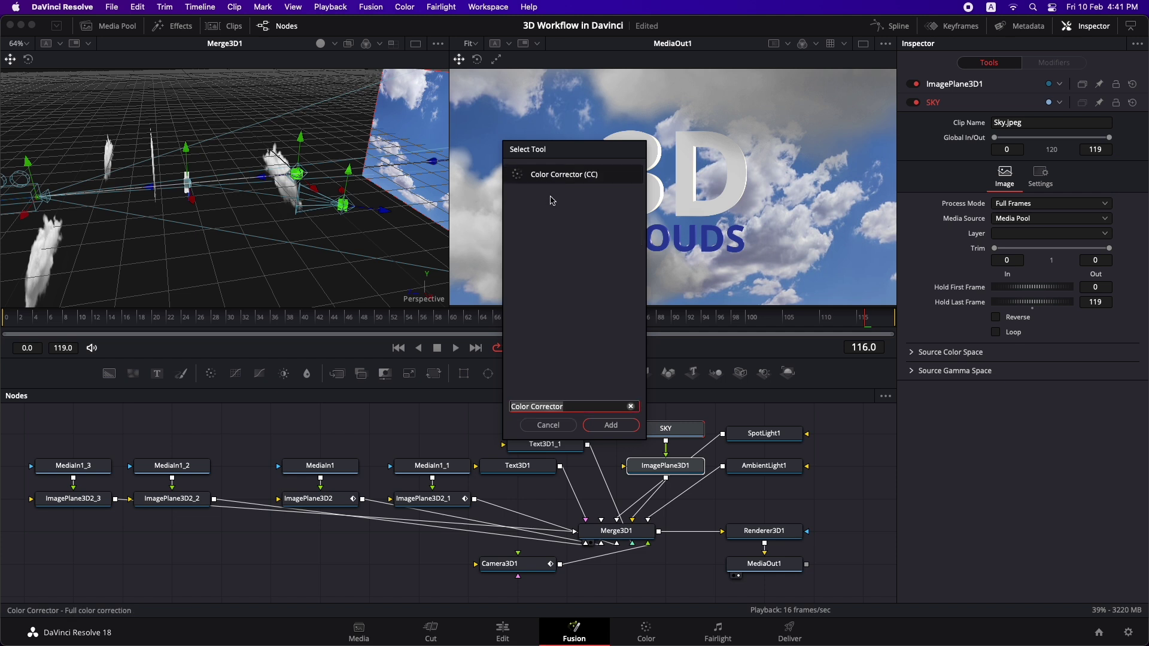
{"action": "left_click", "coordinate": [611, 425]}
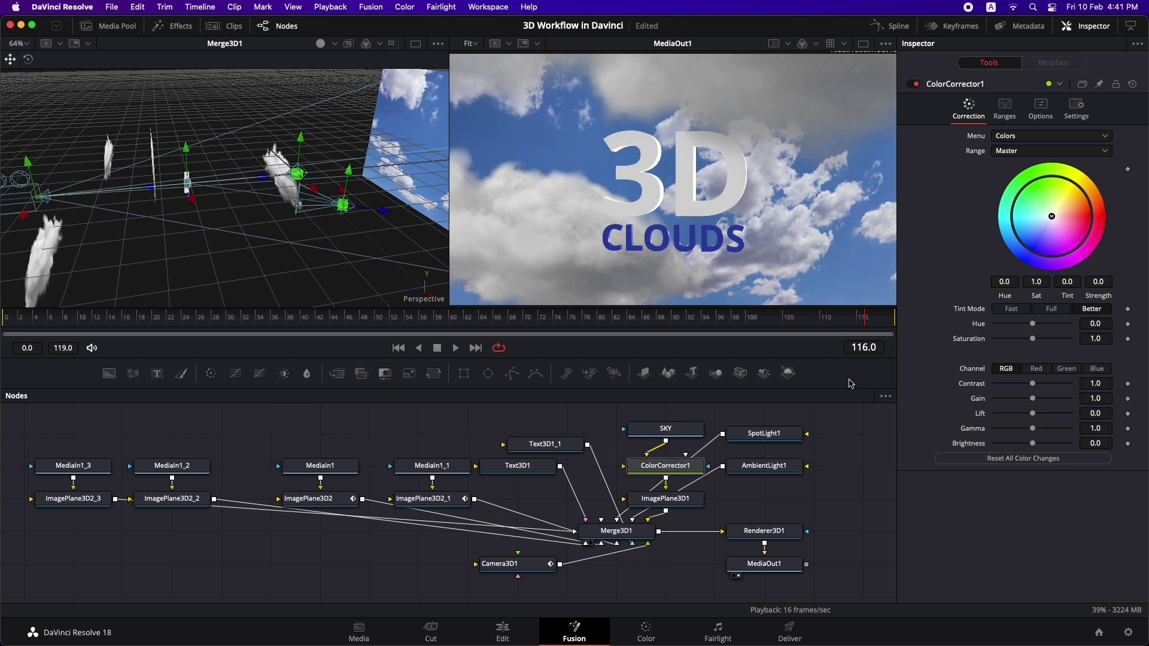
Step: Tint the sky's highlights toward warm orange in ColorCorrector1, with tint 0.125 and strength about 0.2256, and save the project
{"action": "left_click", "coordinate": [1068, 151]}
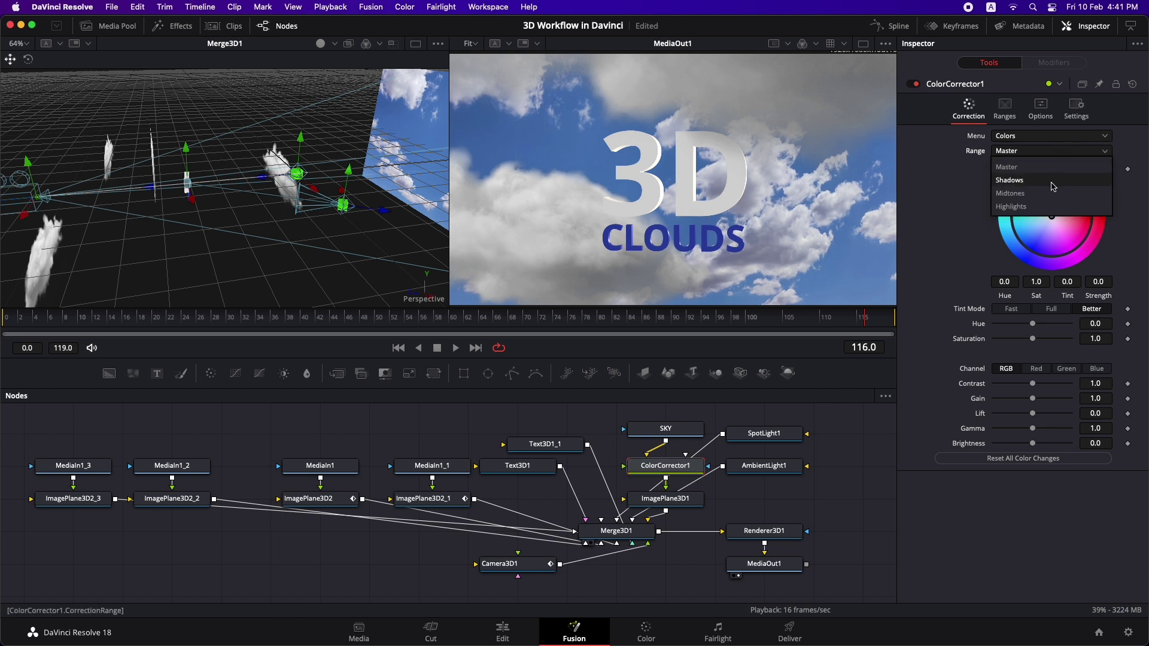
{"action": "left_click", "coordinate": [1029, 207]}
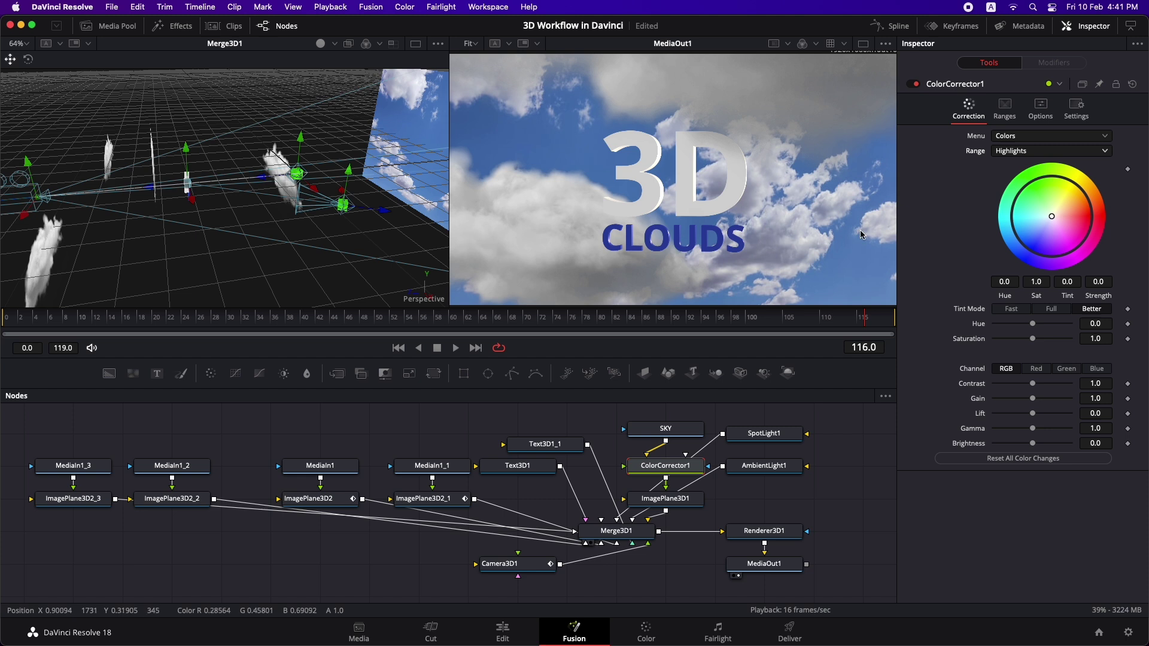
{"action": "left_click_drag", "start_coordinate": [1051, 219], "coordinate": [1065, 207]}
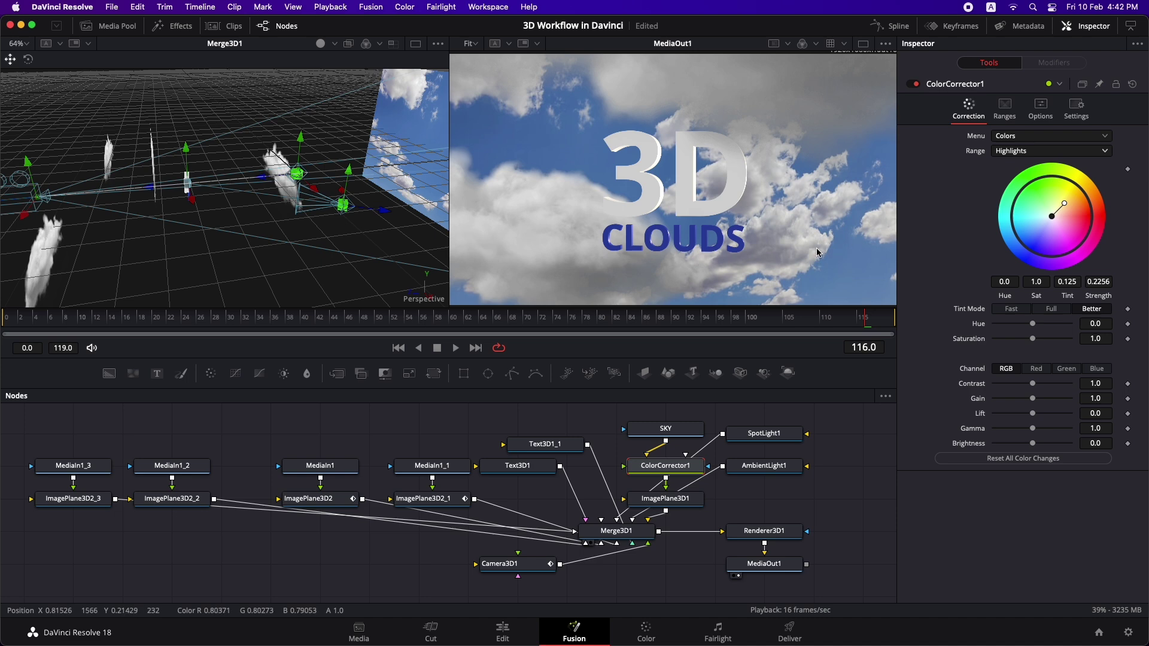
{"action": "key", "text": "super+s"}
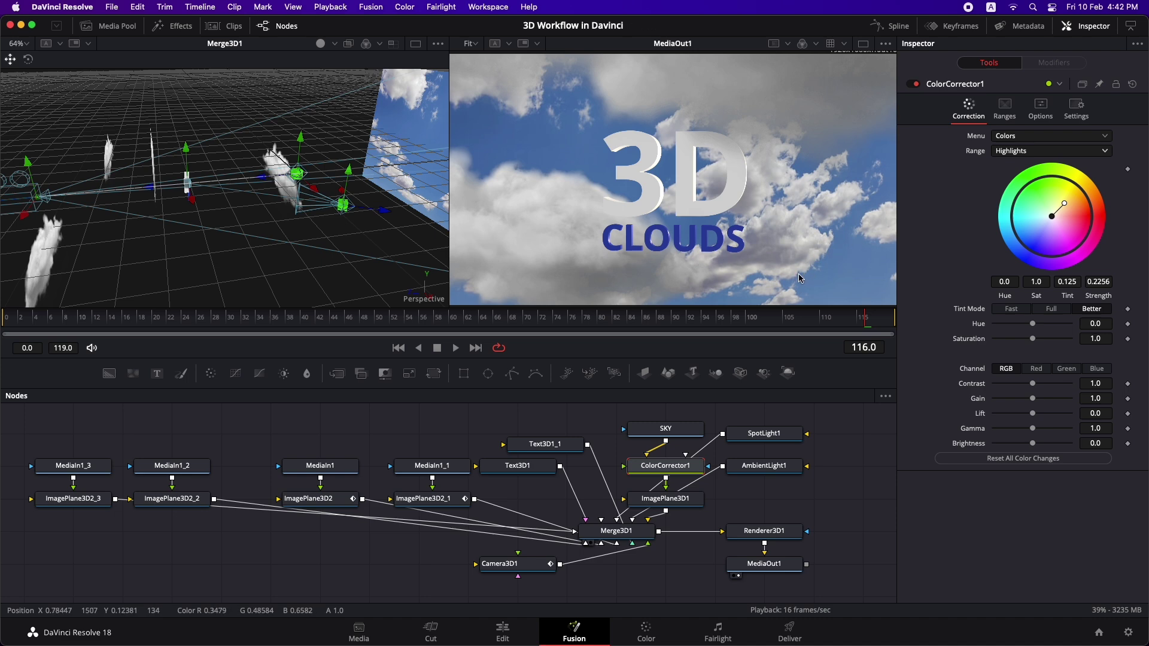
Step: Play the Fusion composition from its start on the Edit page and park the playhead at 01:00:03:19
{"action": "left_click", "coordinate": [504, 631]}
{"action": "left_click", "coordinate": [413, 382]}
{"action": "key", "text": "space"}
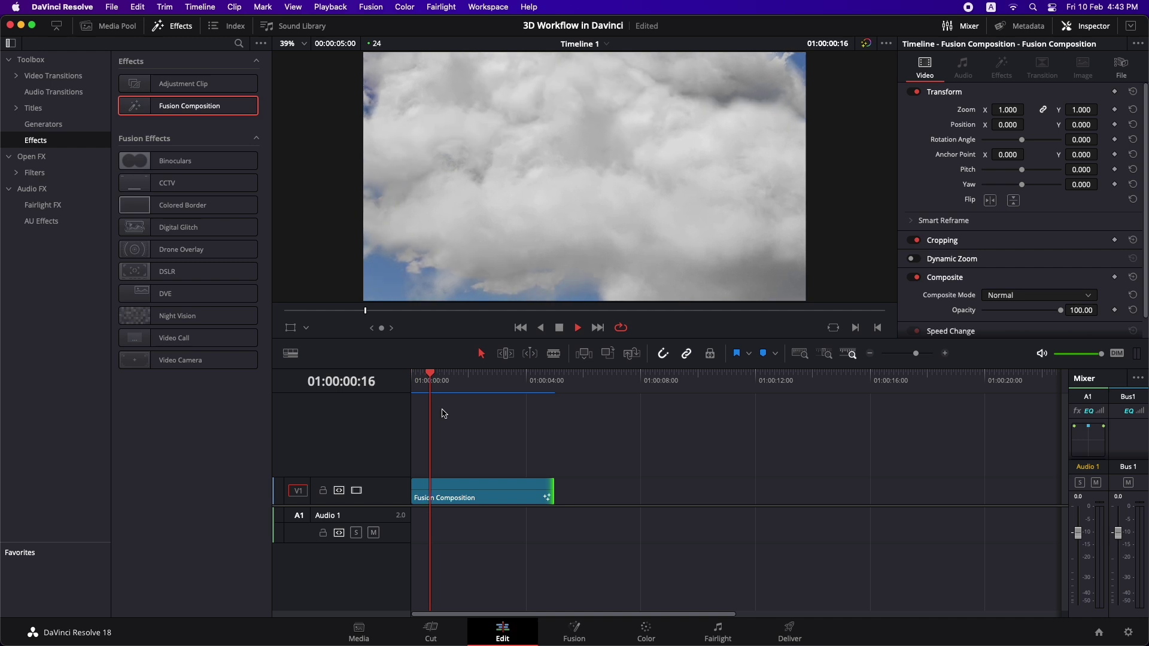
{"action": "key", "text": "space"}
{"action": "left_click", "coordinate": [524, 387]}
{"action": "left_click_drag", "start_coordinate": [523, 387], "coordinate": [520, 387]}
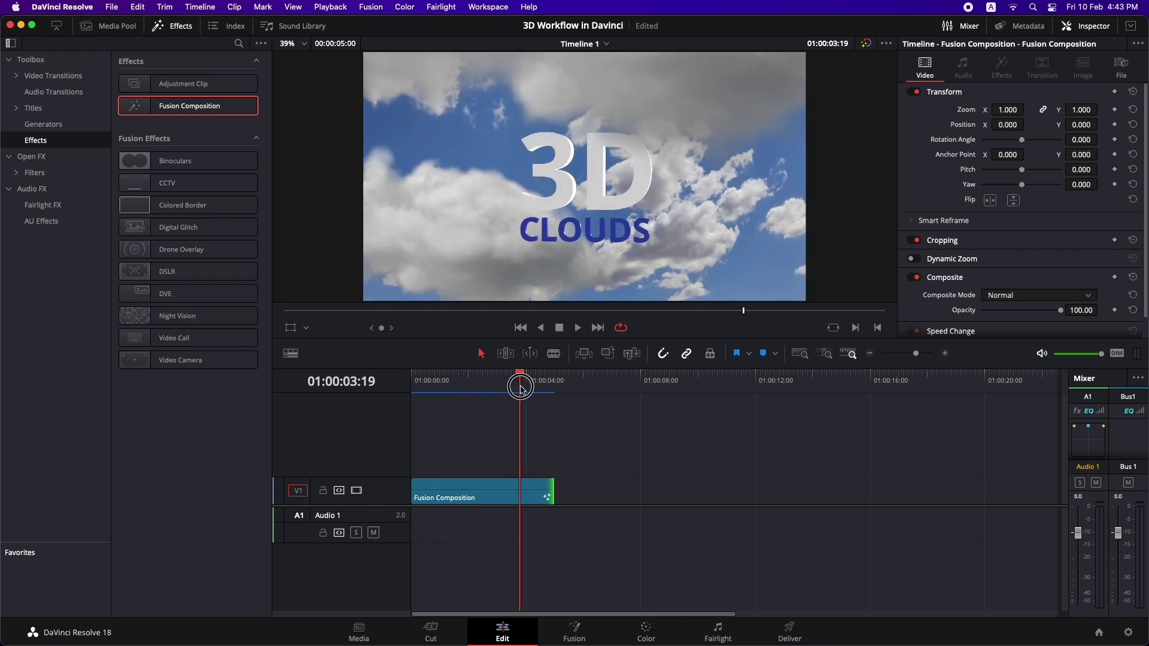
Step: Find the Film Grain effect on the Color page and apply it to the clip's node 01
{"action": "left_click", "coordinate": [646, 637]}
{"action": "left_click", "coordinate": [81, 27]}
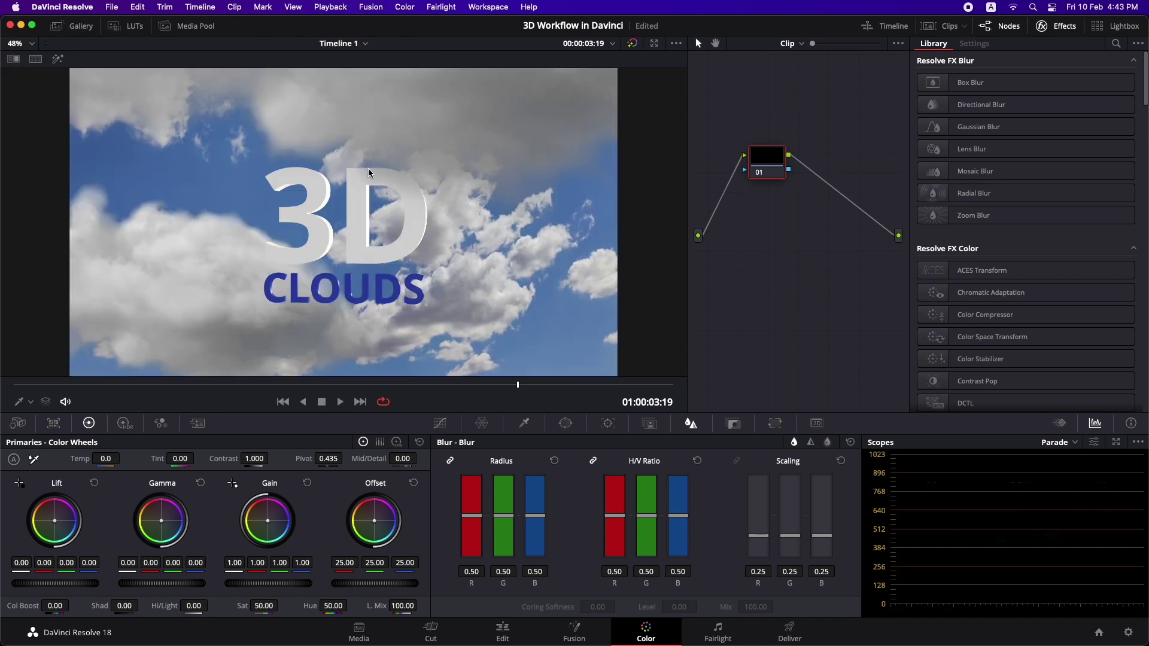
{"action": "left_click", "coordinate": [1115, 45]}
{"action": "type", "text": "film grain"}
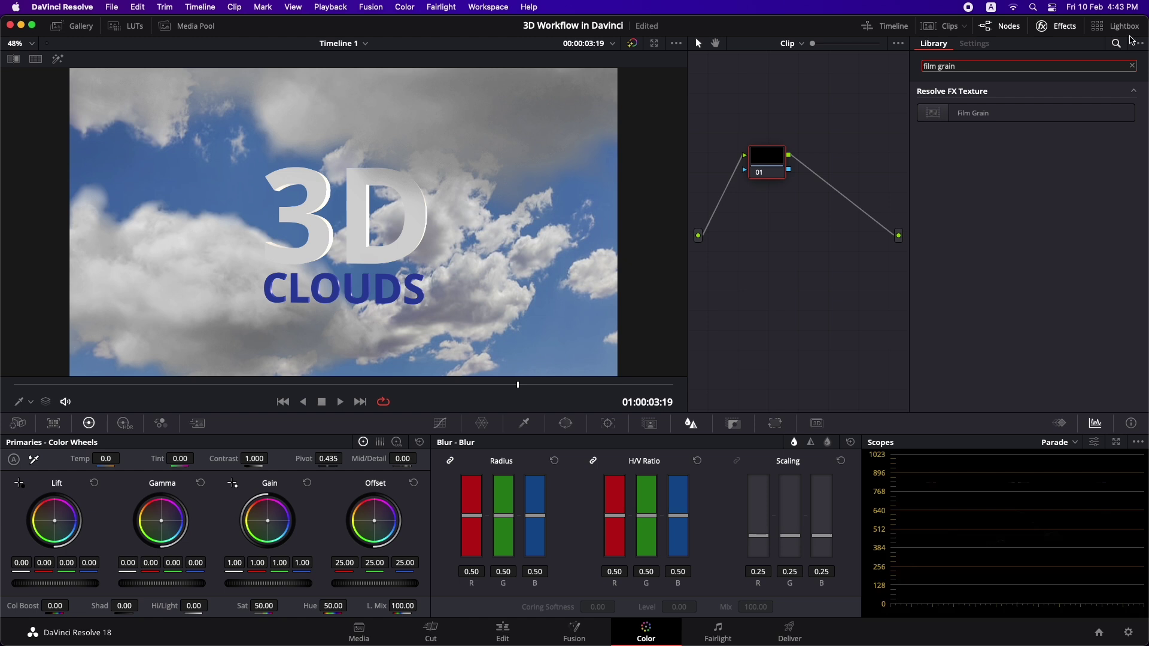
{"action": "left_click", "coordinate": [1028, 118]}
{"action": "left_click_drag", "start_coordinate": [764, 170], "coordinate": [764, 171]}
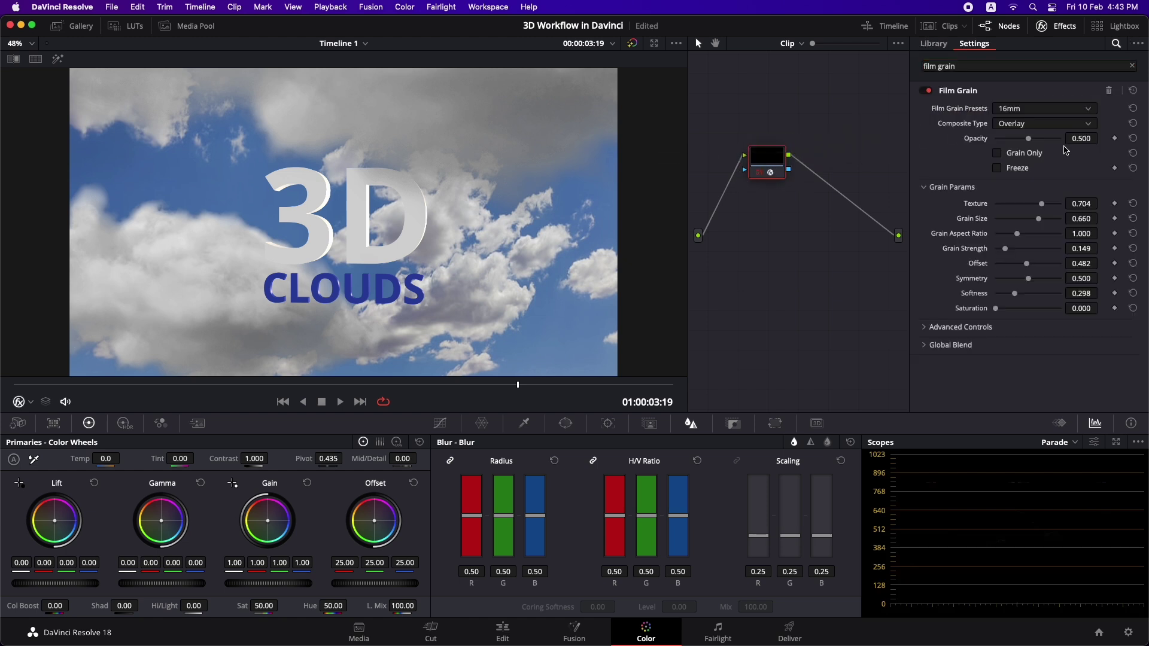
Step: Set the Film Grain preset to 35mm and its opacity to about 0.697
{"action": "left_click", "coordinate": [1062, 114]}
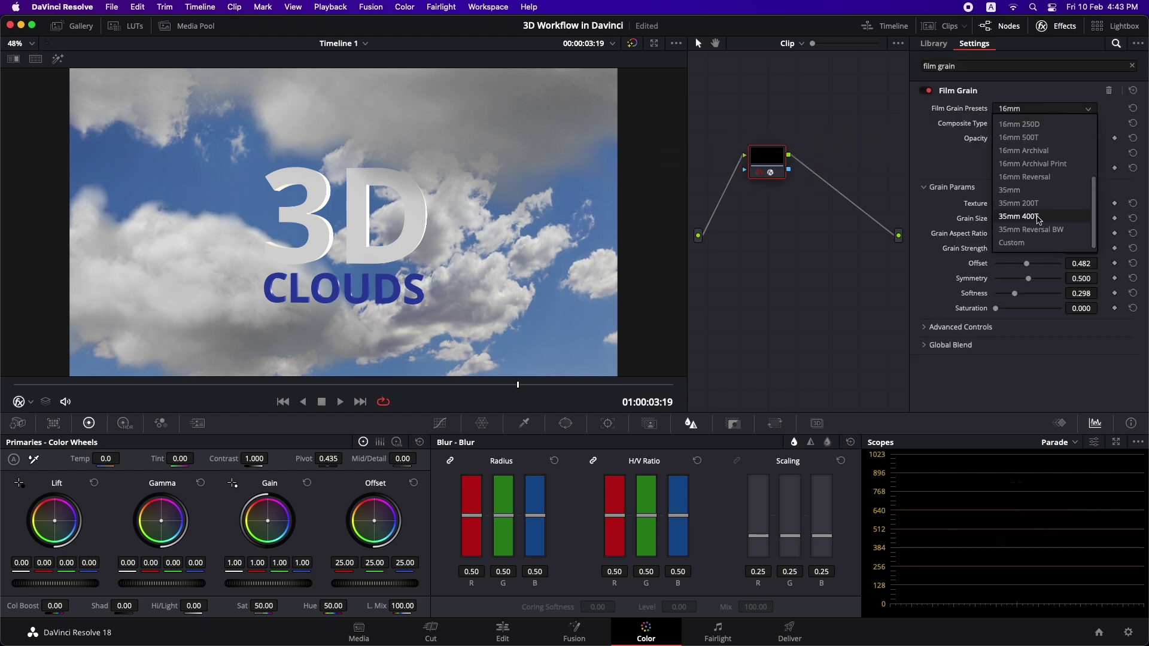
{"action": "left_click", "coordinate": [1021, 192]}
{"action": "left_click", "coordinate": [1042, 141]}
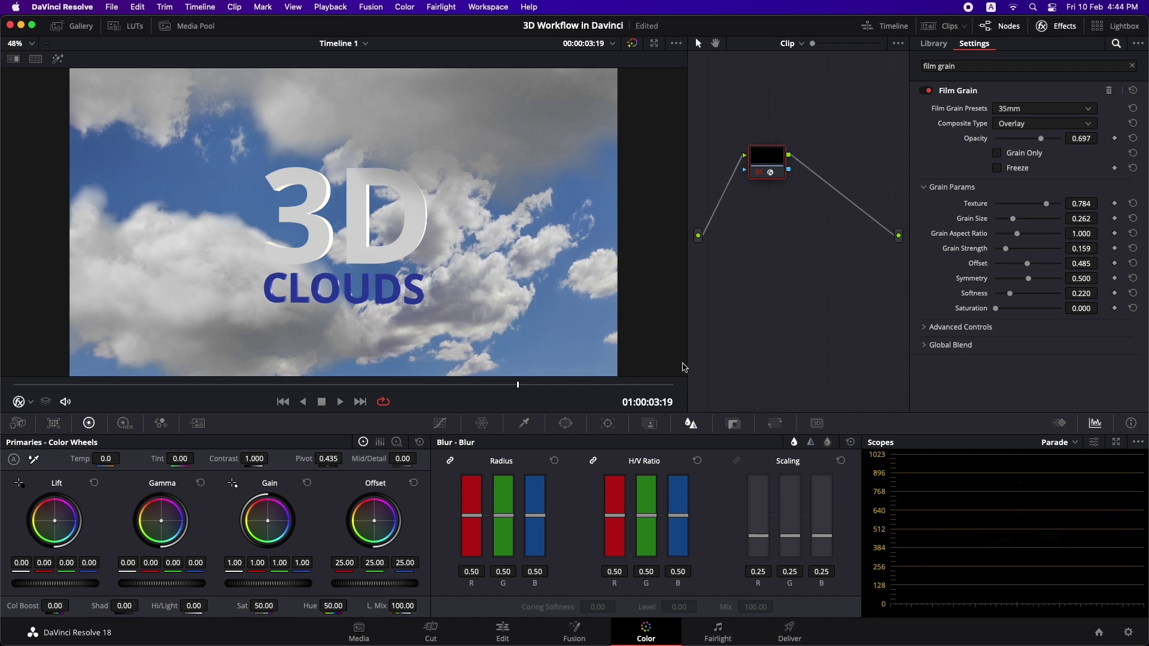